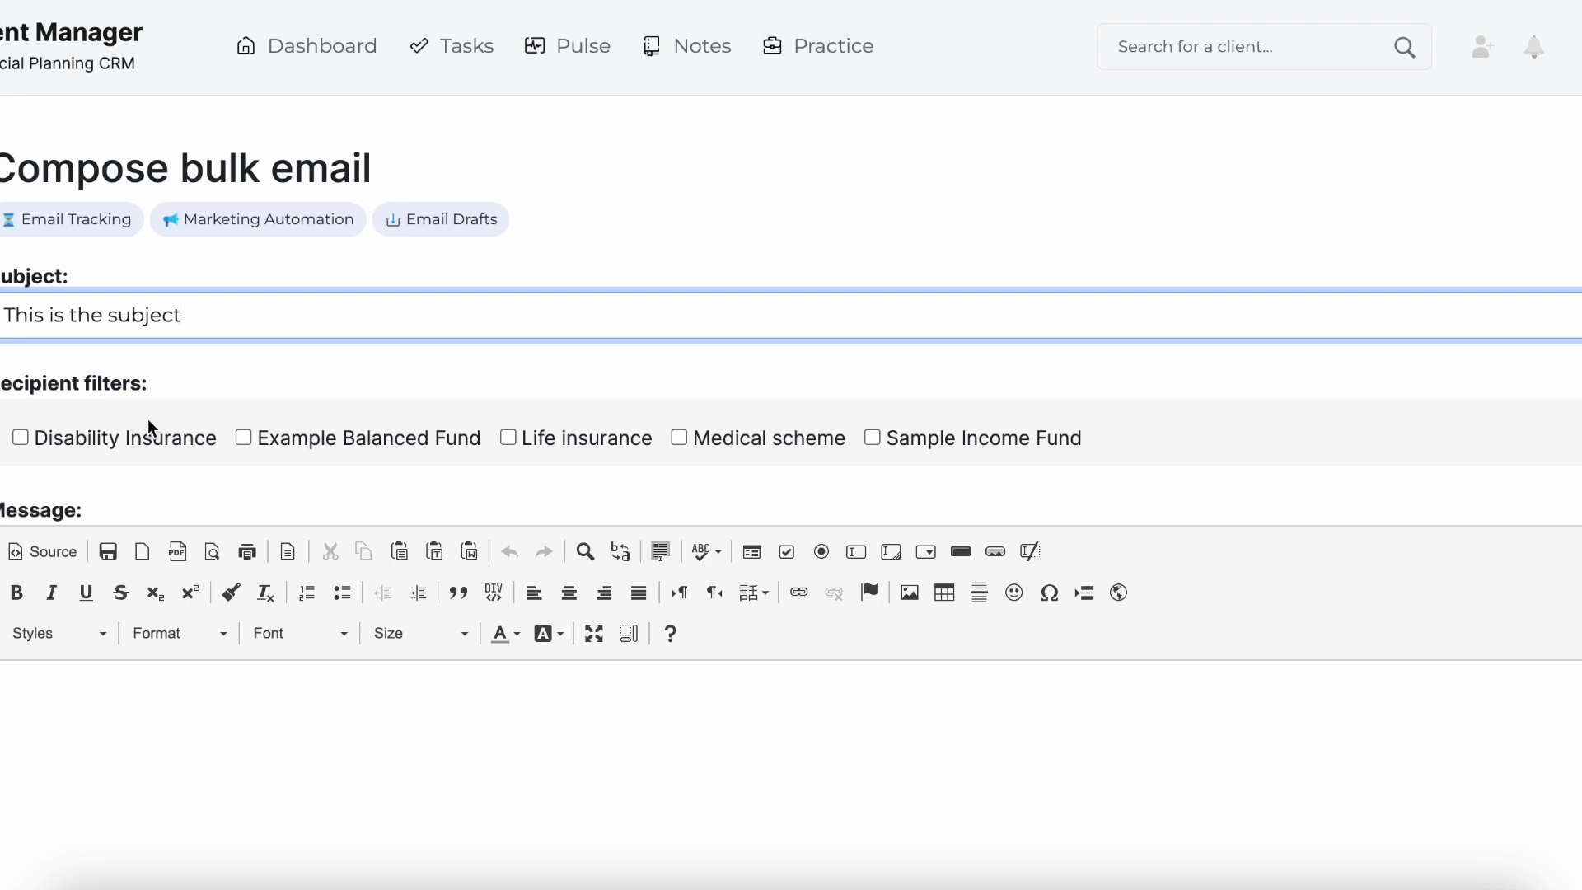
Select the Disability Insurance, Example Balanced Fund and Life insurance recipient filters and clear them again
left_click(21, 438)
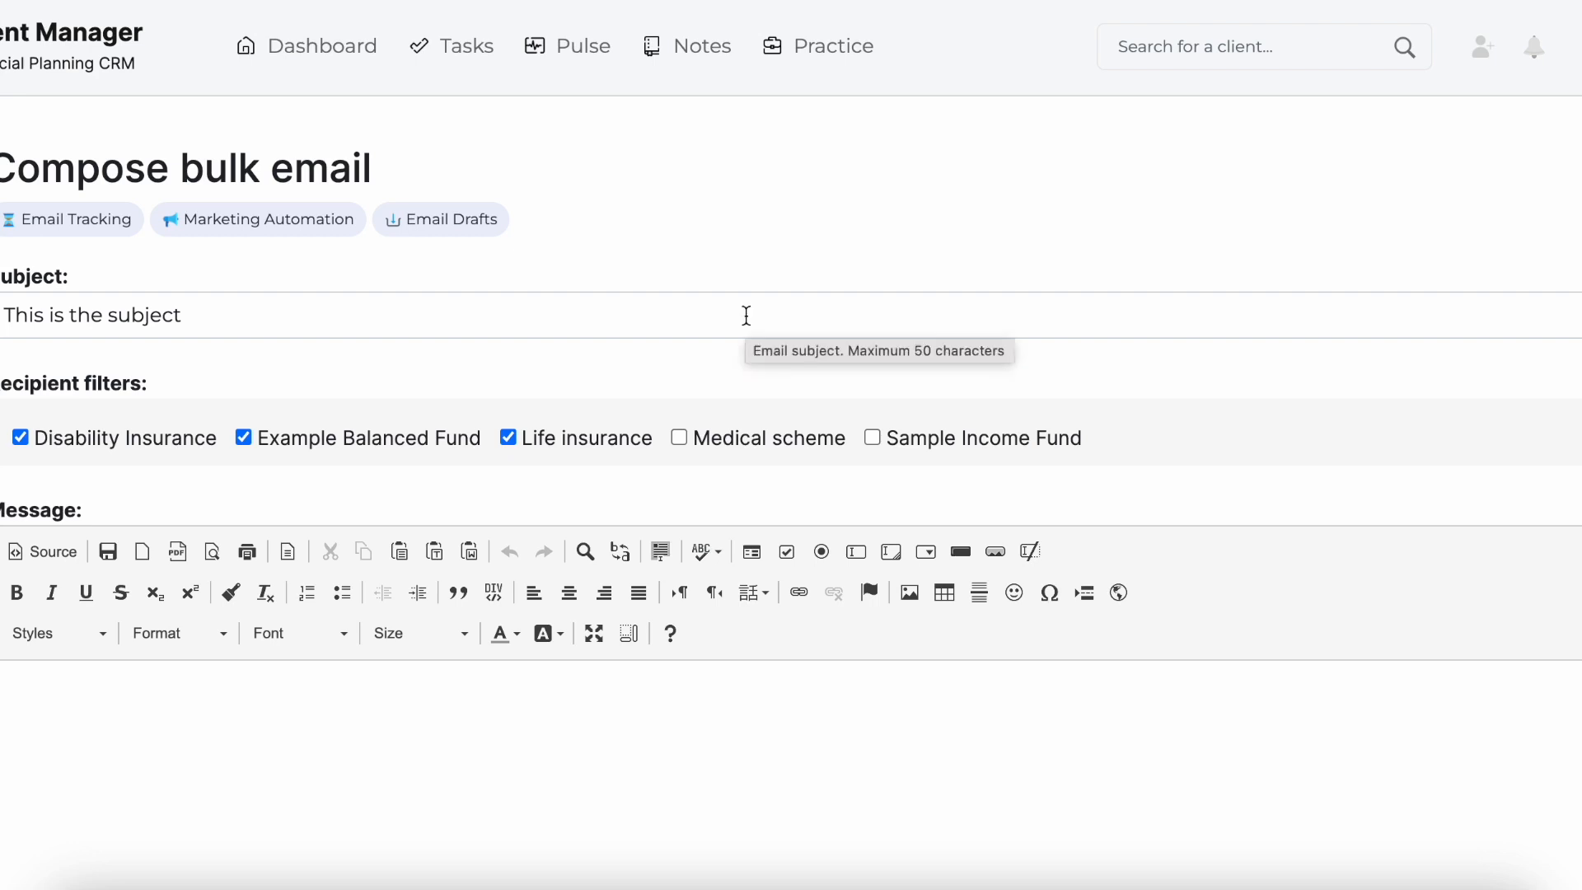
left_click(508, 437)
left_click(245, 438)
left_click(19, 438)
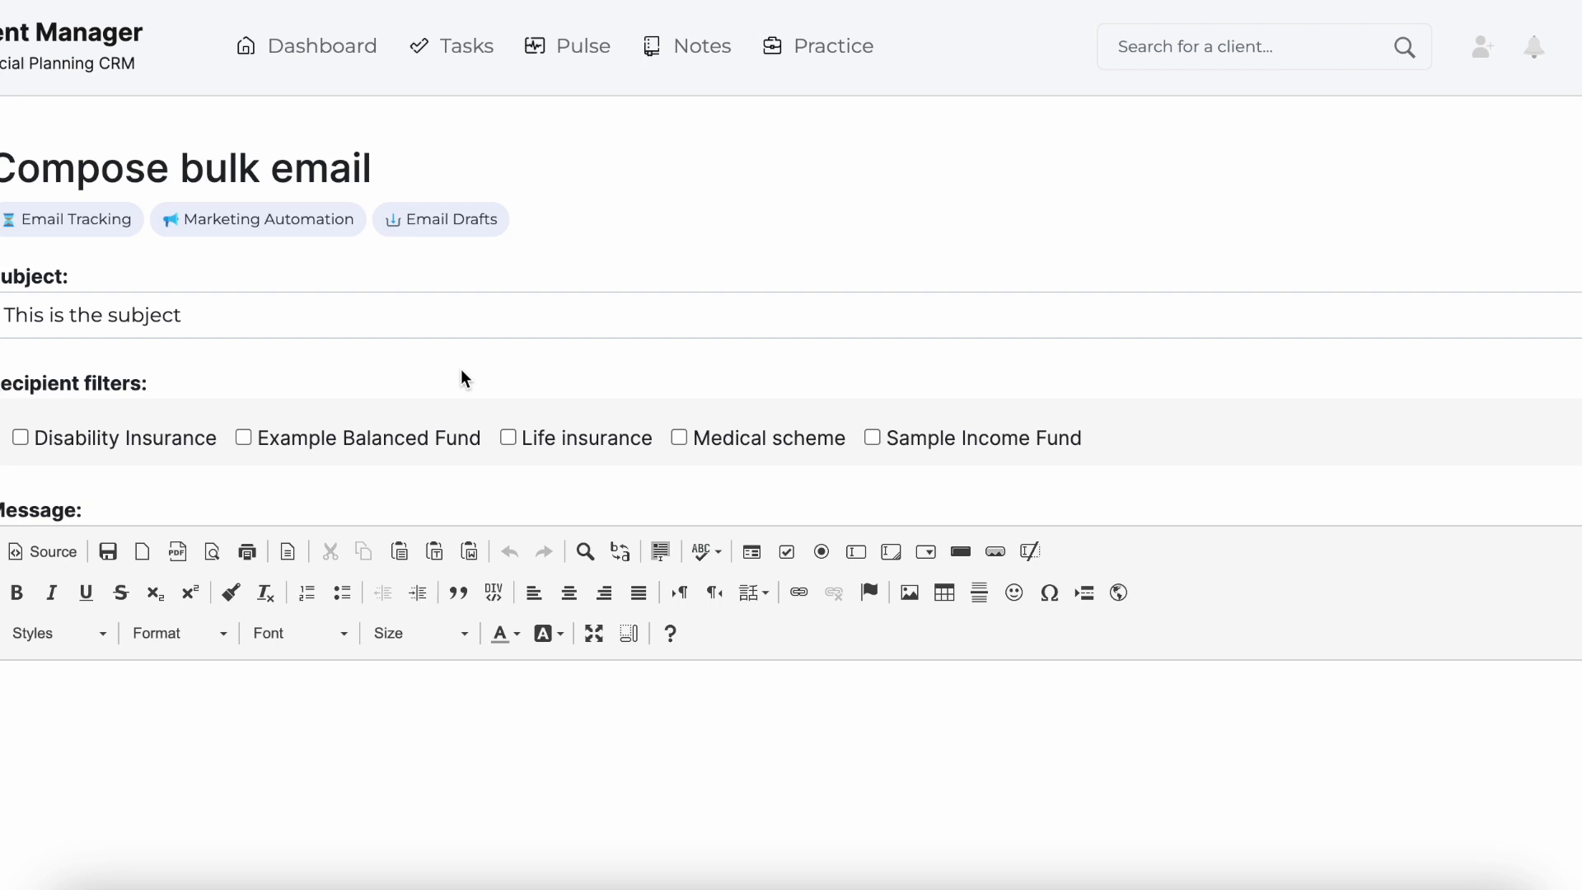
Enter "Hi," in the body of the bulk email message
scroll(461, 375, "down", 3)
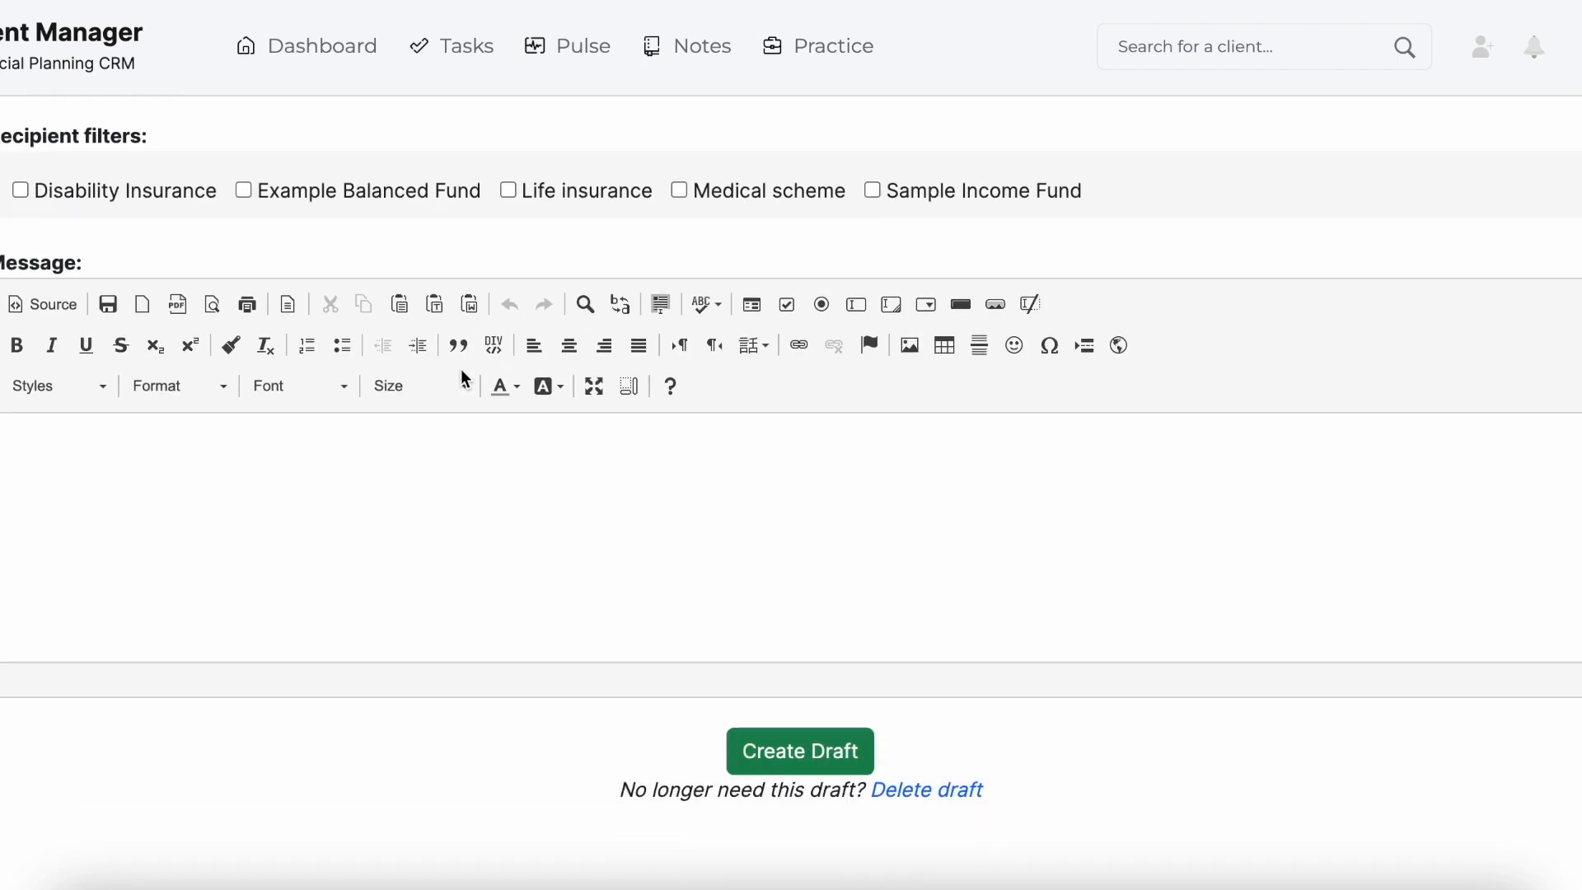
left_click(401, 469)
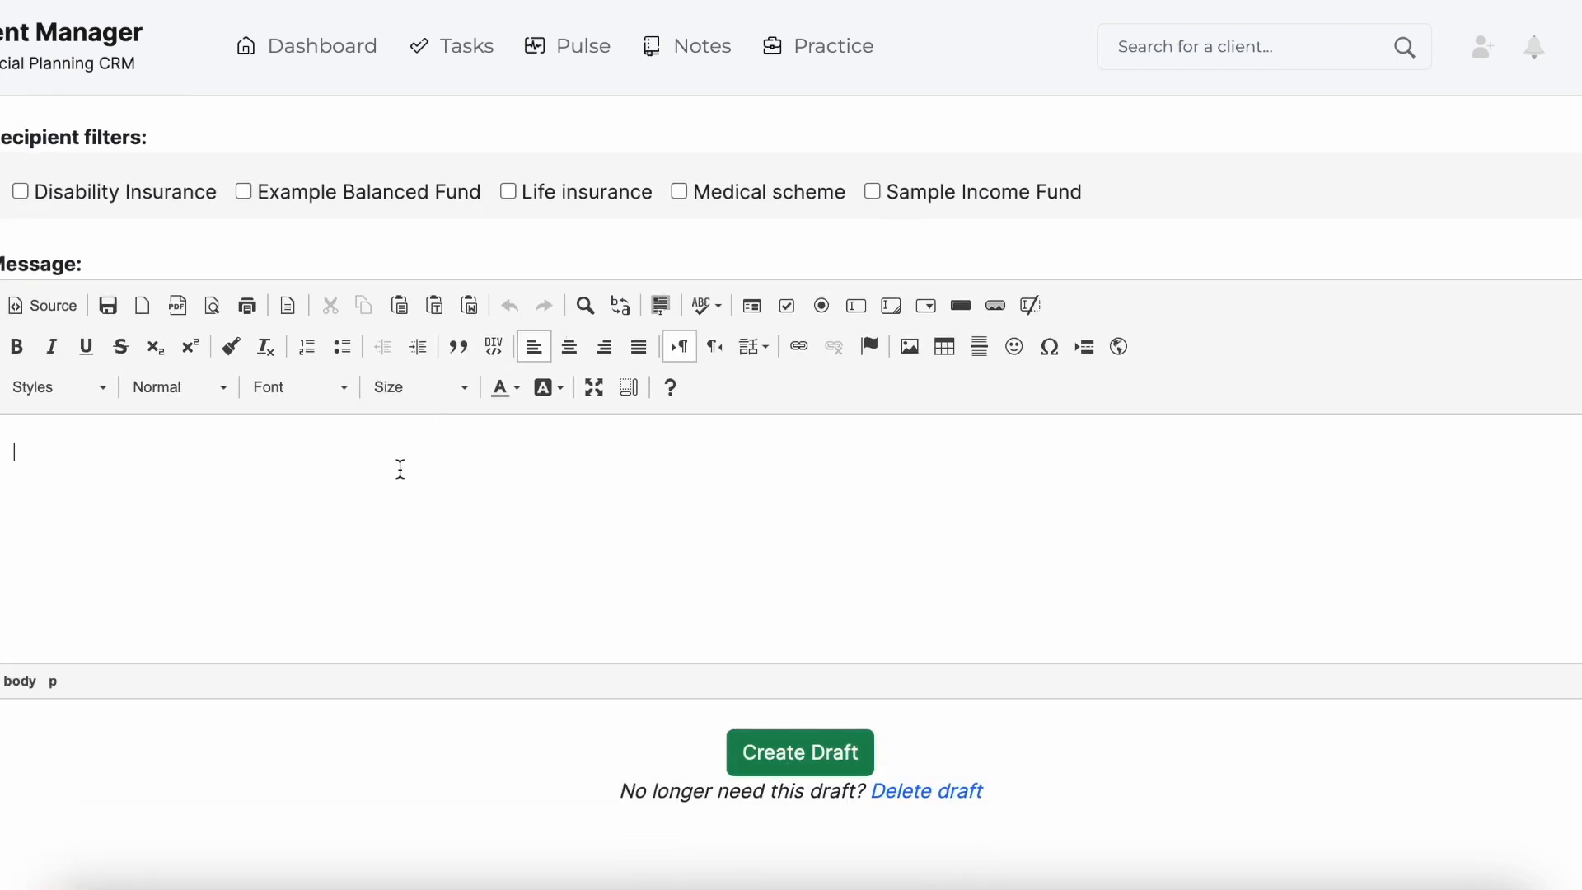
type("Hi,")
left_click(310, 387)
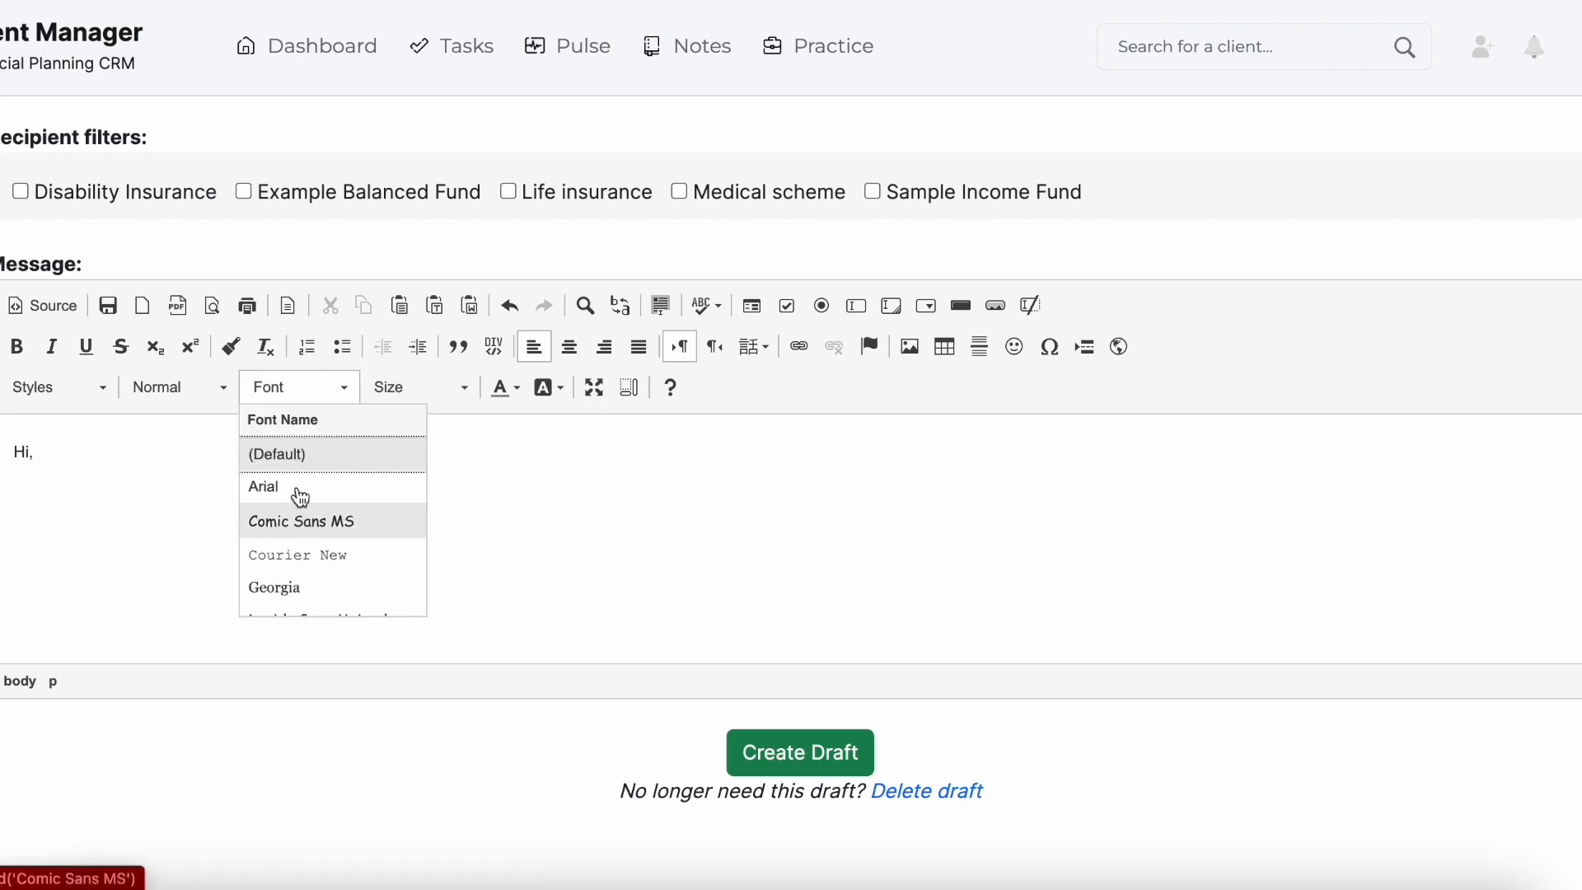
left_click(226, 399)
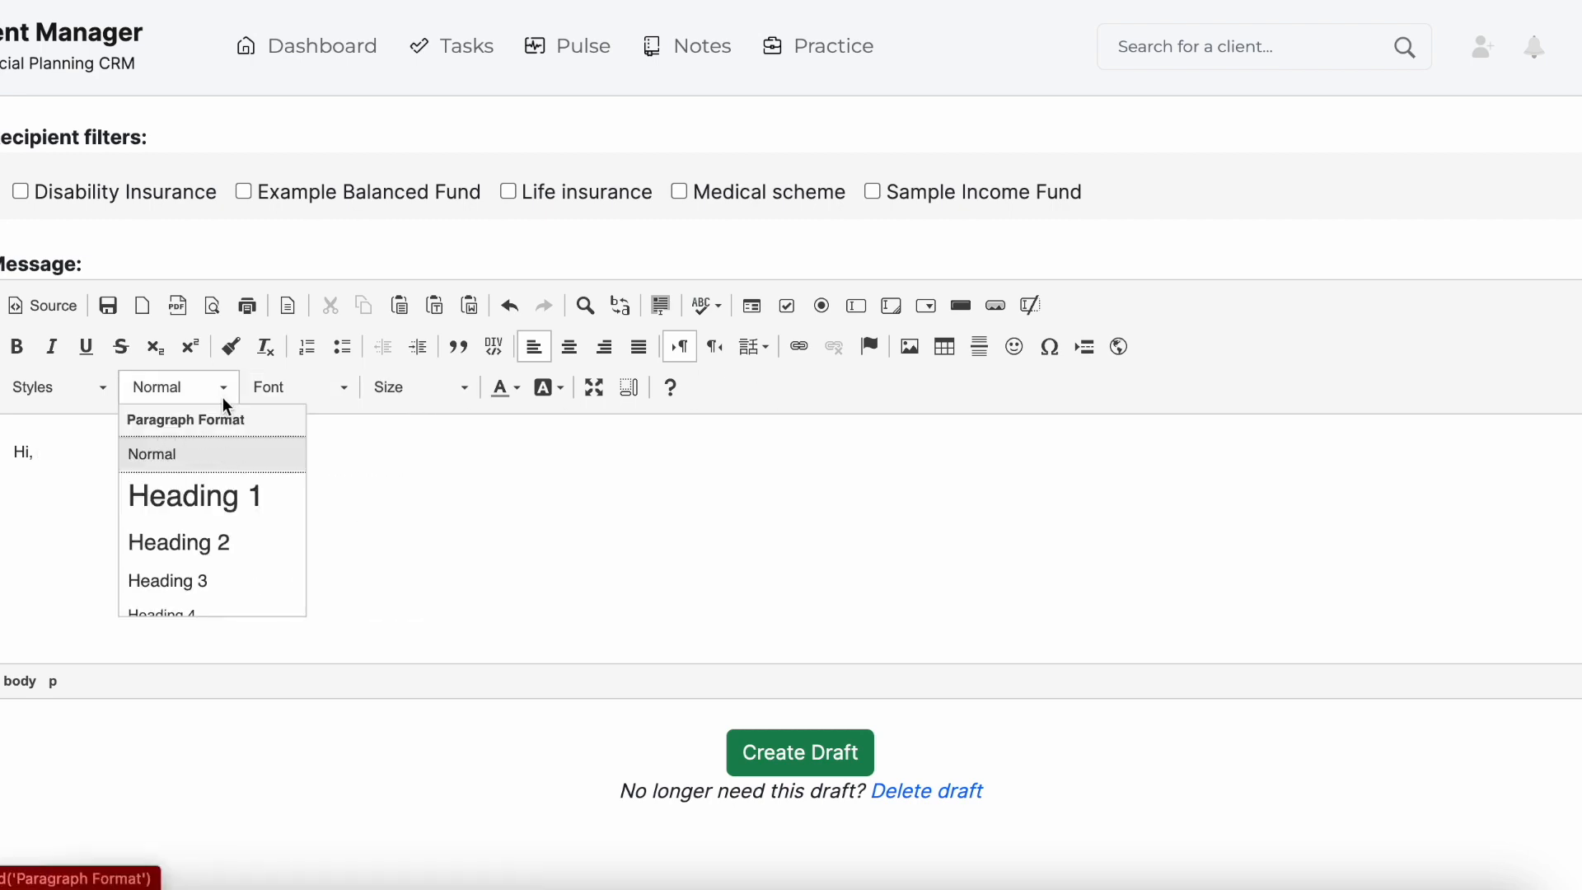
left_click(425, 389)
left_click(506, 391)
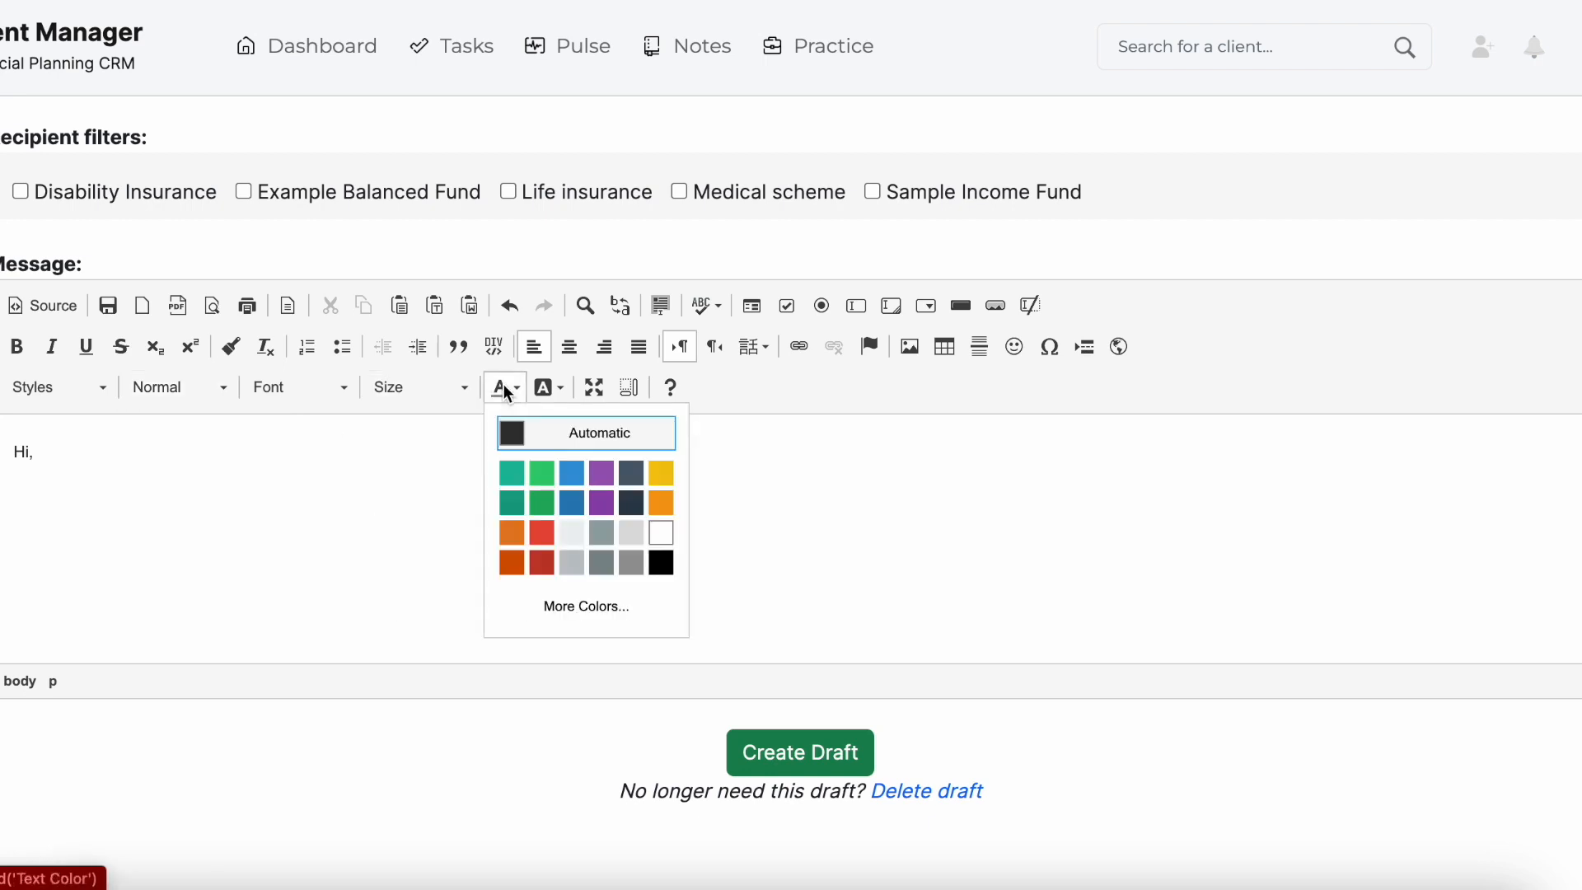
left_click(507, 394)
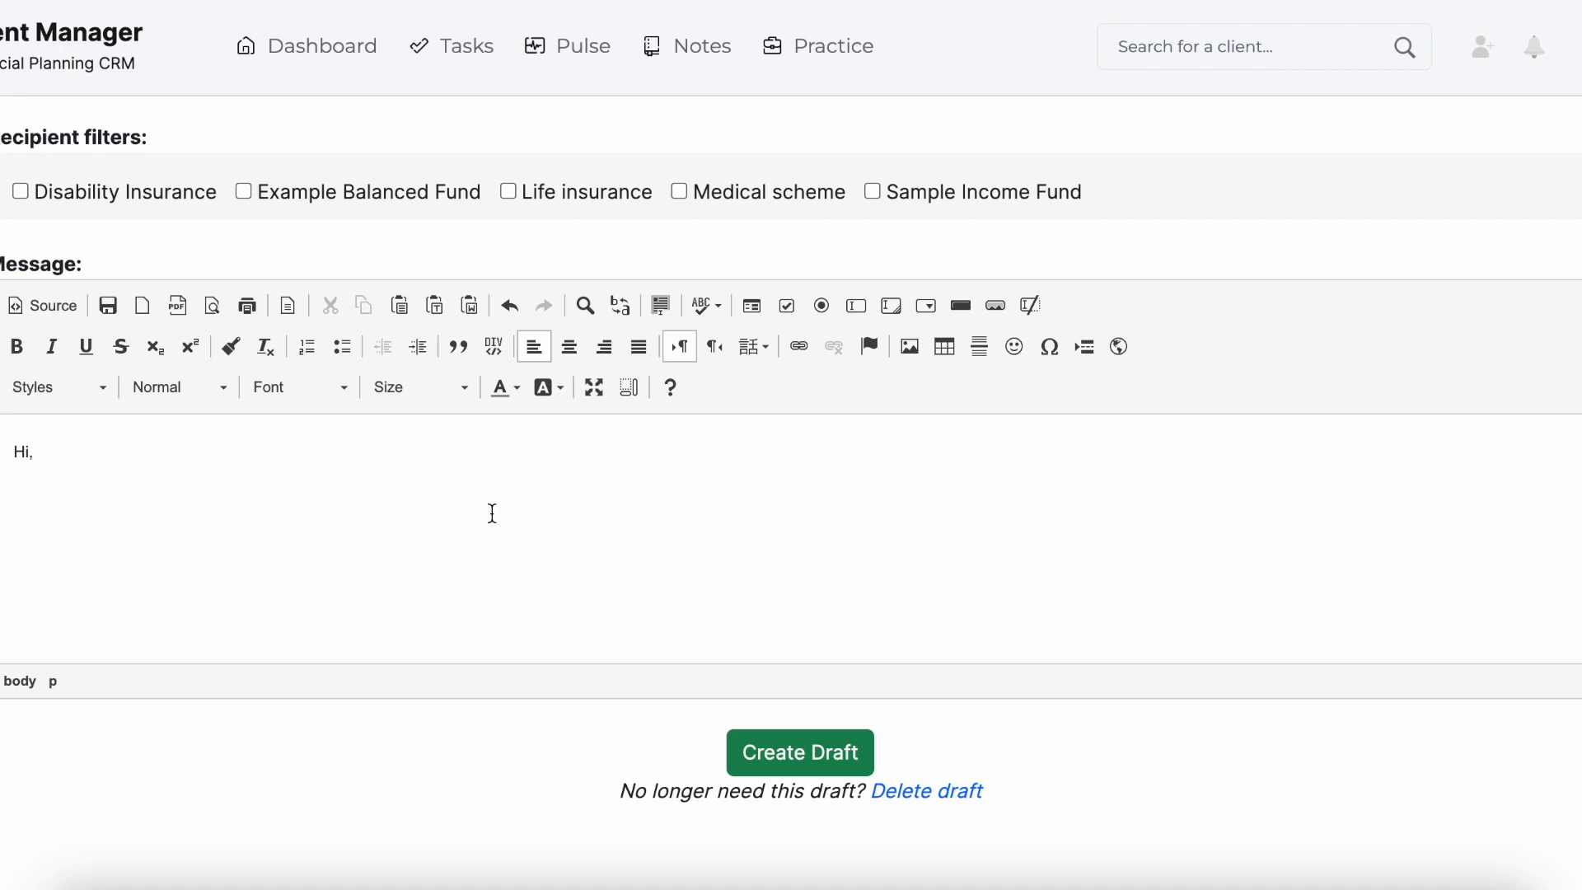
Maximize the message editor and view the message's HTML source
left_click(595, 391)
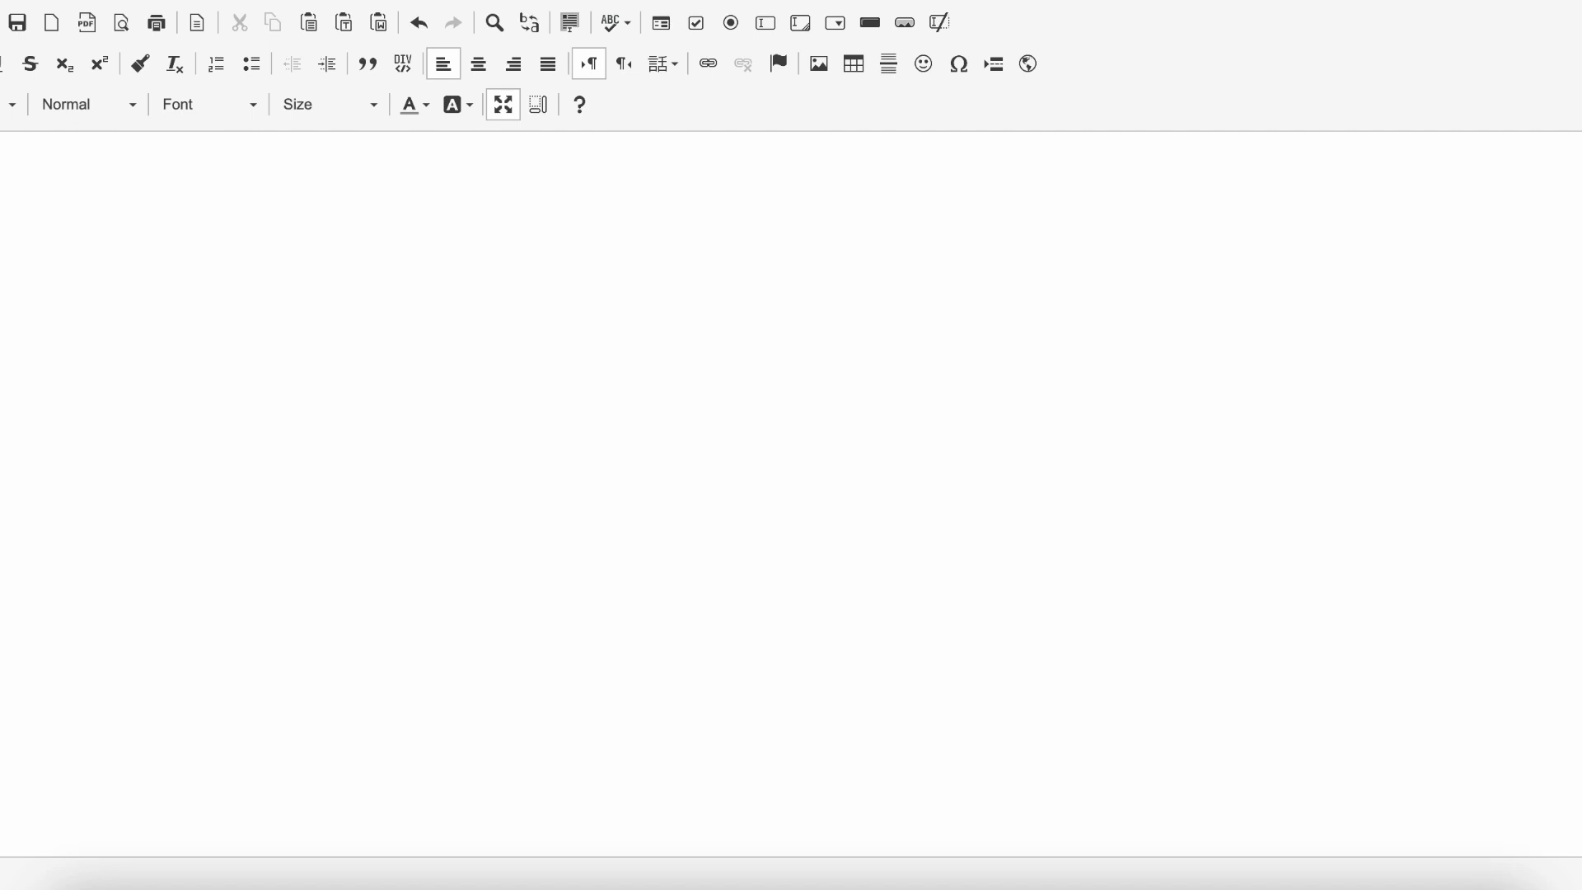
left_click(569, 22)
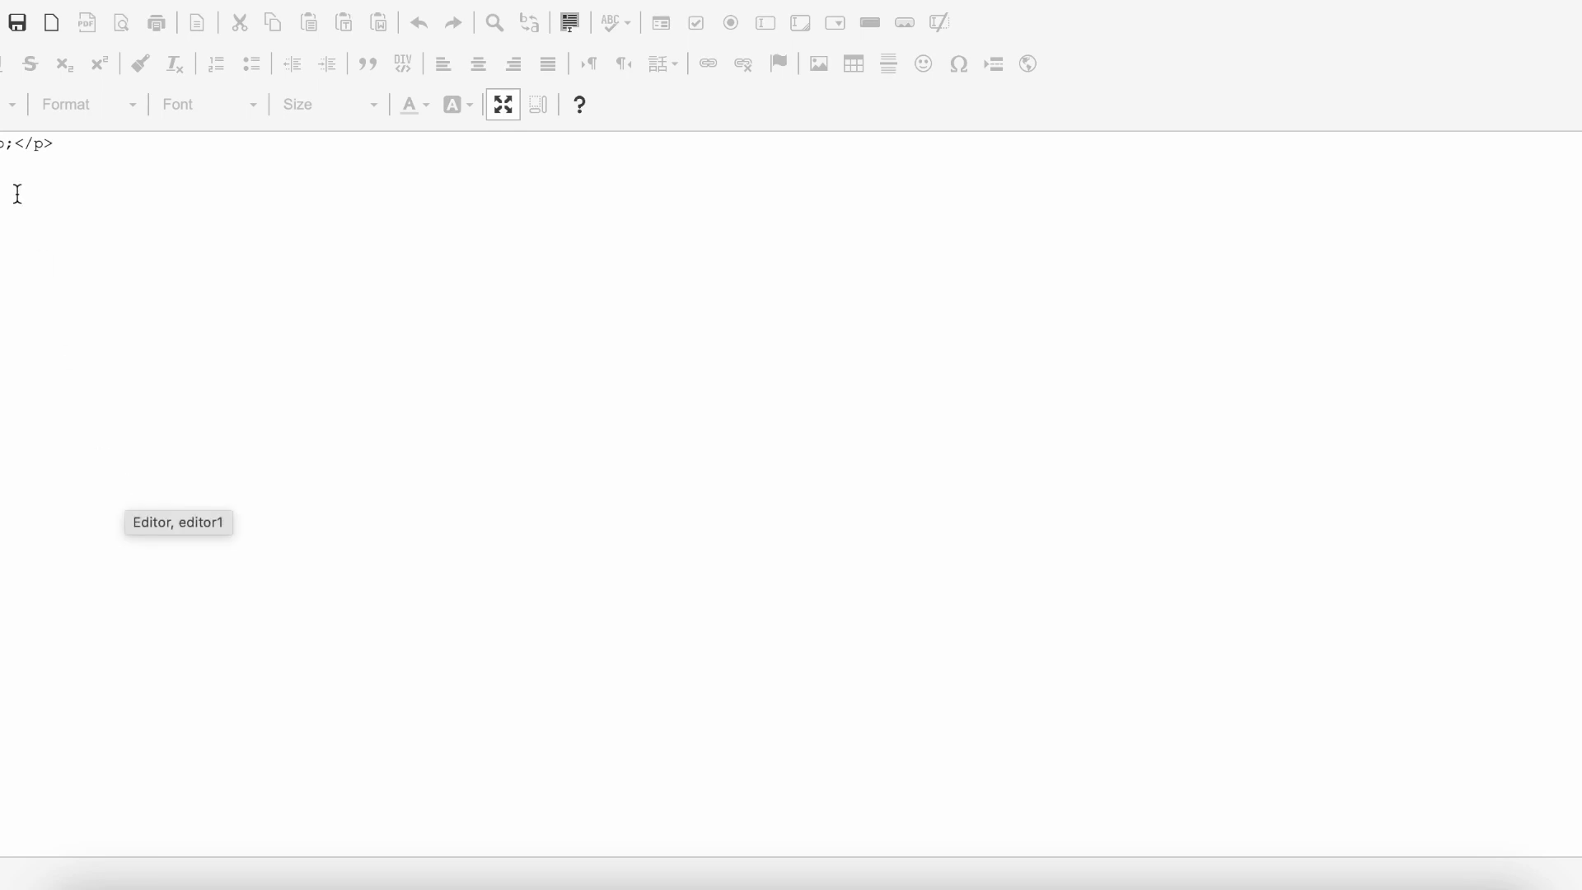
left_click(0, 23)
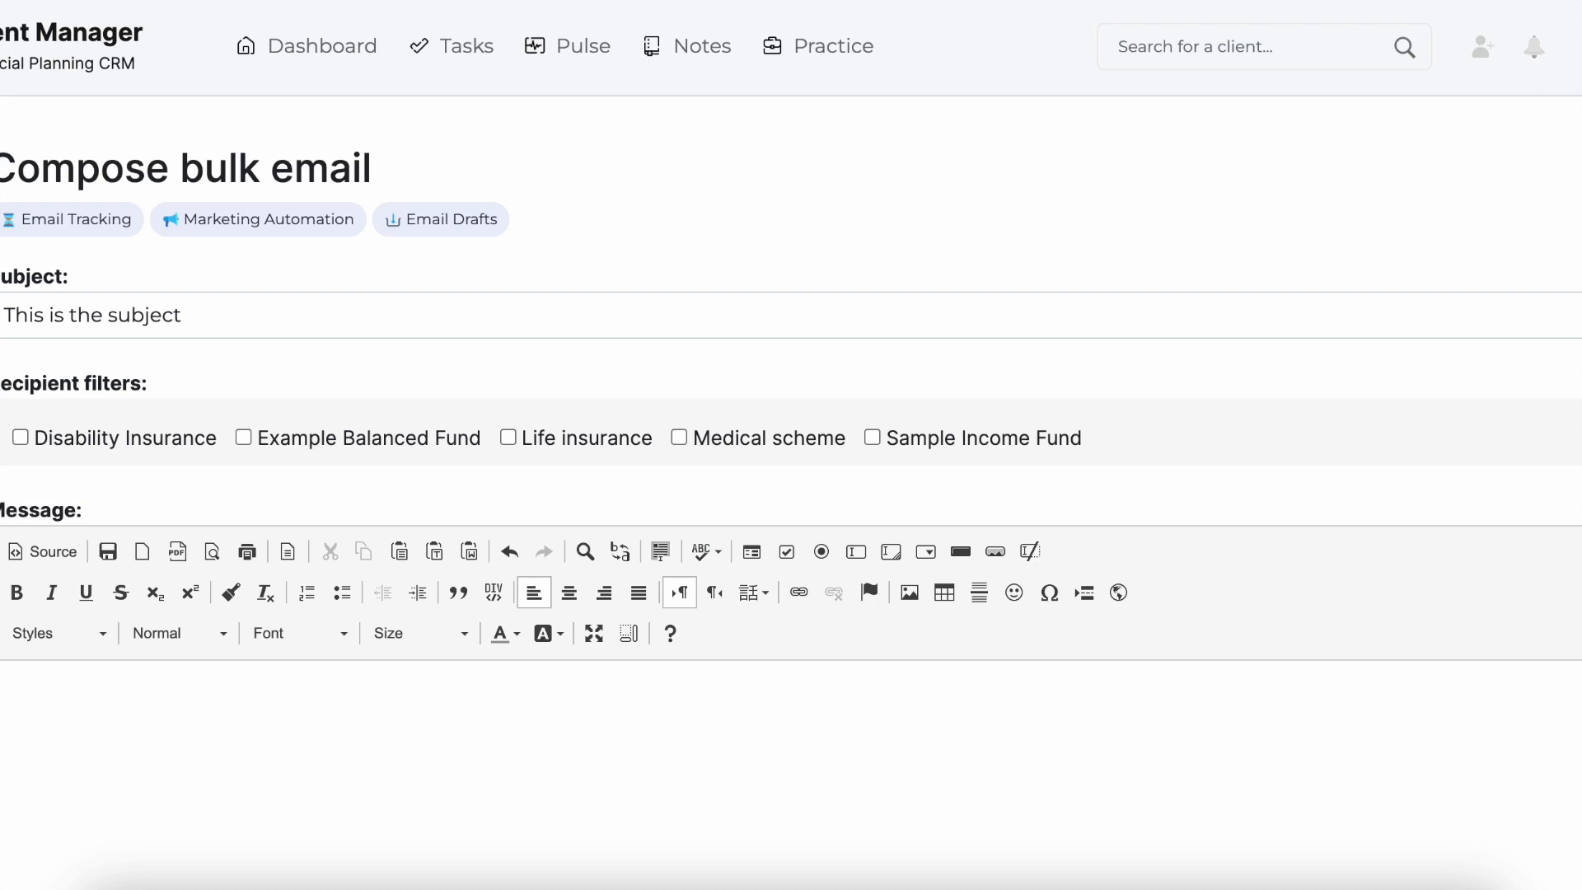
Open the Practice Settings and go to the Segmentation tags section
left_click(1581, 47)
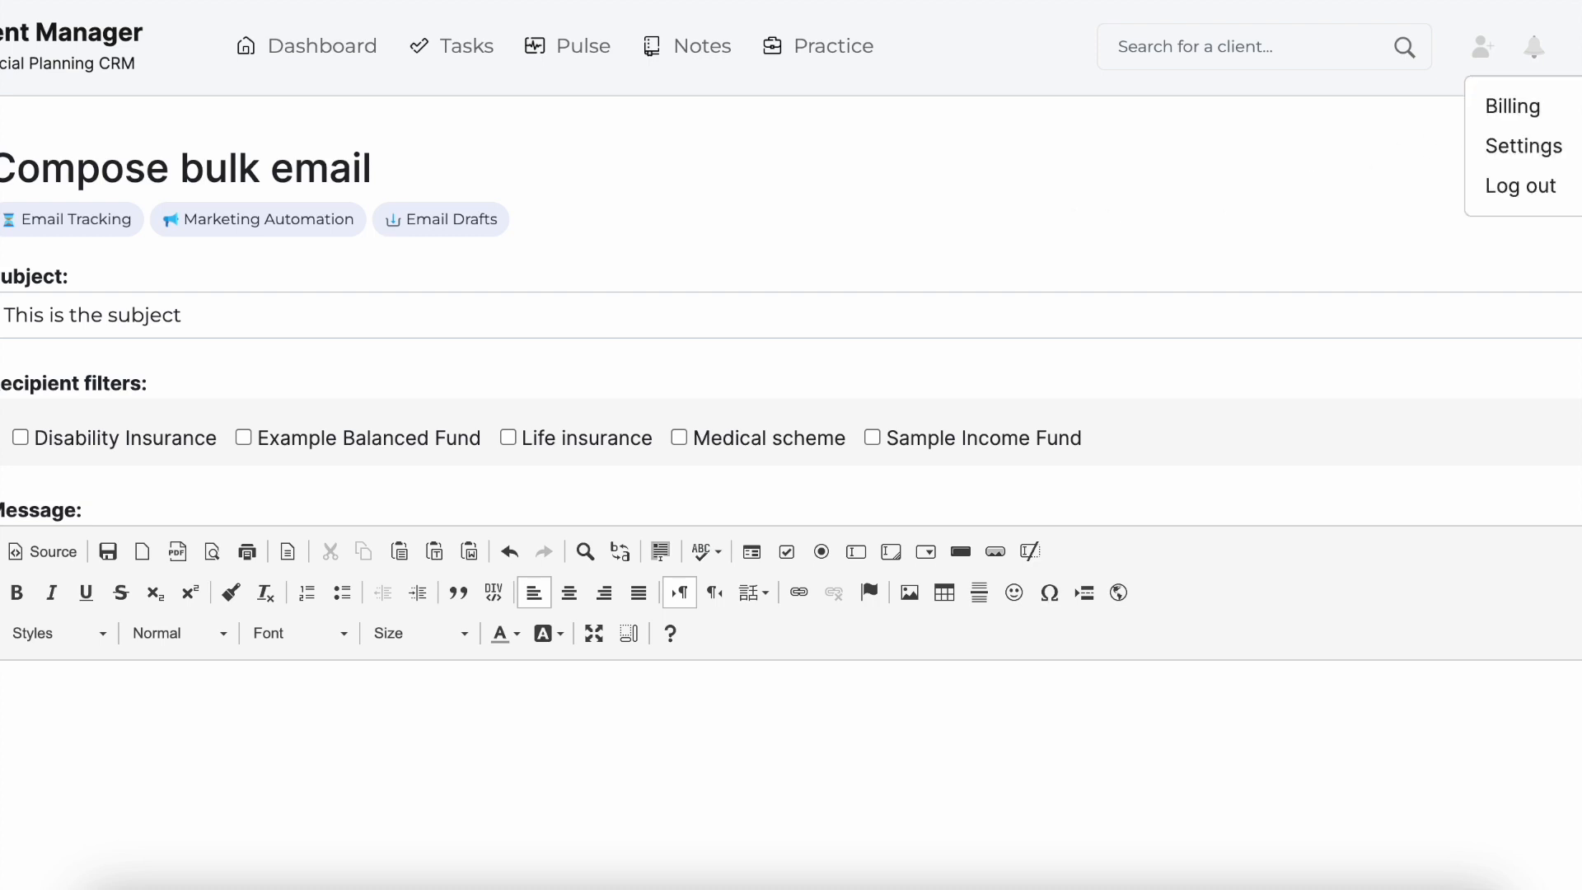
left_click(1493, 148)
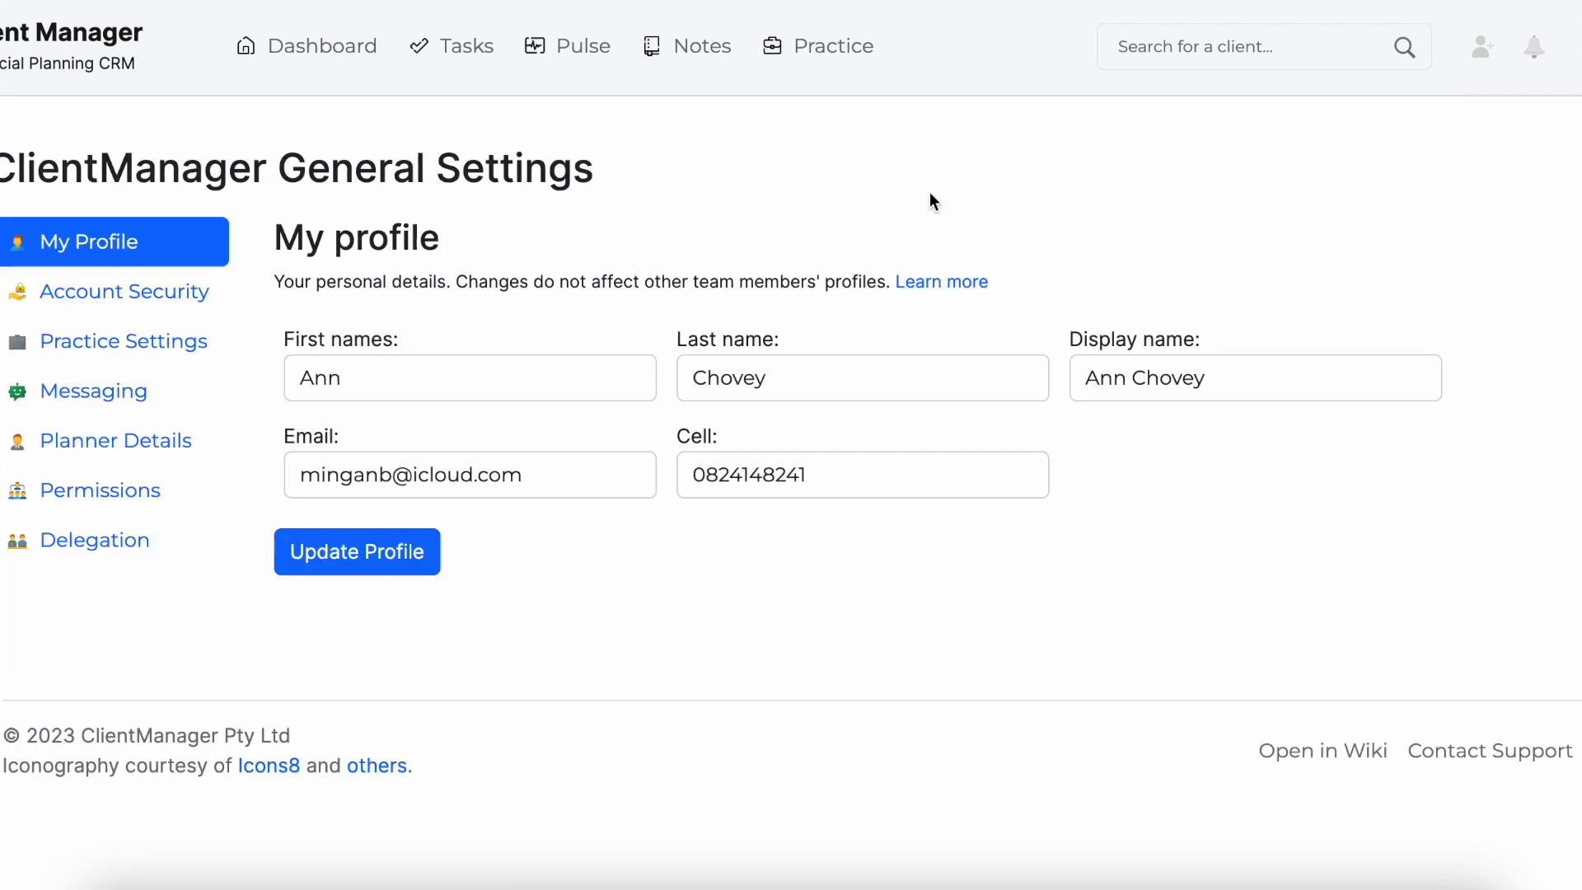
left_click(170, 343)
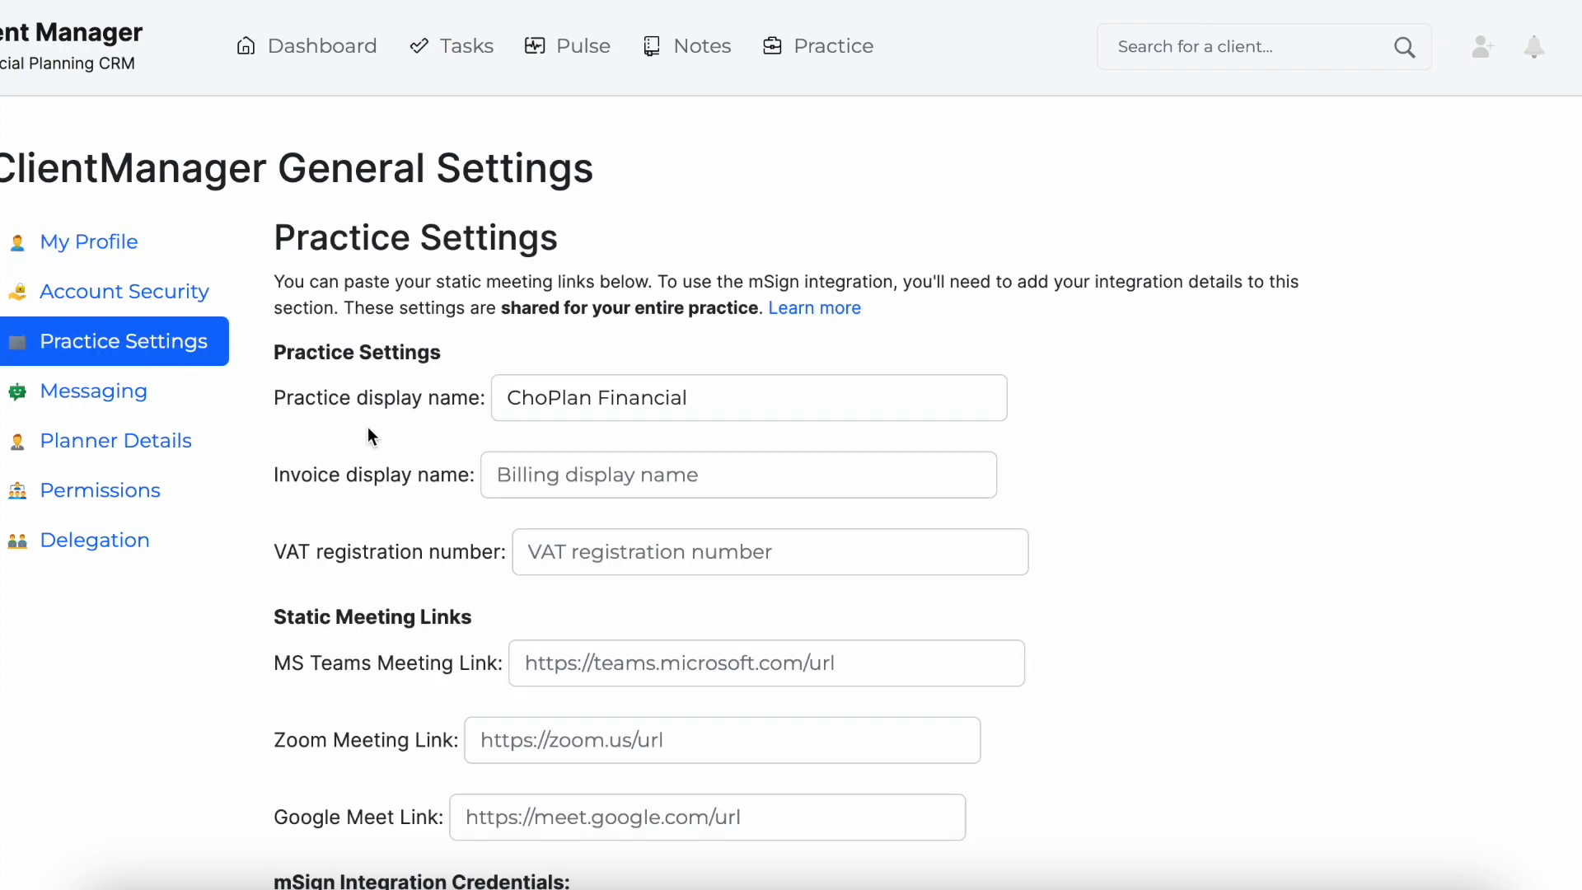
scroll(368, 426, "down", 10)
scroll(368, 428, "down", 3)
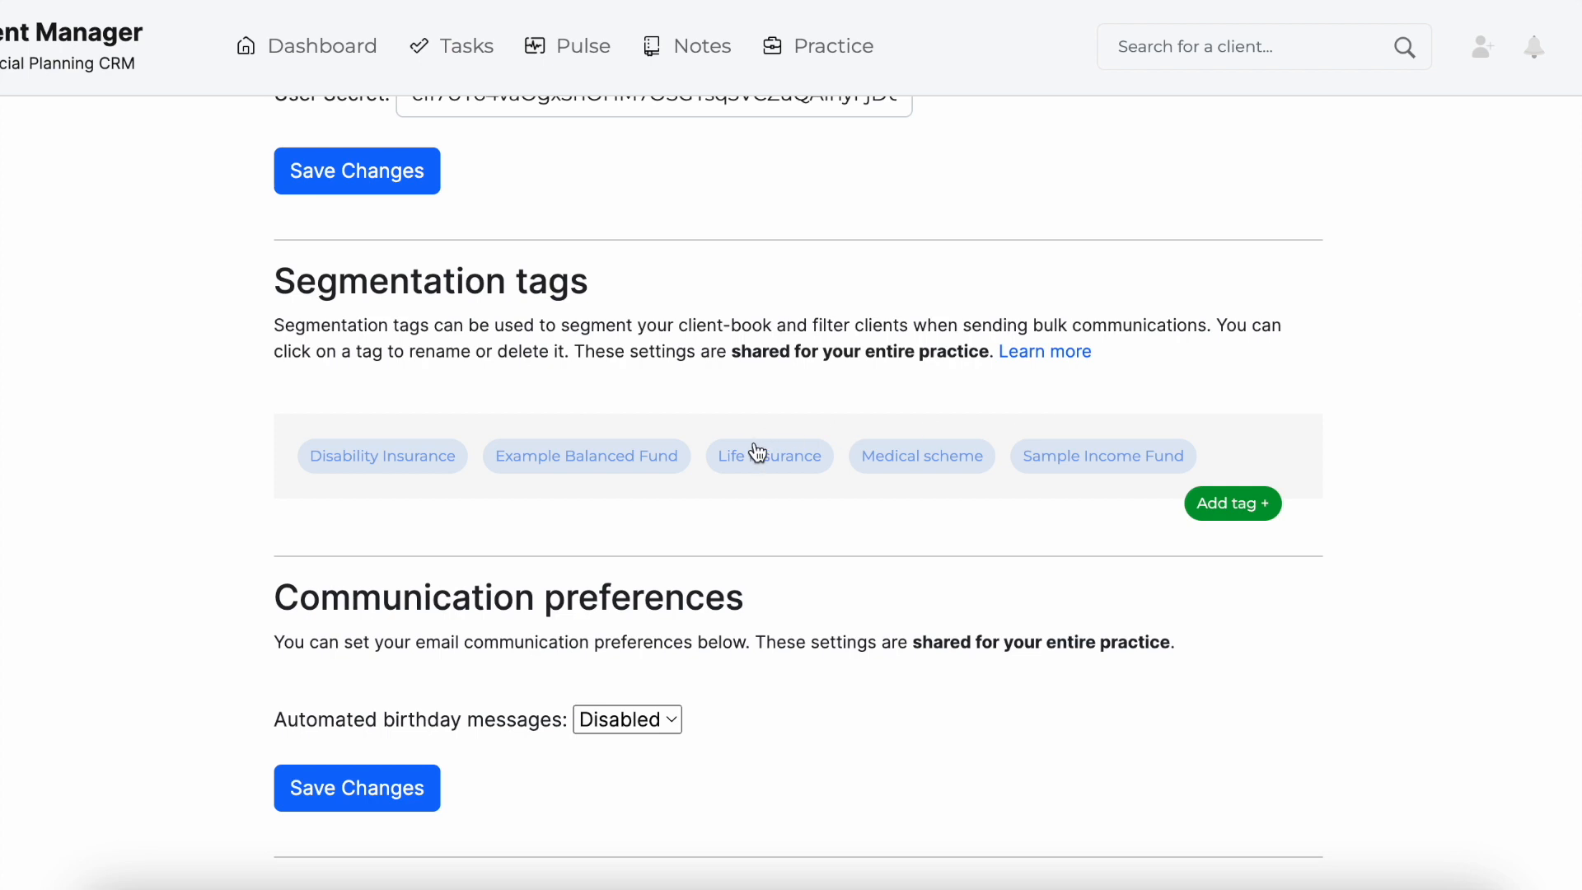
Create a new segmentation tag named "testing" for the practice
left_click(1236, 507)
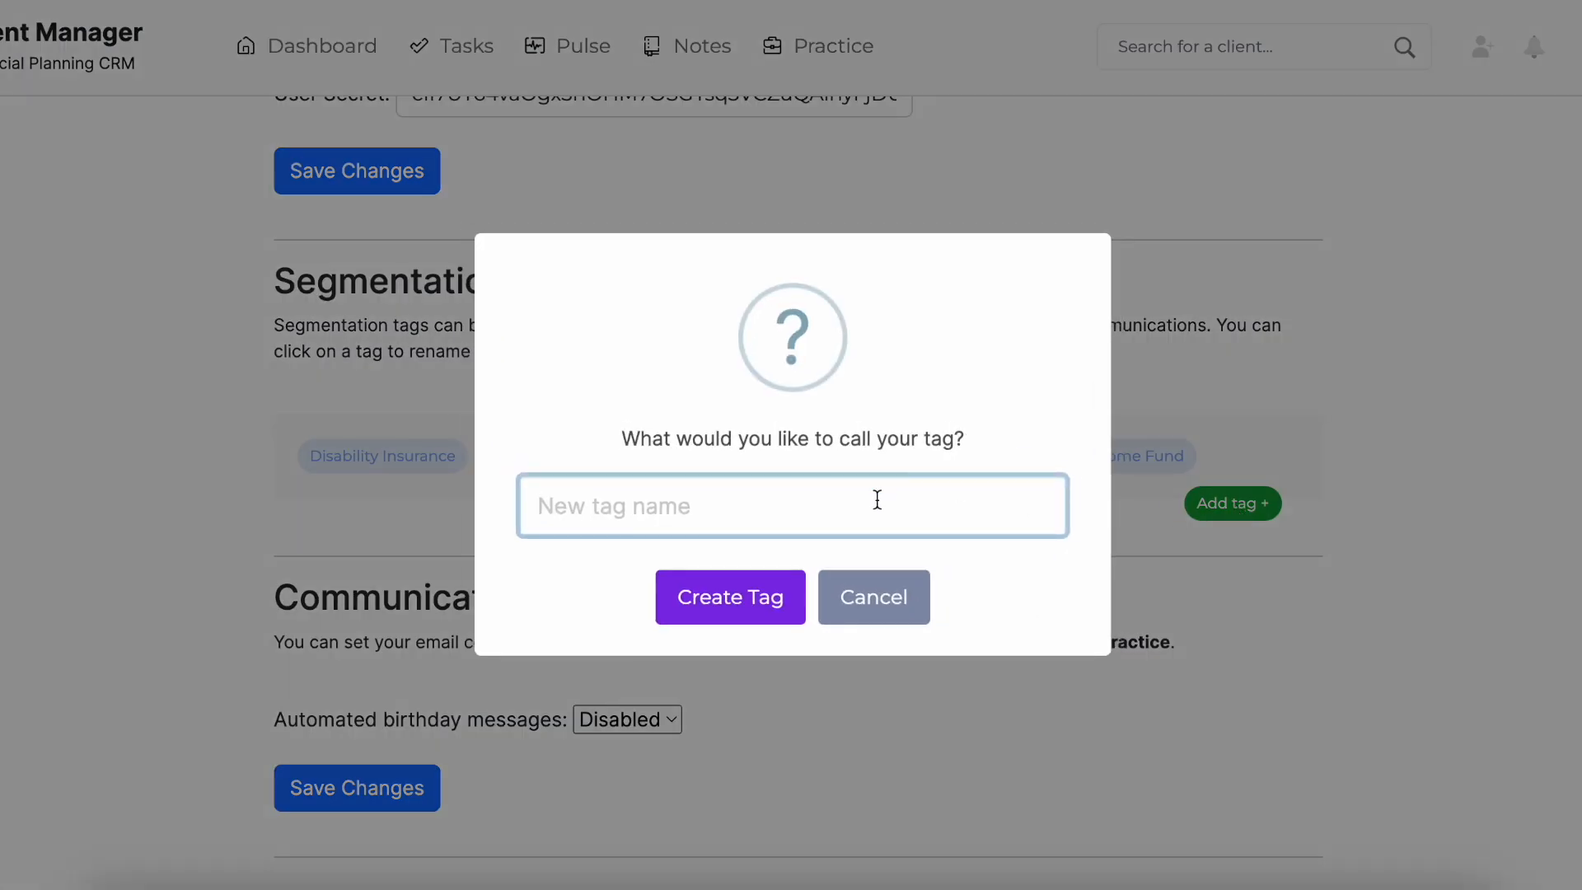
type("testing")
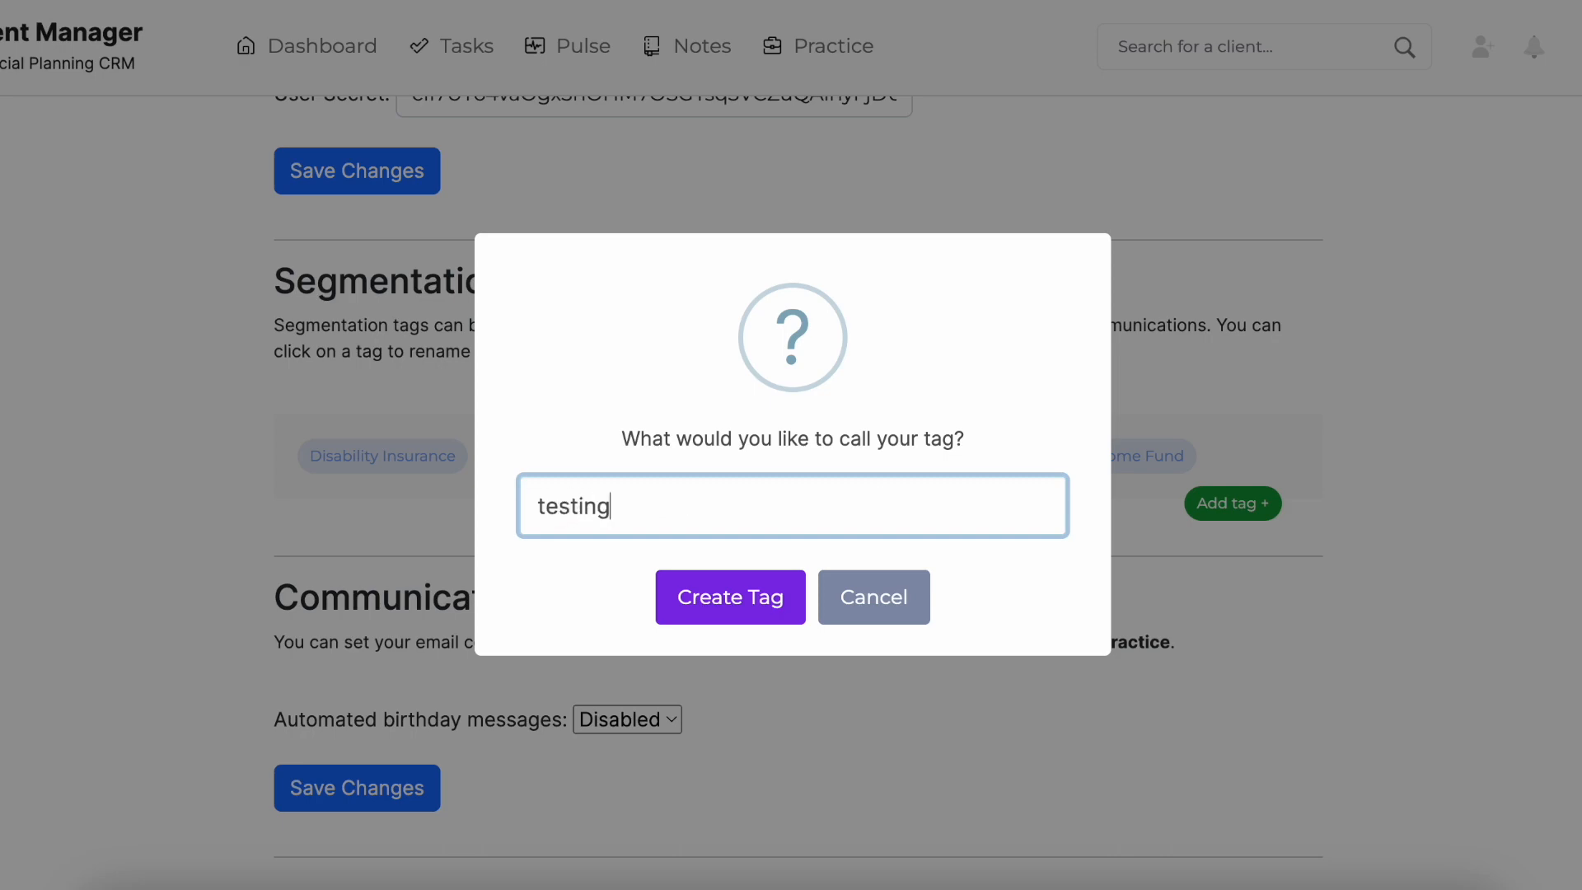
left_click(751, 599)
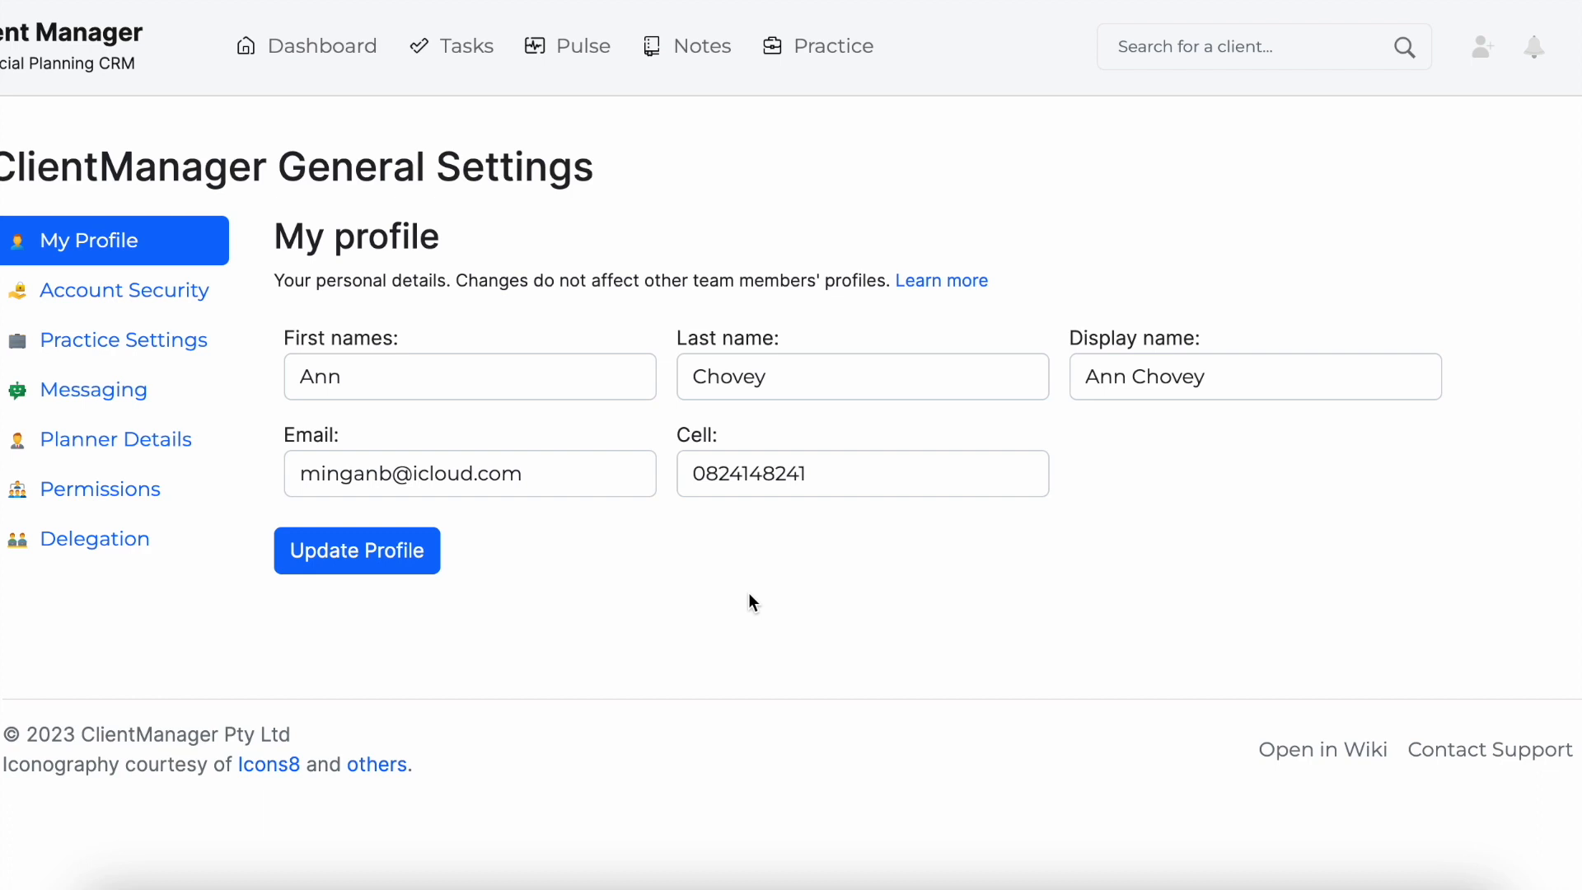
Search for the client by first name and open the client's overview
left_click(1129, 51)
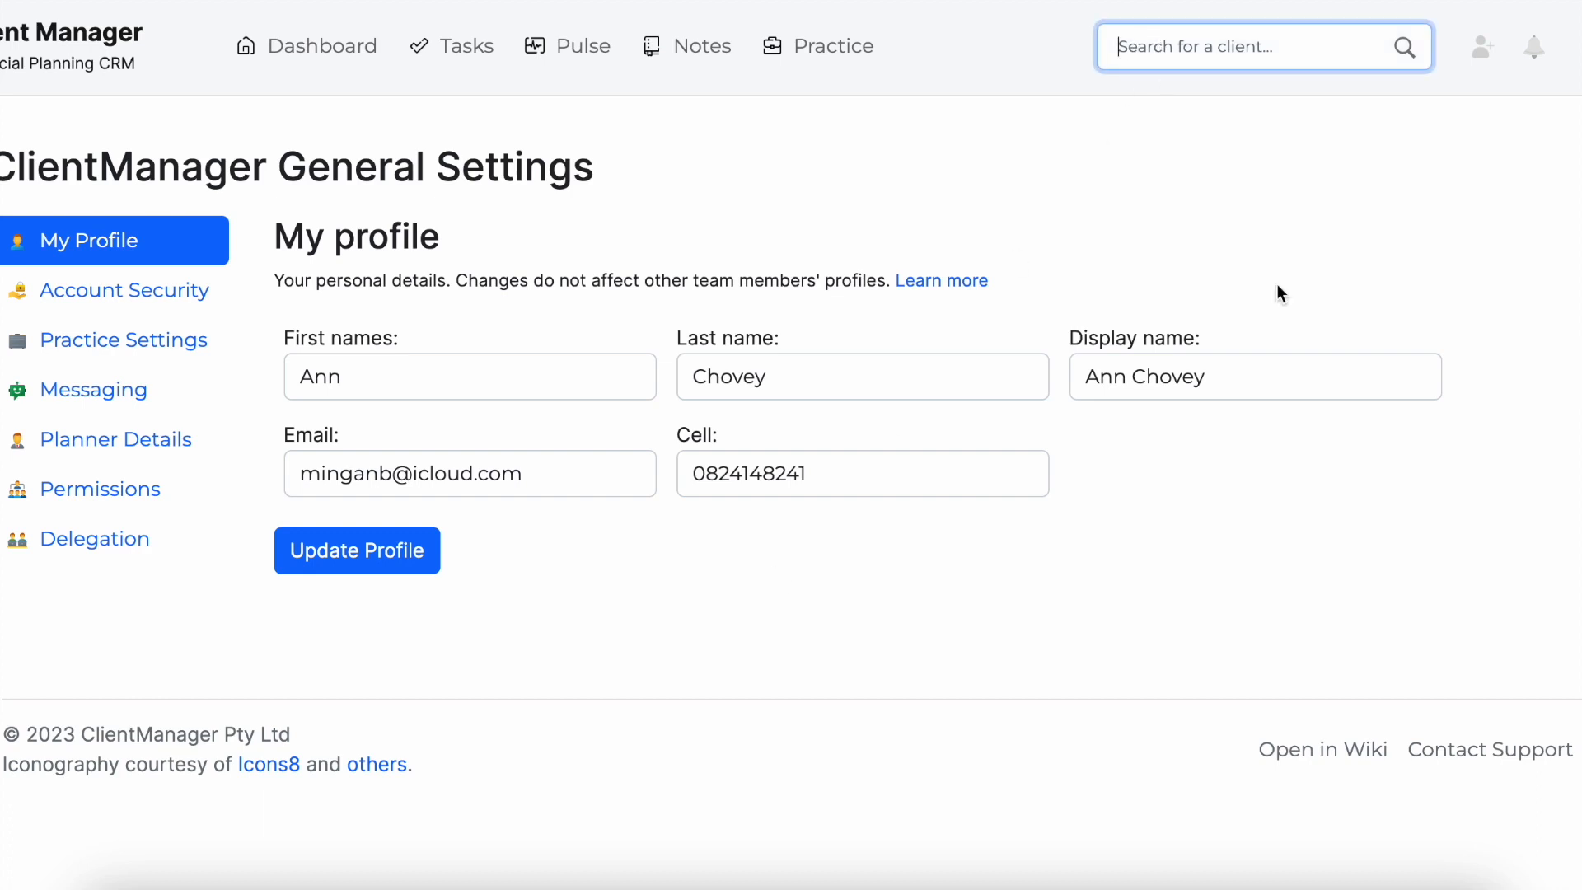
type("mingan")
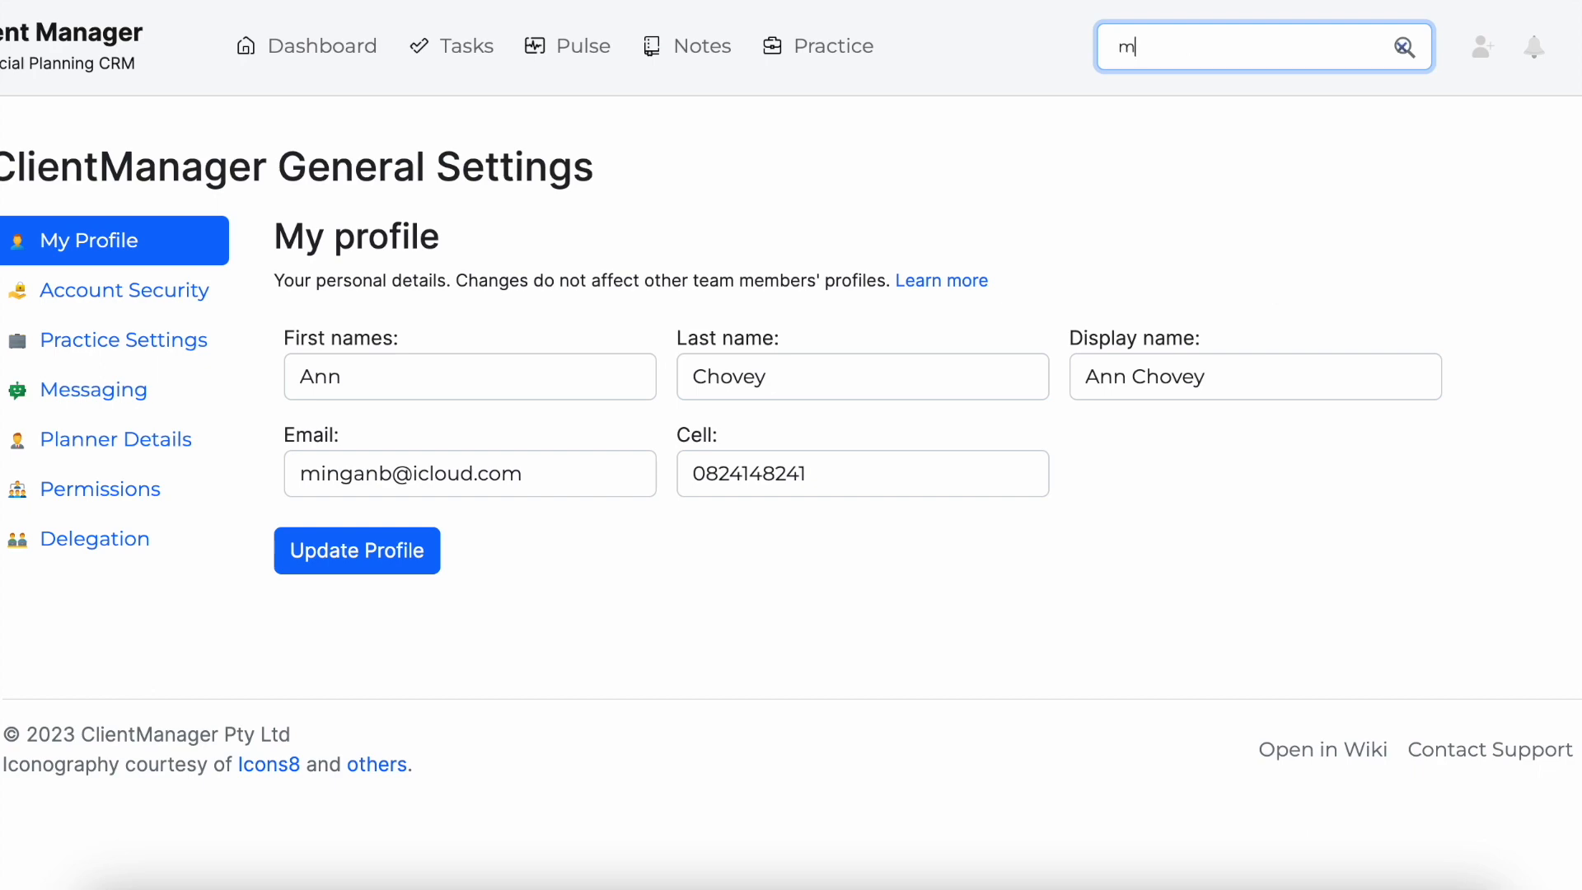
key("Return")
left_click(345, 419)
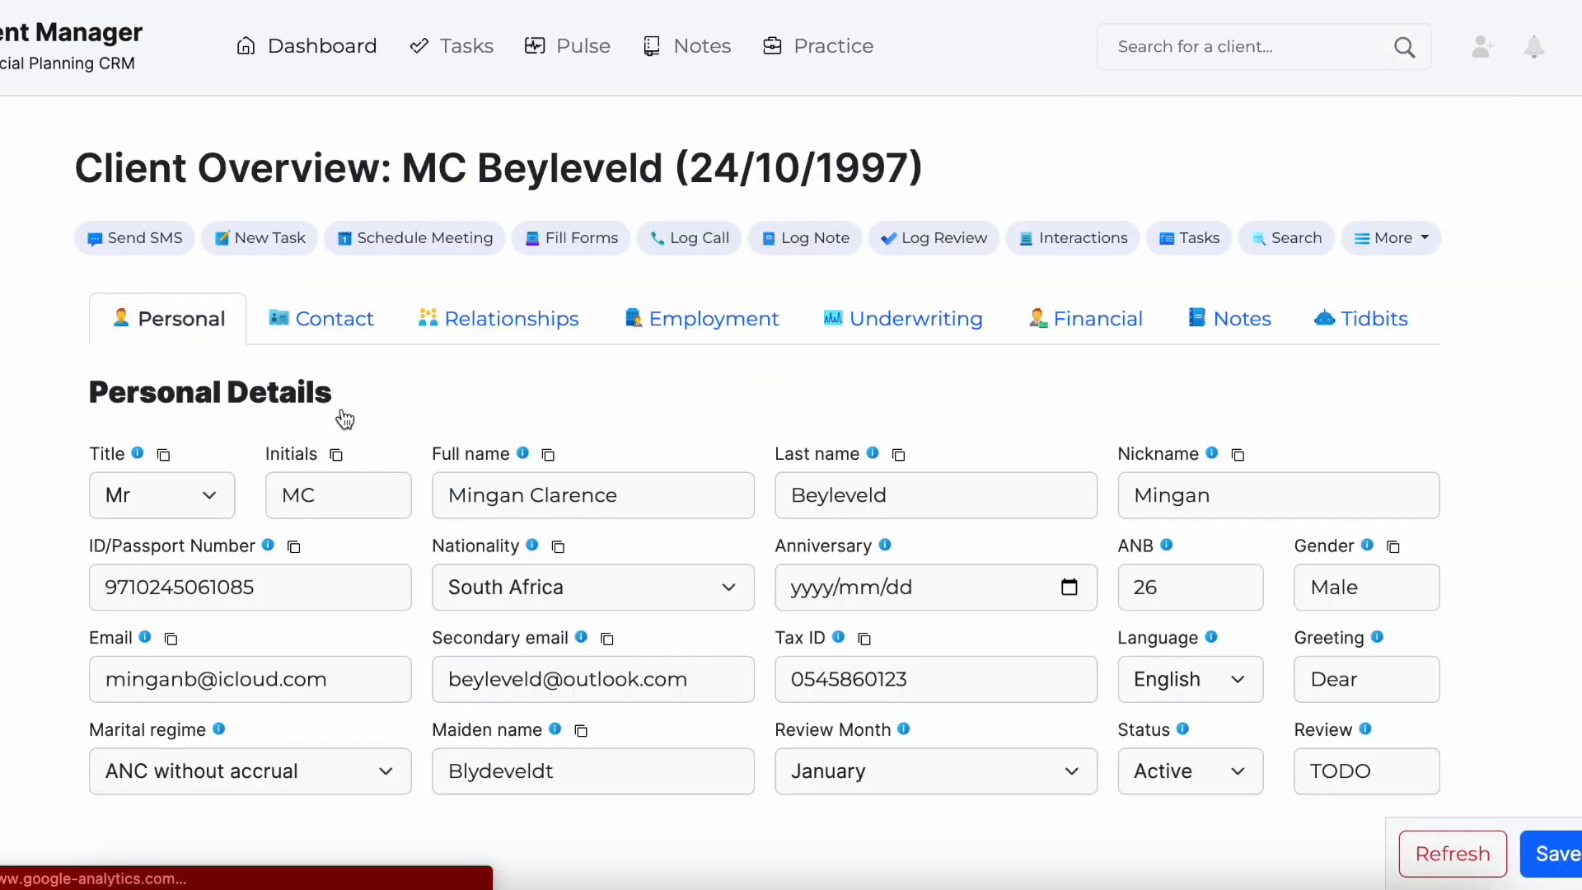
Link the "testing" tag to this client in the general notes
left_click(1216, 338)
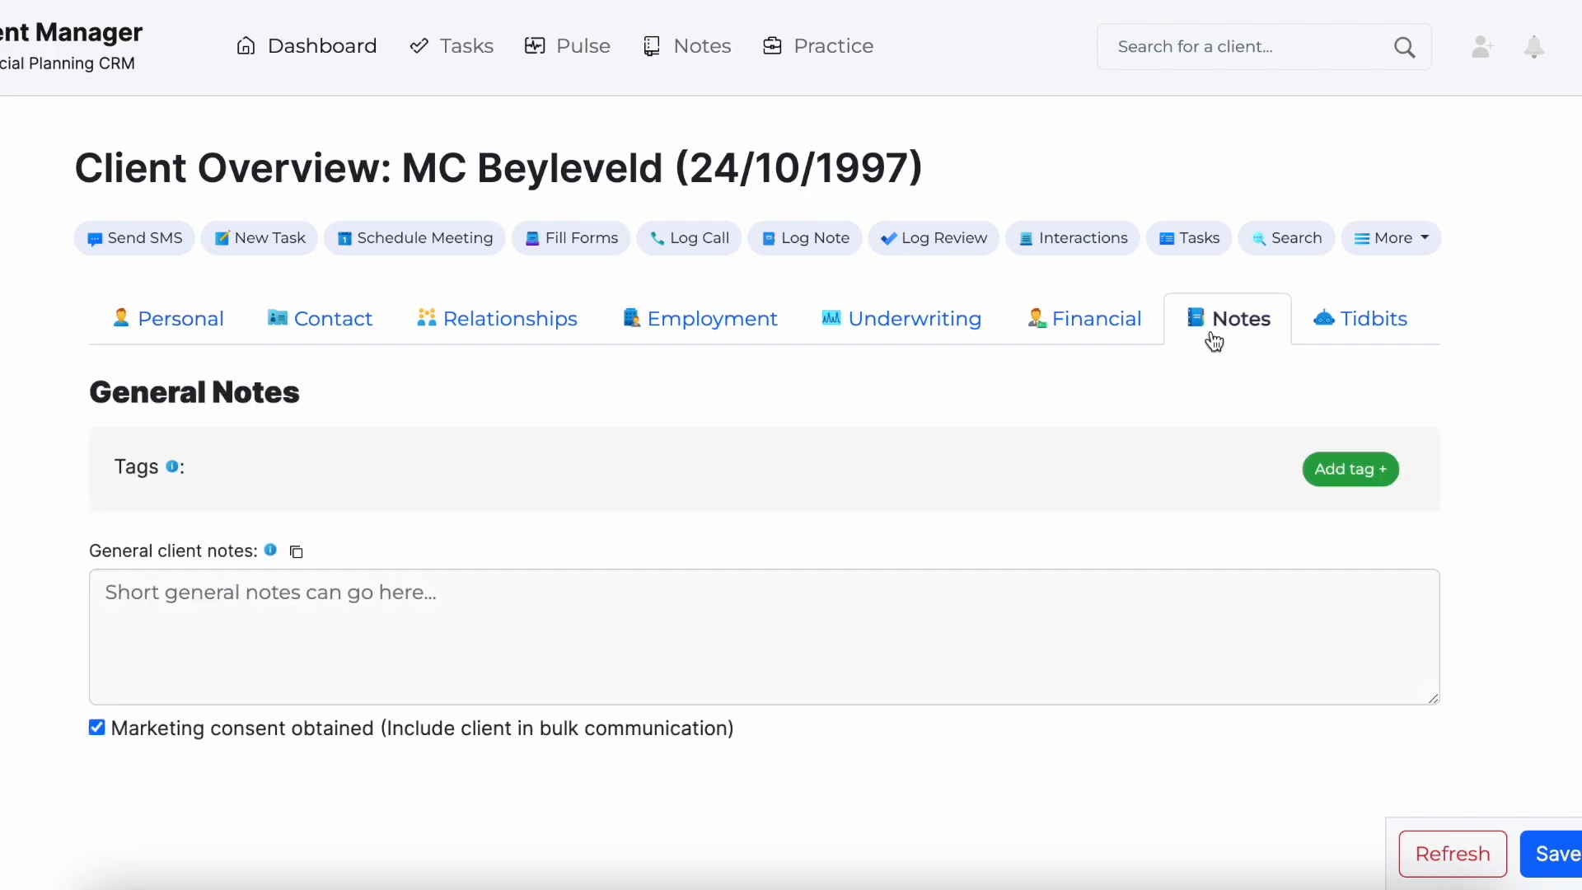
left_click(1375, 470)
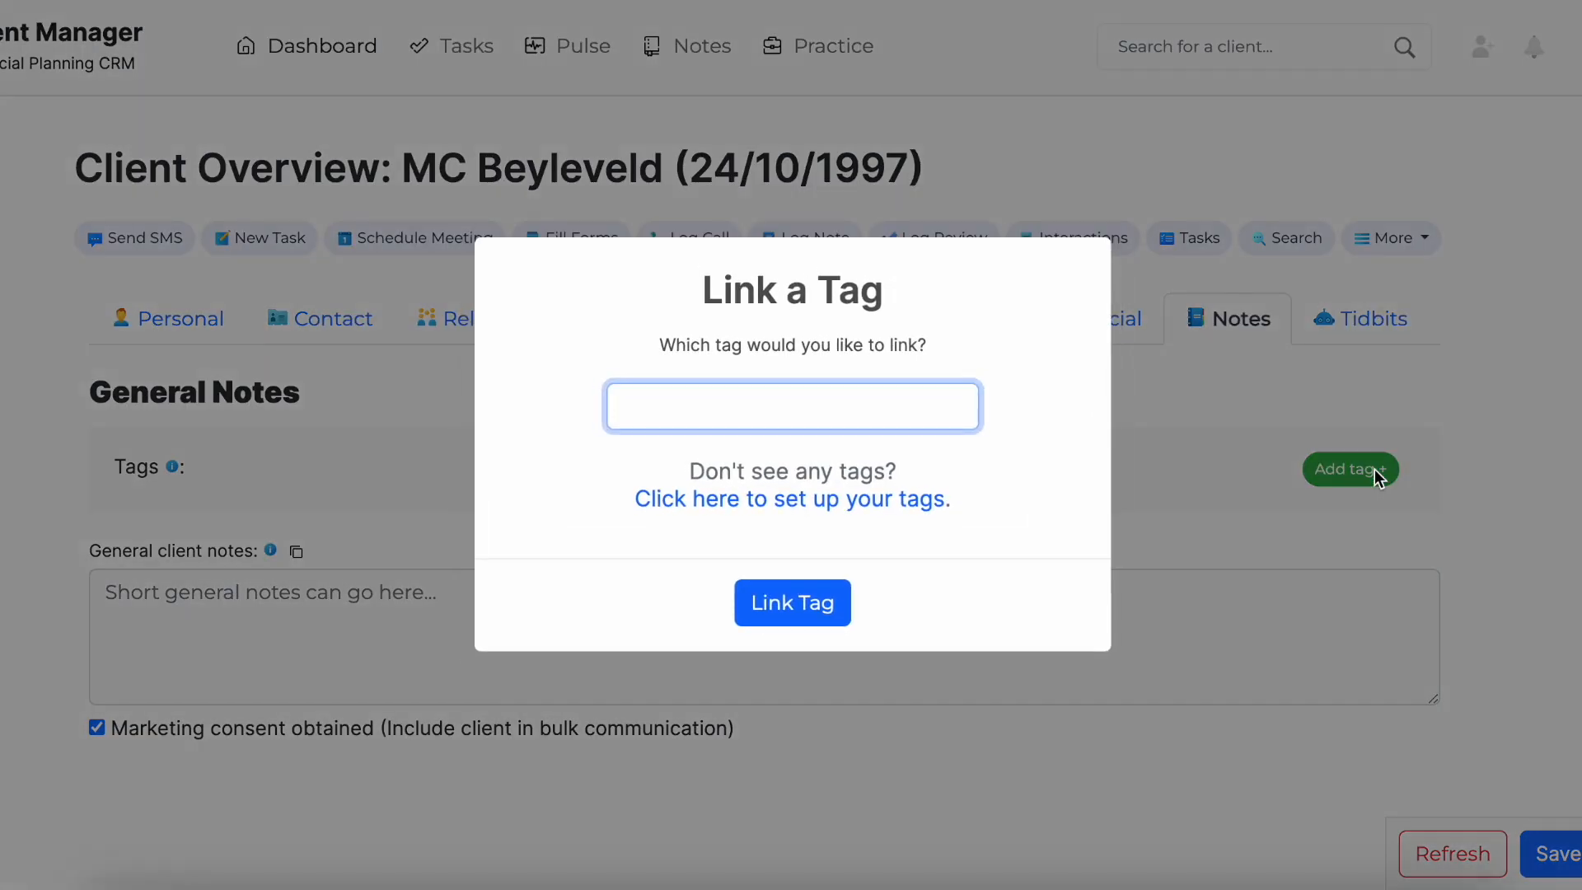
left_click(783, 407)
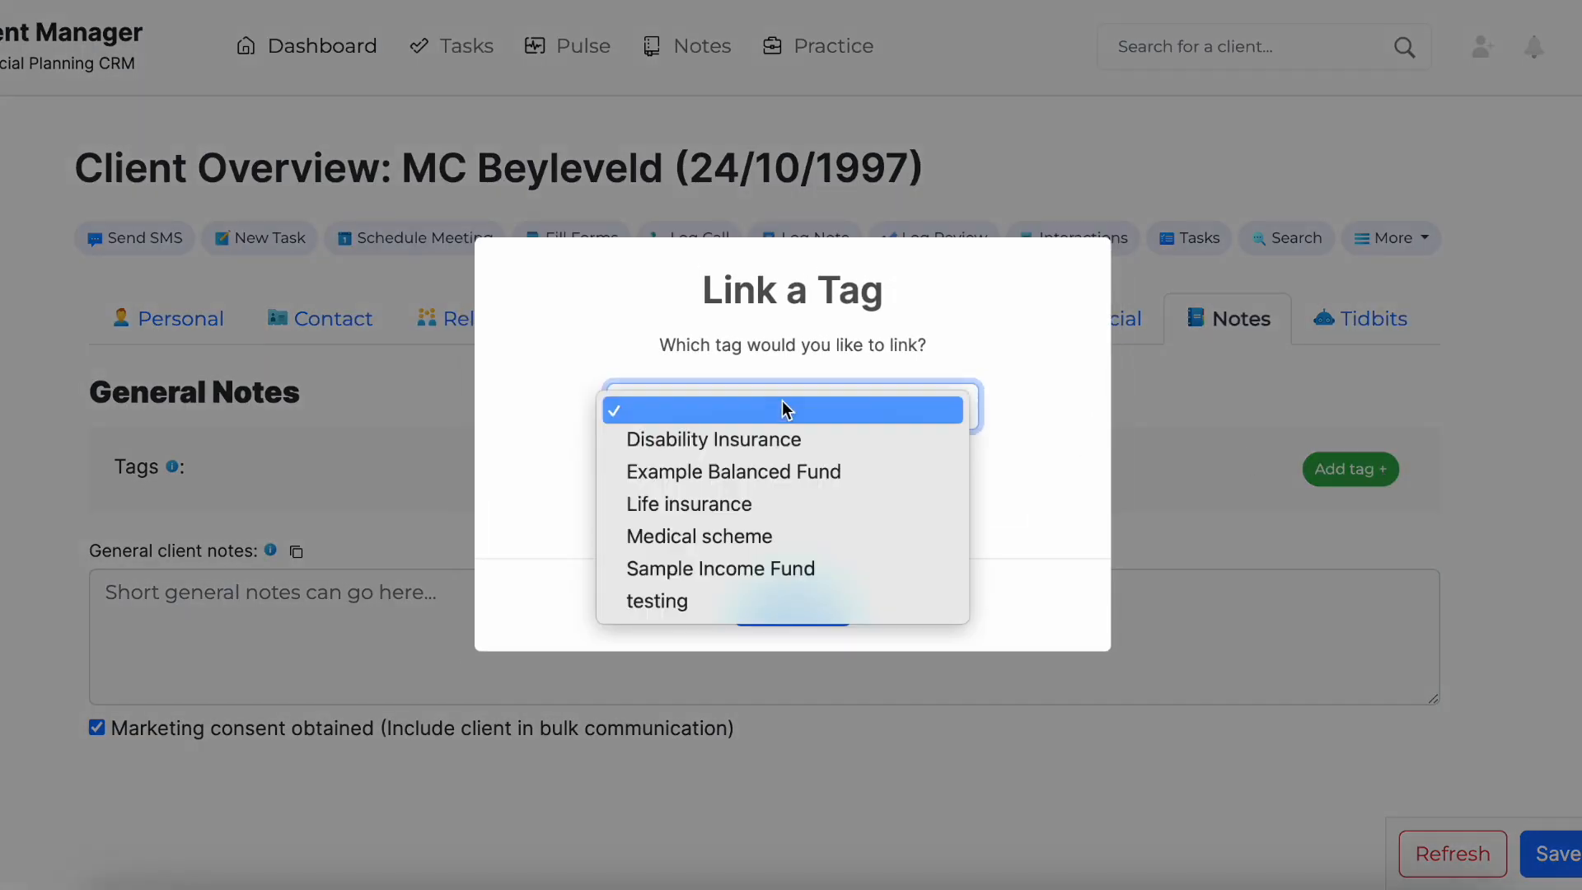
left_click(674, 606)
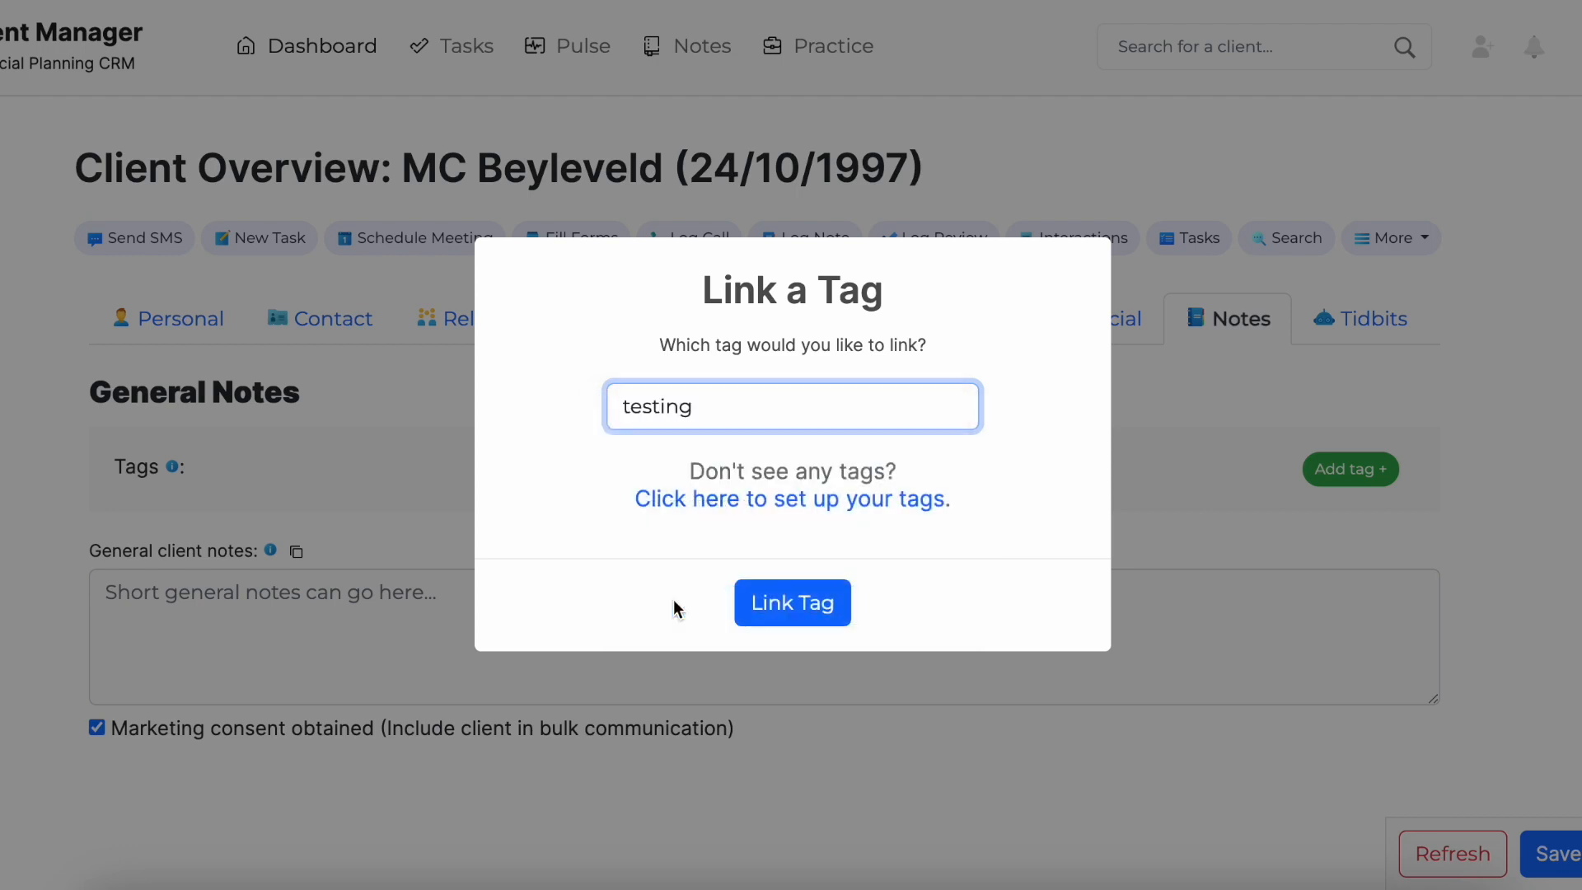
left_click(774, 614)
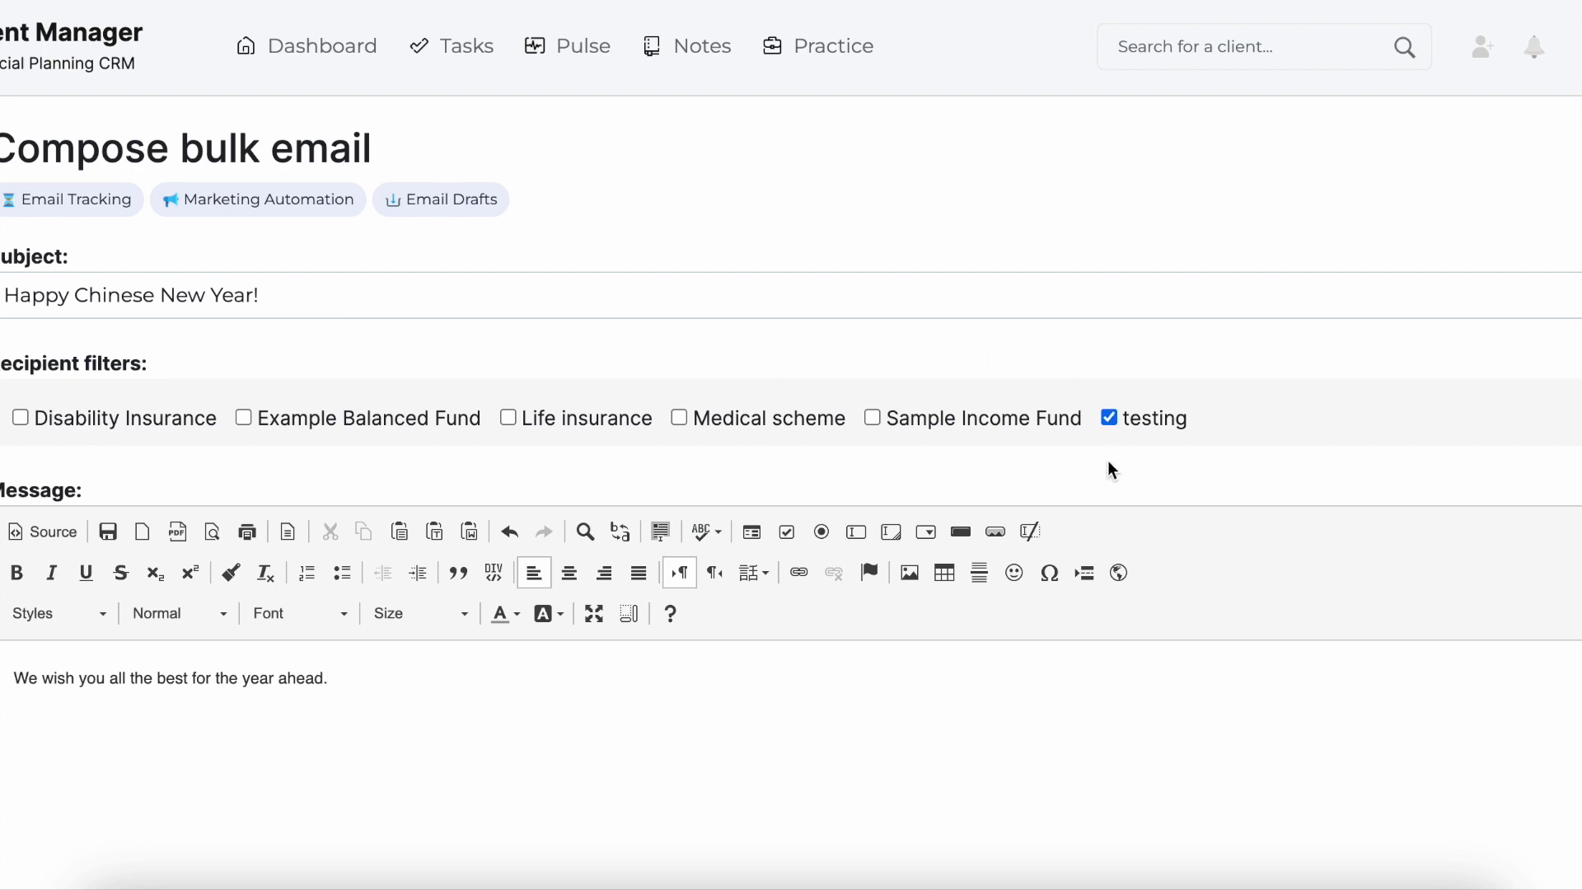
Switch to Imgur and upload the Chinese New Year paper-style poster JPG from the Downloads folder
scroll(1107, 460, "down", 3)
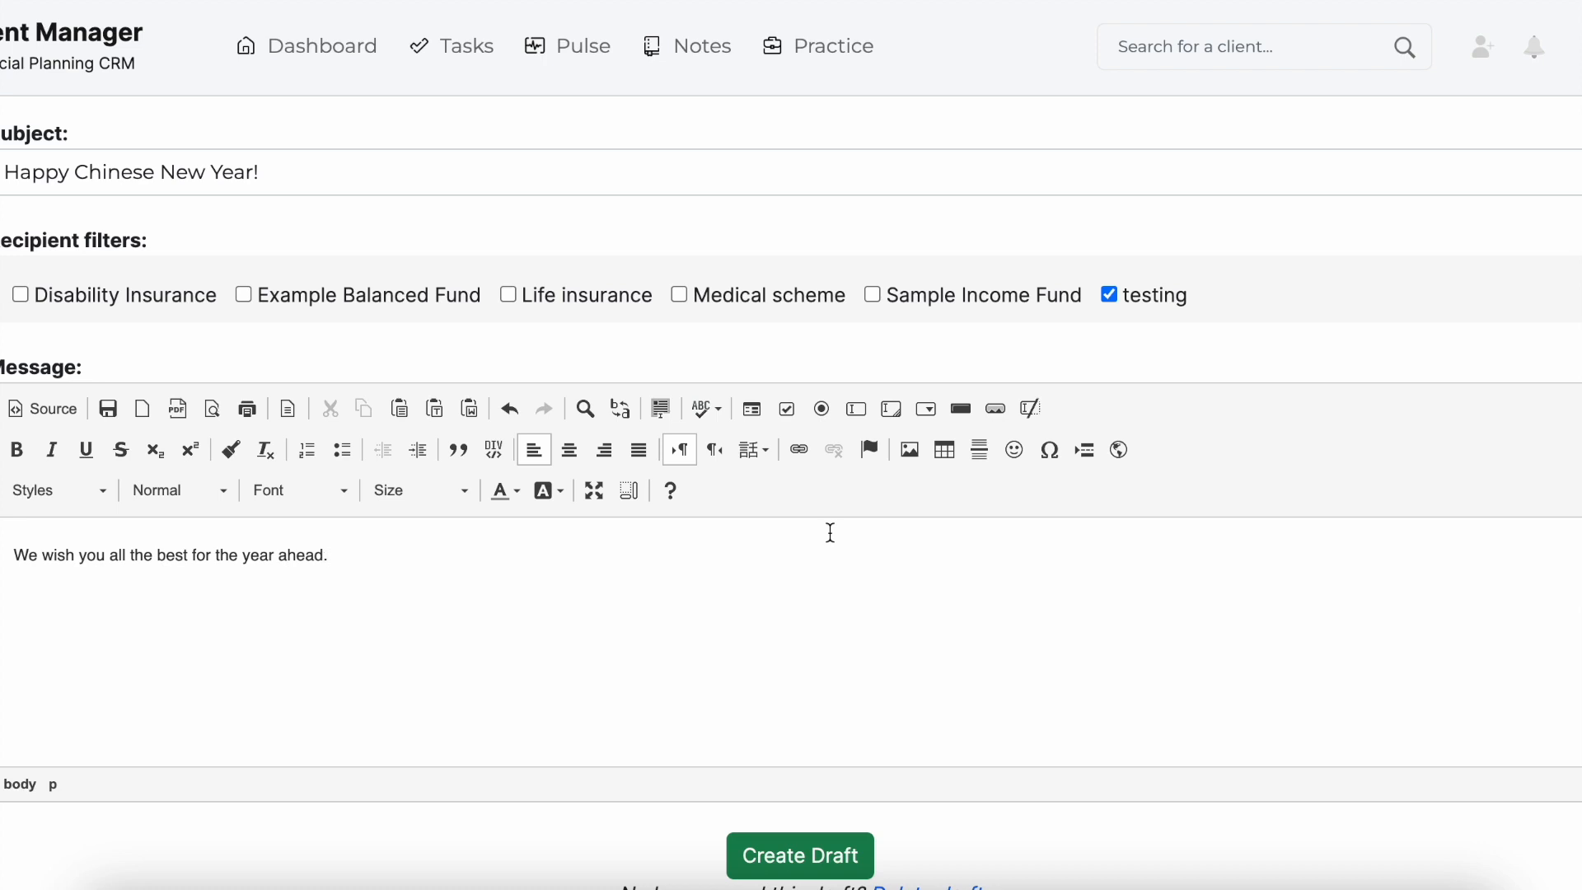
scroll(830, 533, "down", 3)
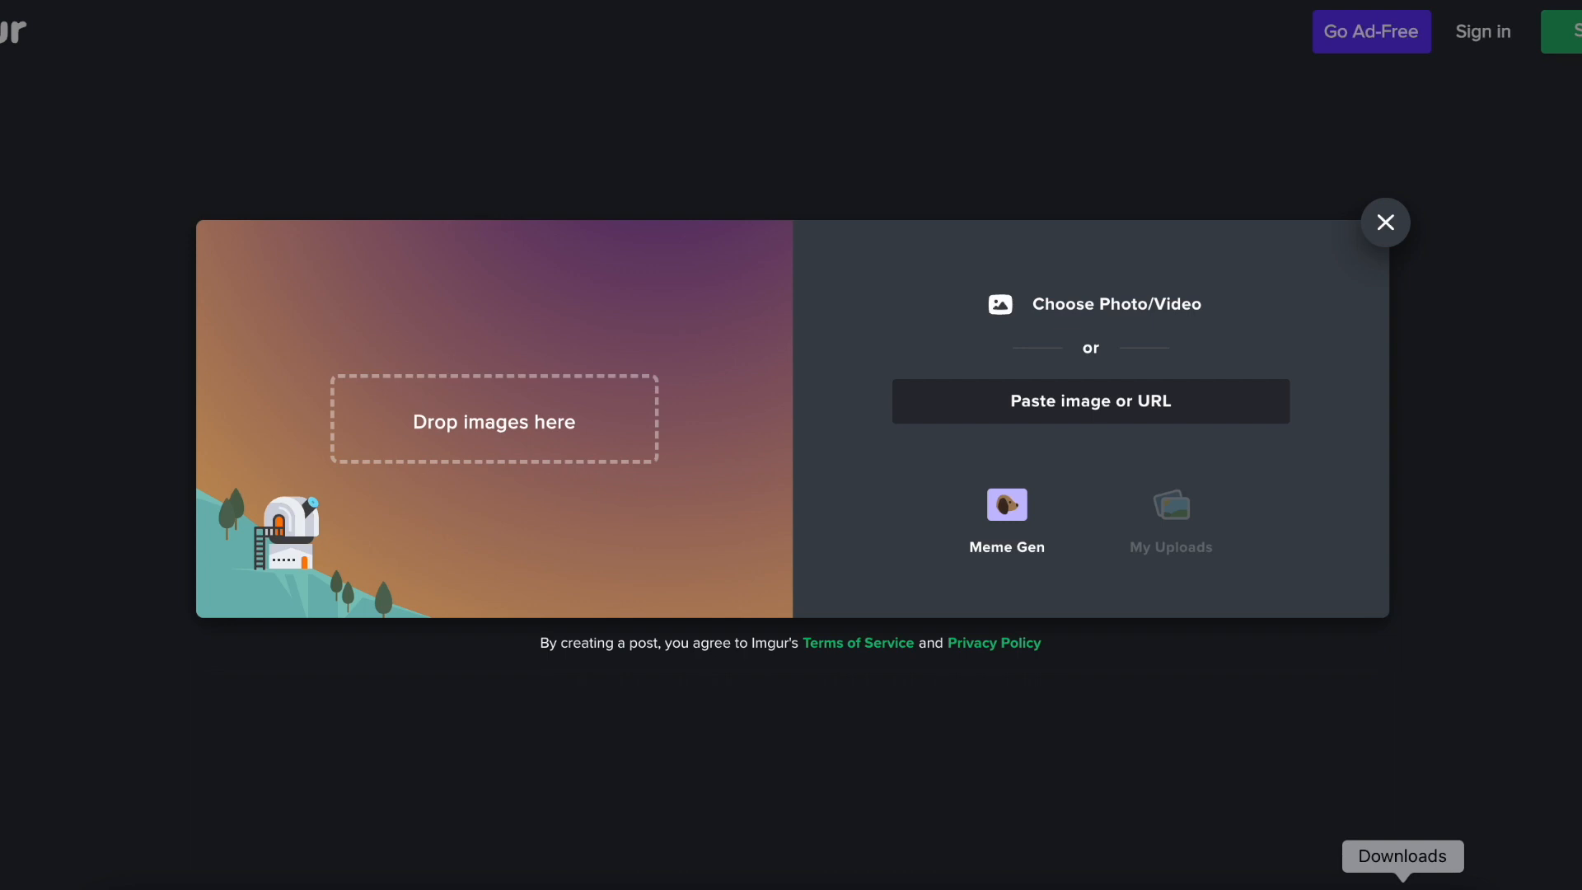
left_click(1403, 879)
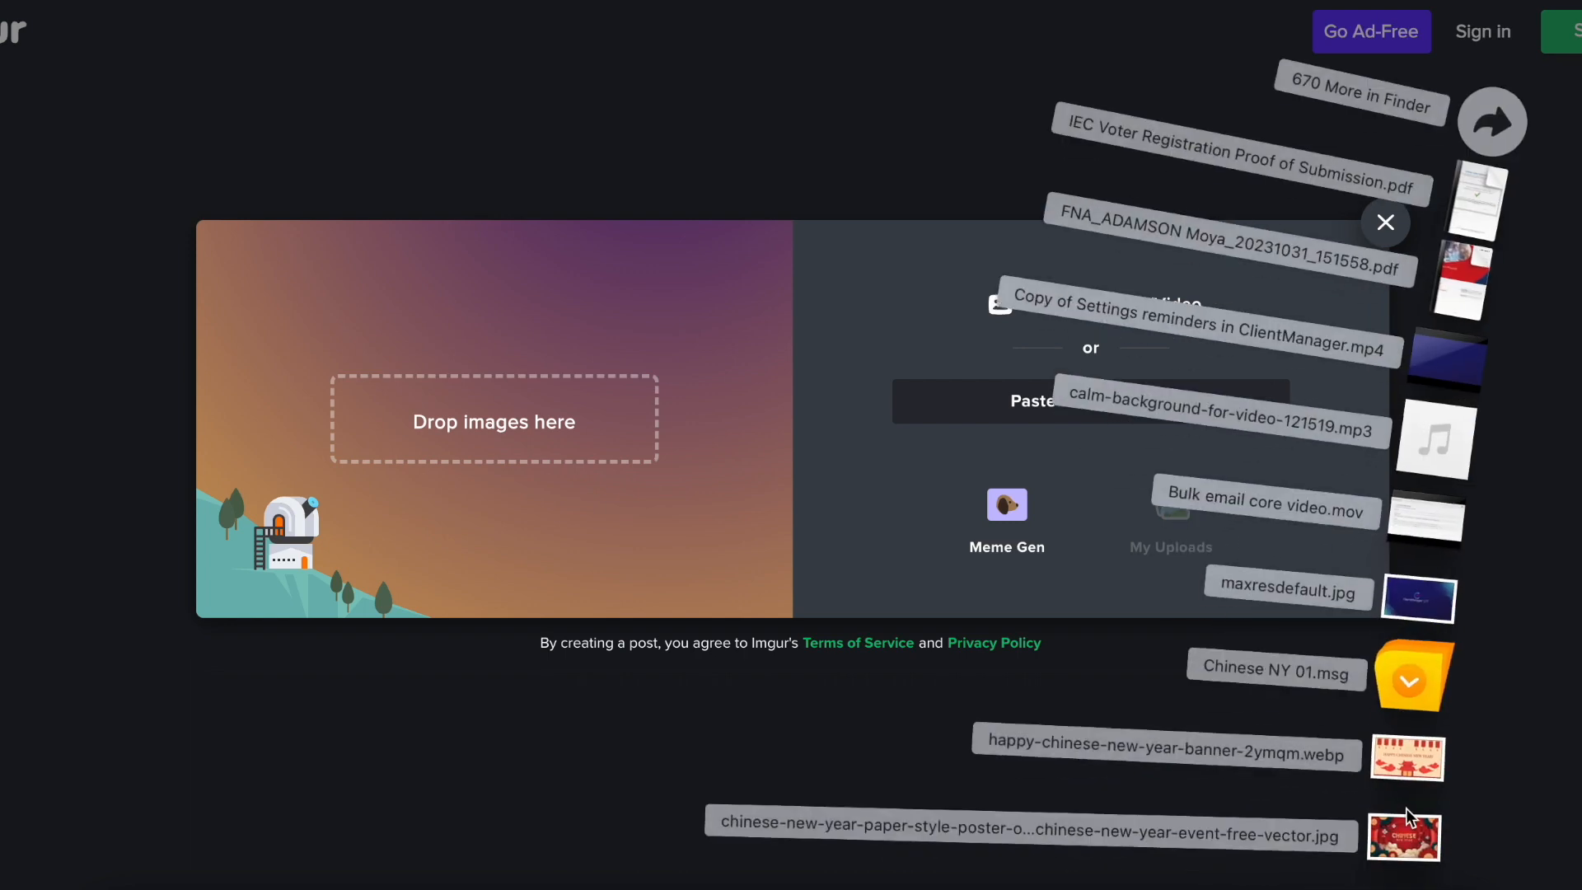
left_click_drag(1406, 837, 546, 458)
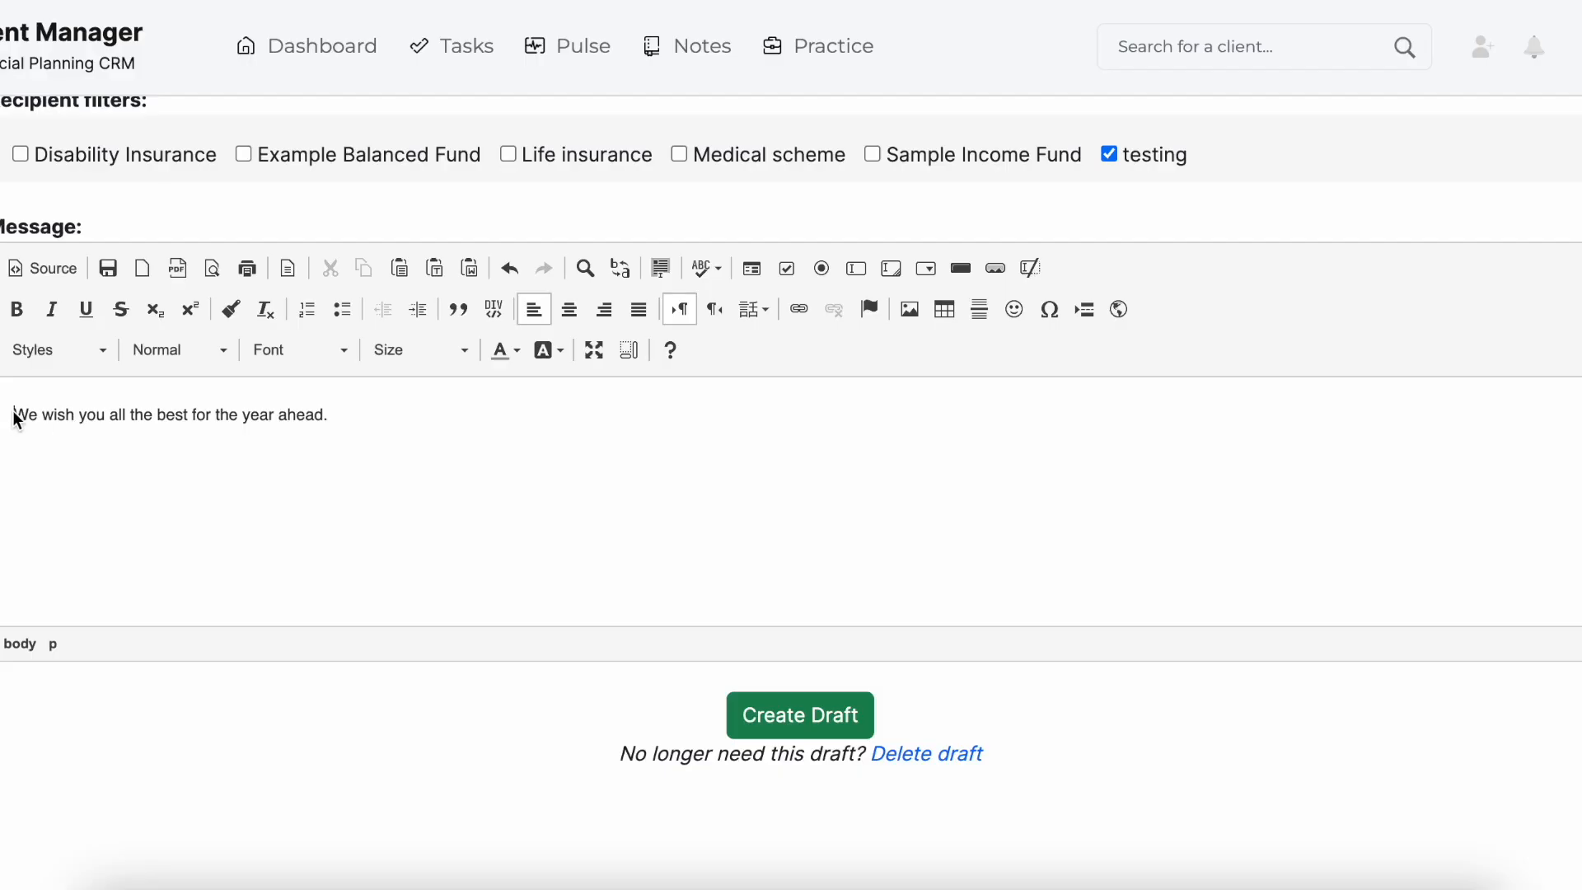
left_click(14, 416)
key("Return")
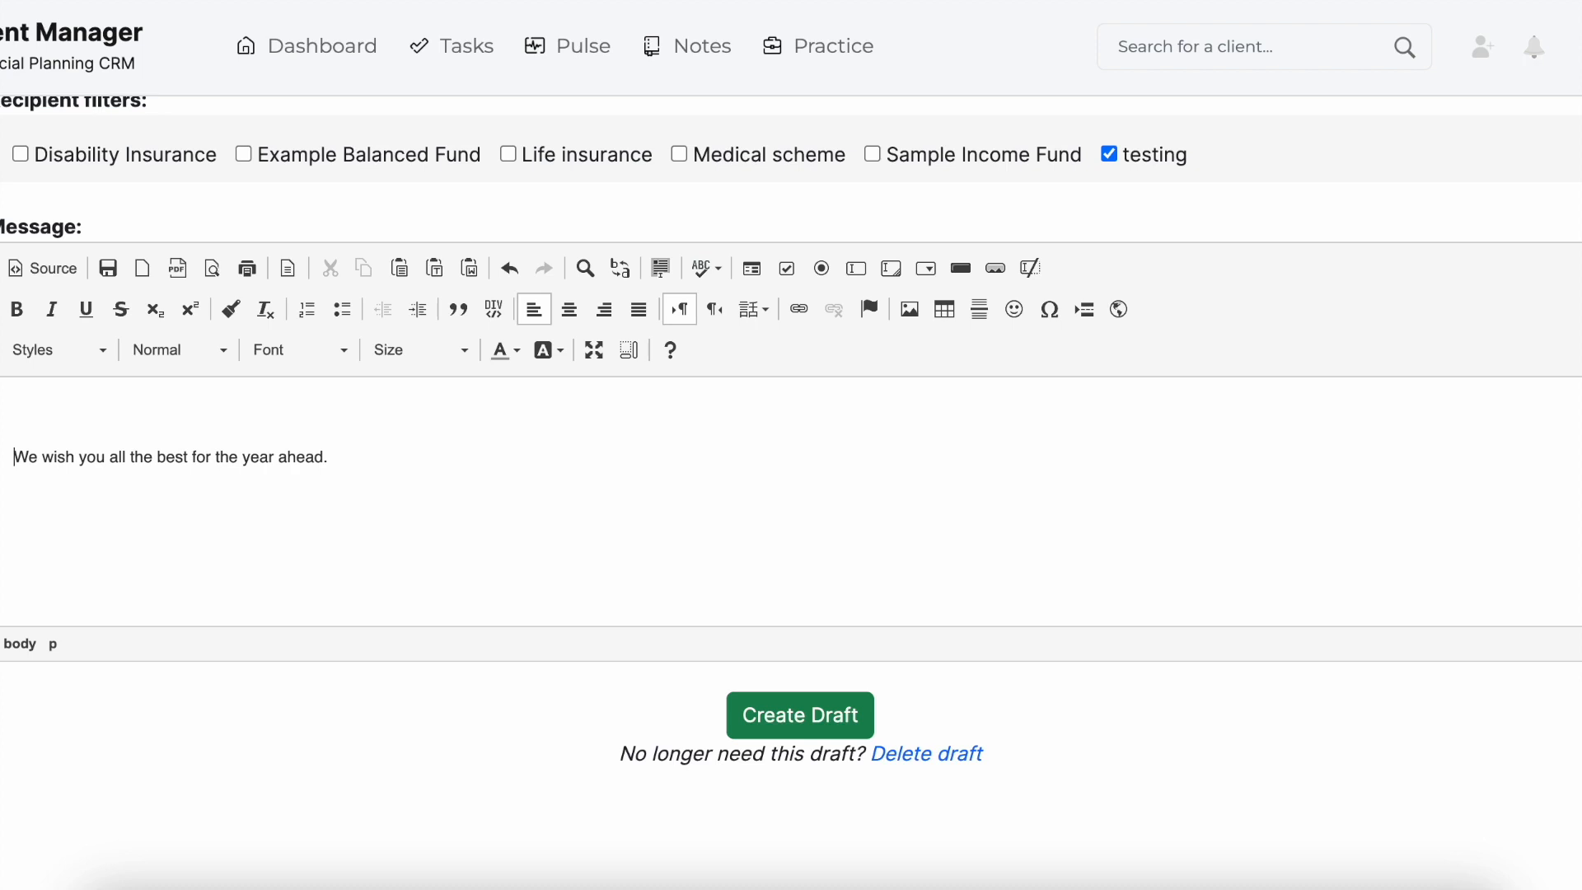
key("Up")
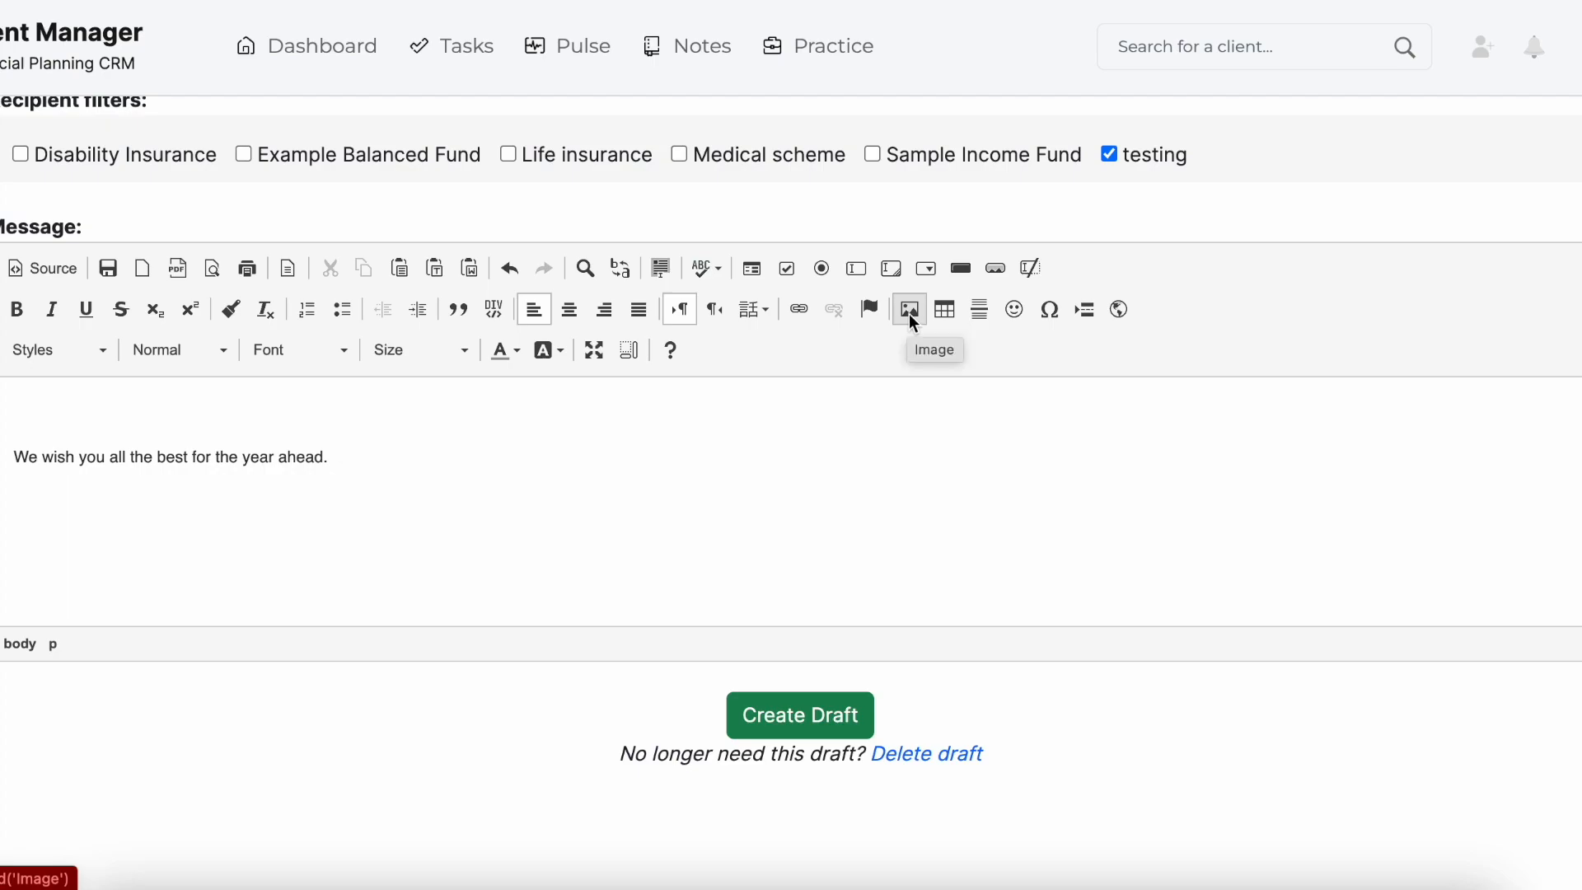
left_click(909, 316)
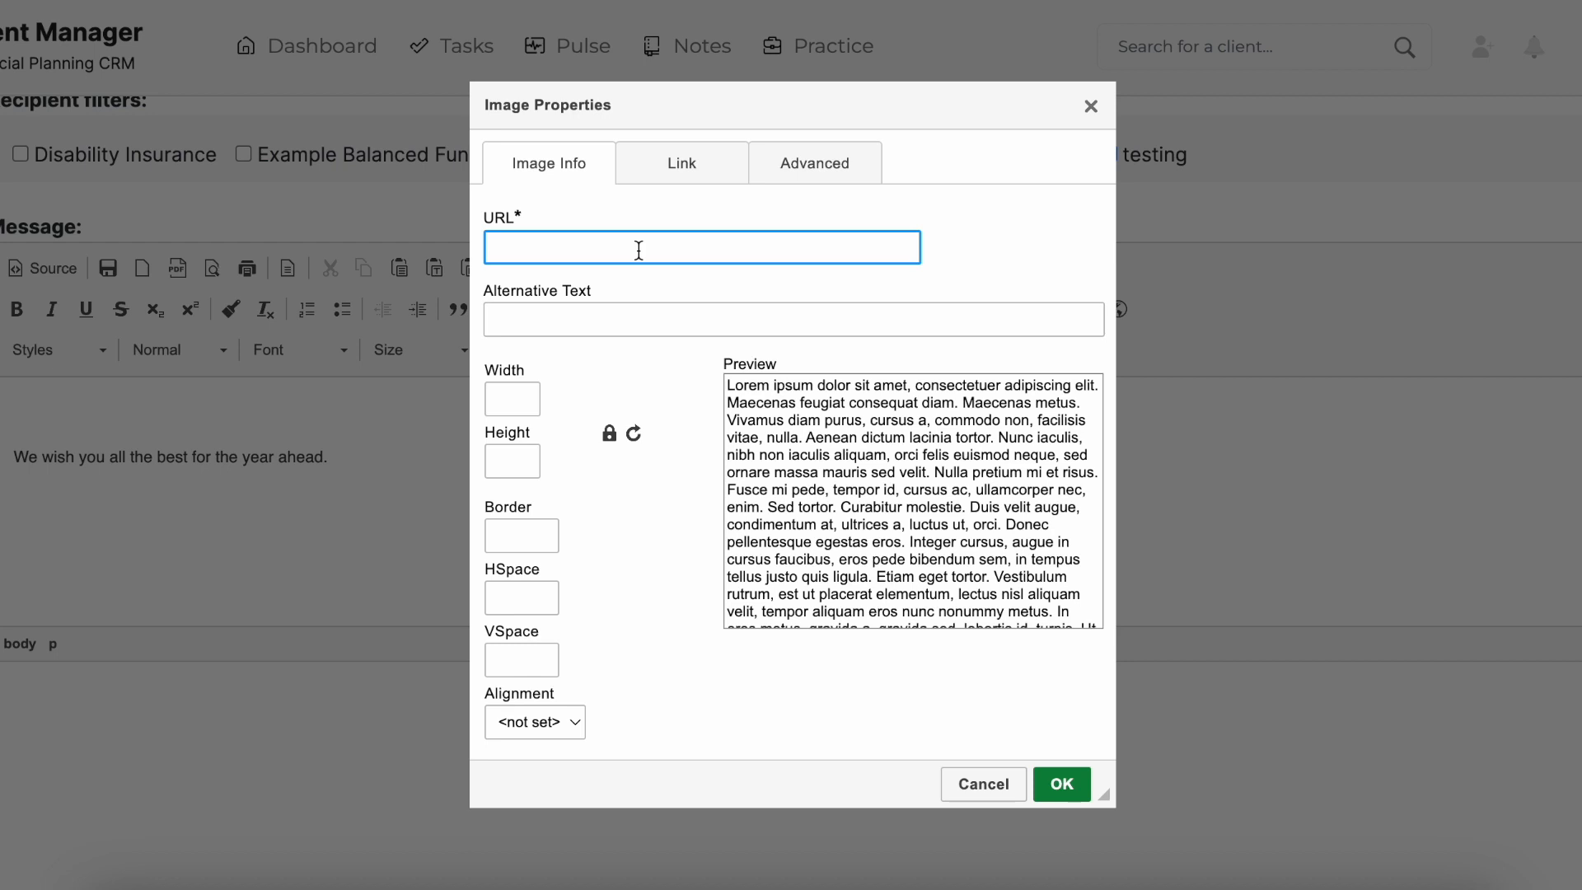
type("https://i.imgur.com/woEmGg6.jpg")
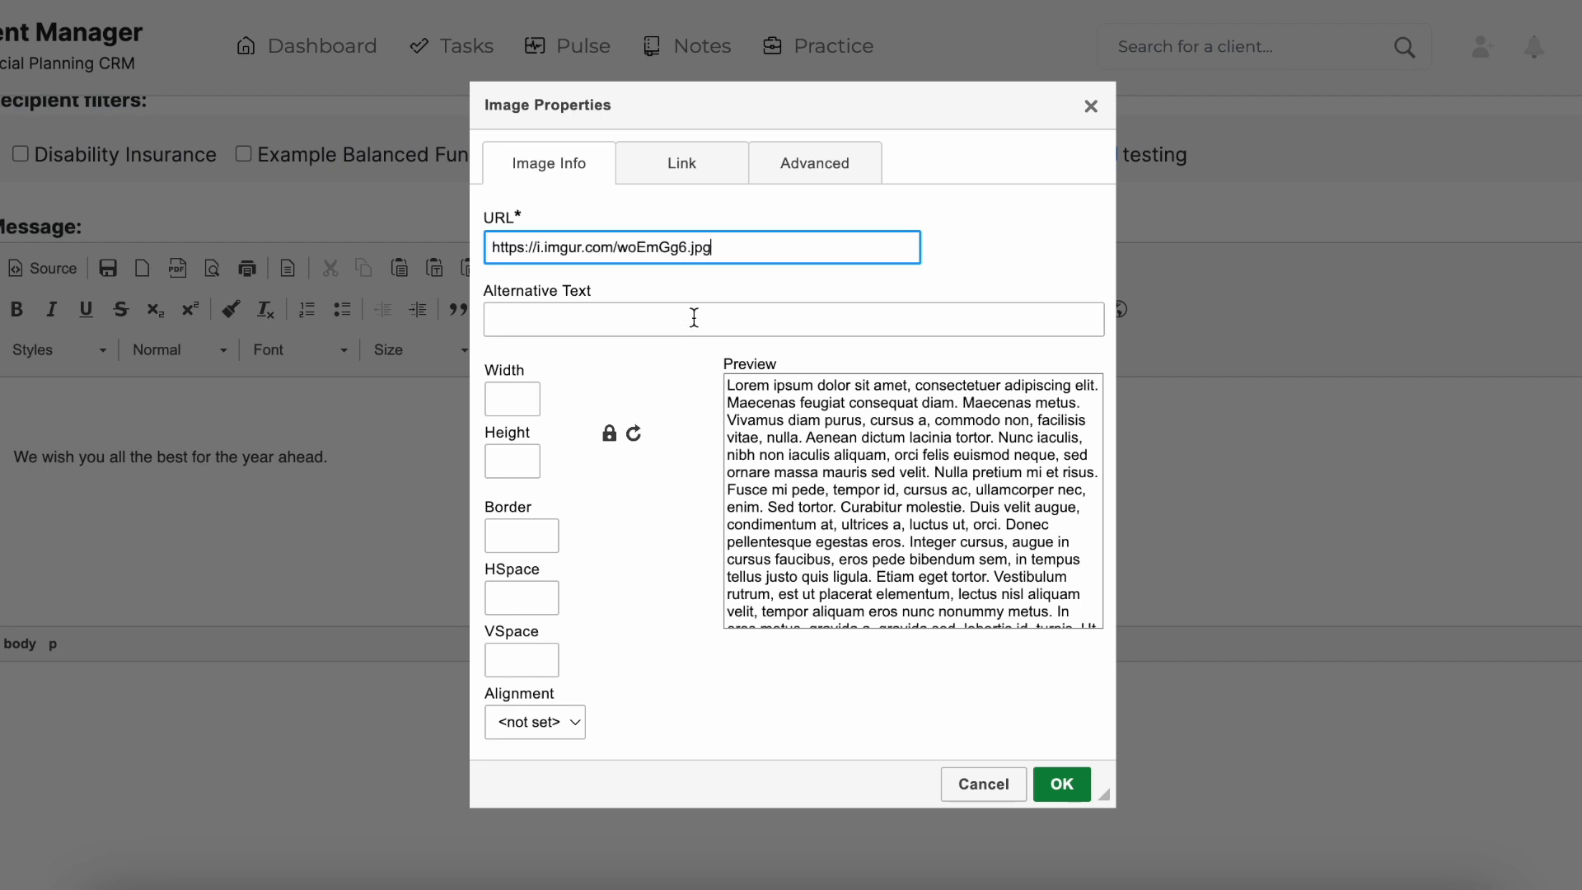
left_click(701, 323)
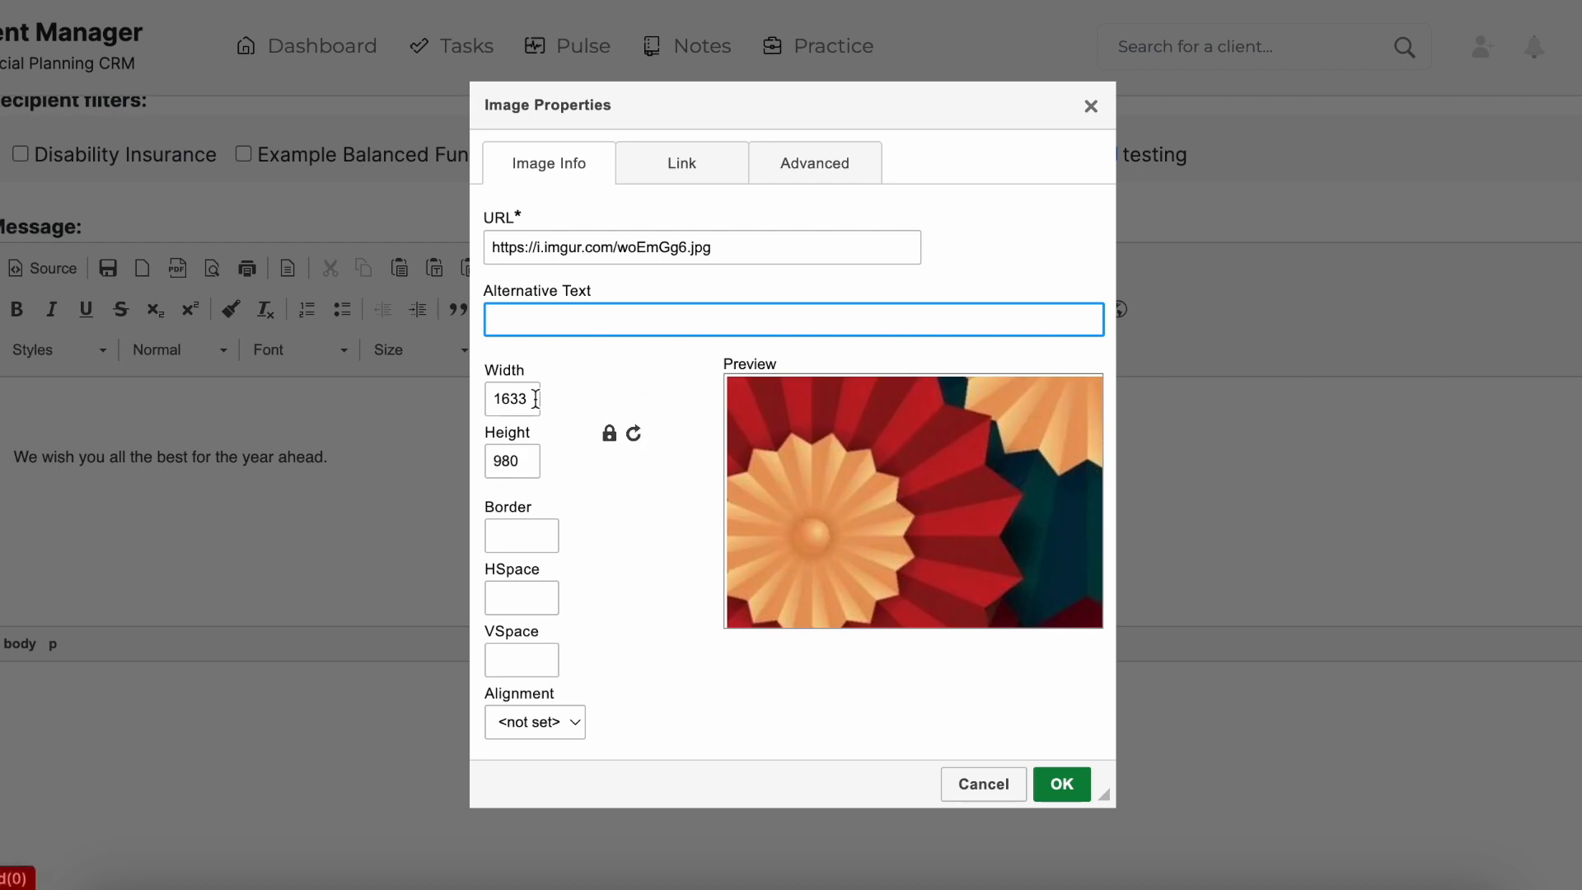
Set the image width to 400 with proportions kept and insert the image into the message
left_click_drag(537, 401, 463, 399)
type("600")
left_click_drag(521, 401, 424, 398)
type("400")
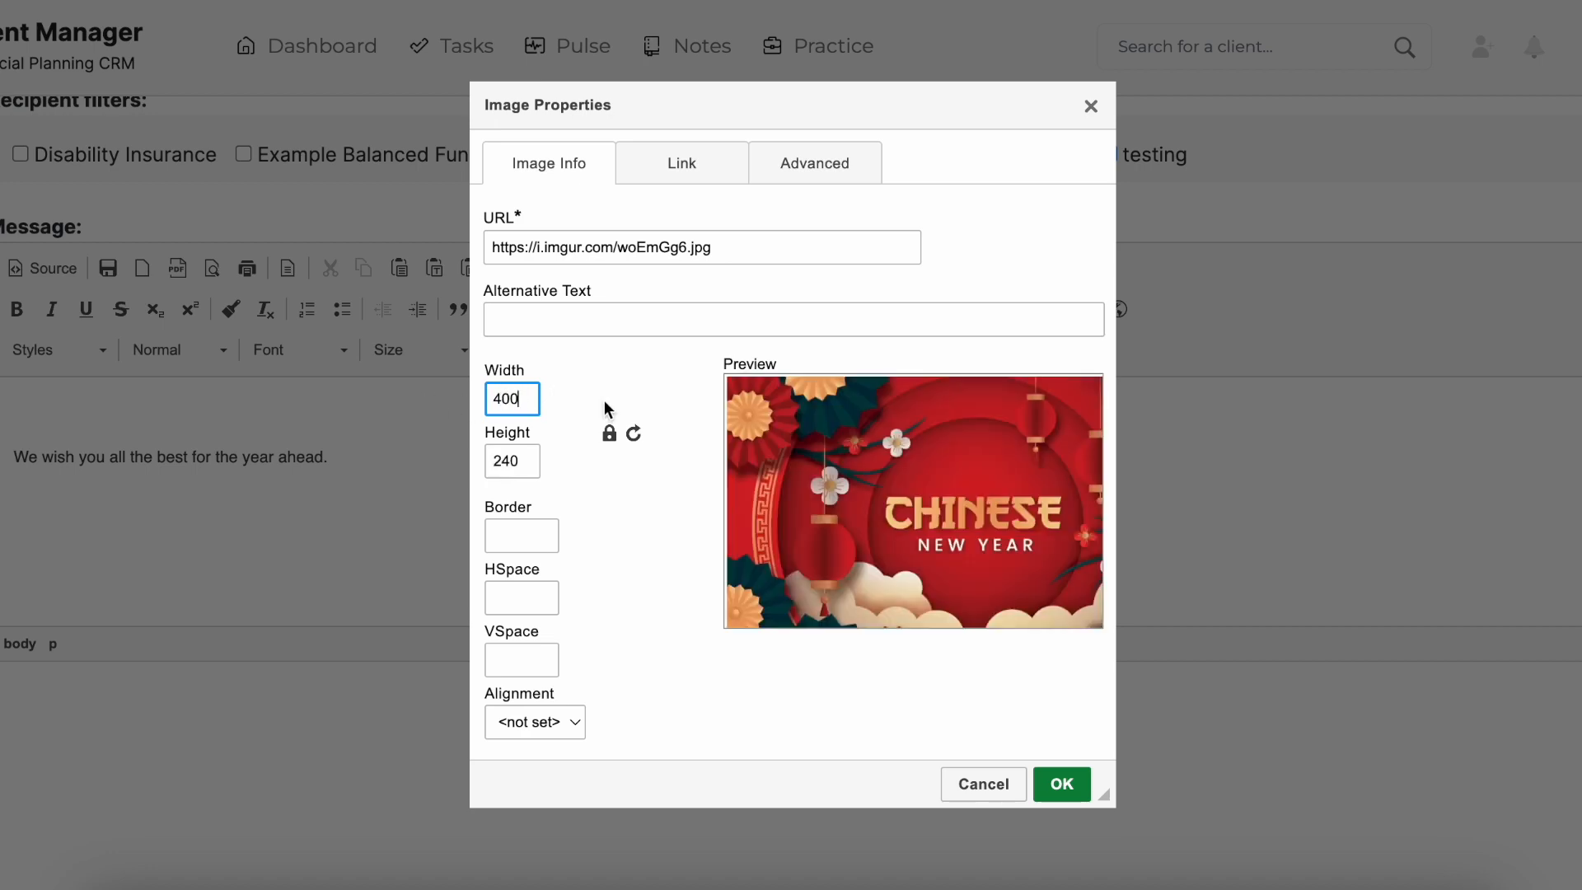
left_click(1062, 784)
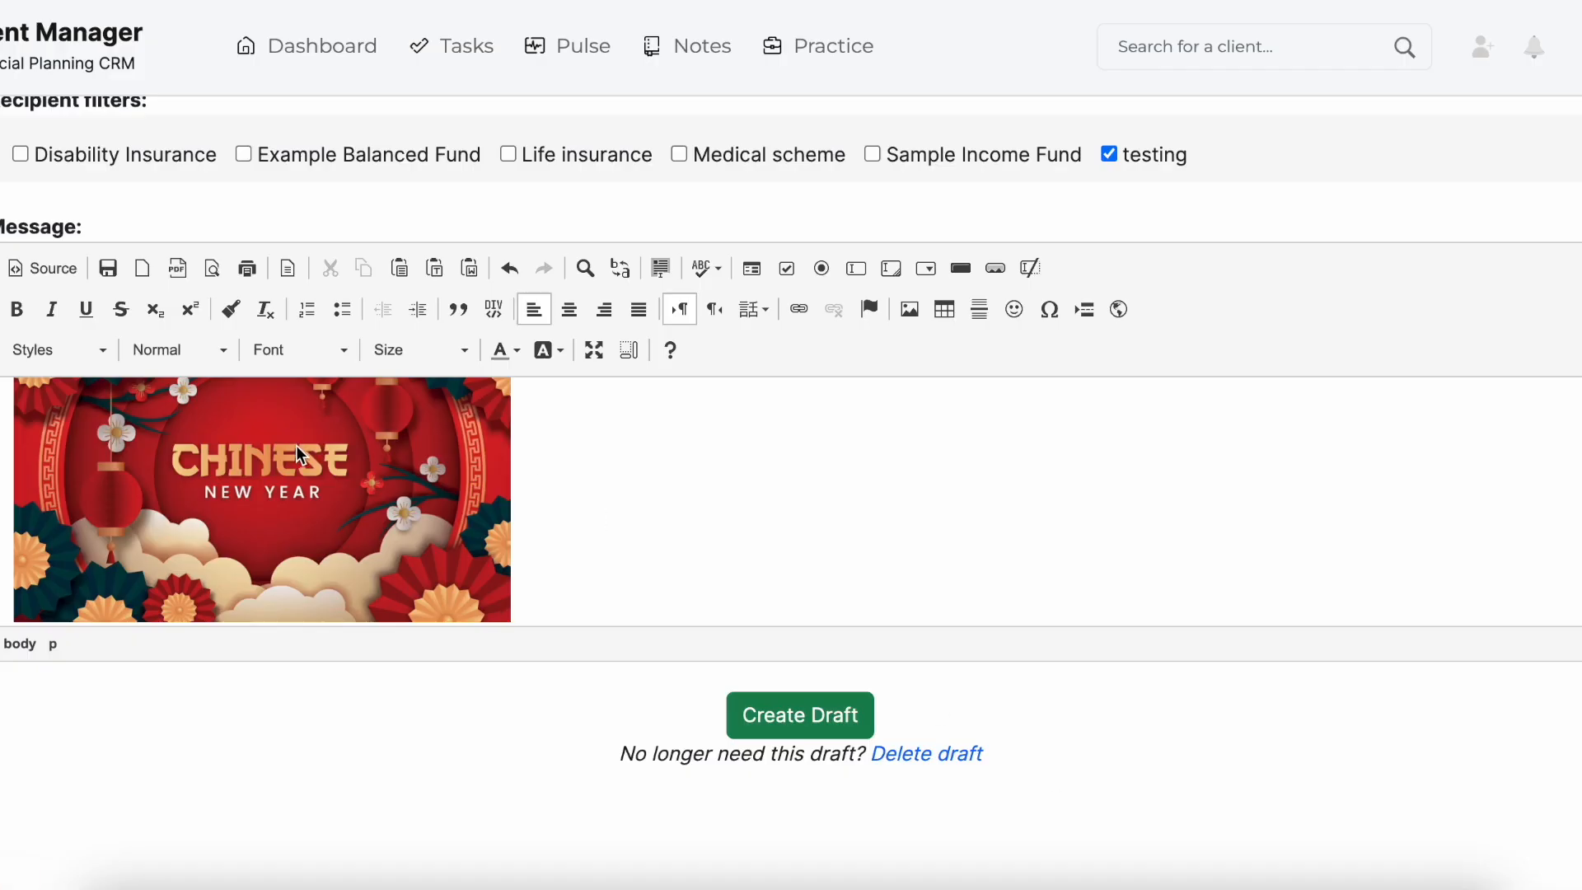
Enlarge the Chinese New Year image in the message to a width of 800, keeping its proportions
scroll(295, 445, "up", 1)
scroll(295, 445, "down", 3)
scroll(295, 445, "up", 3)
scroll(295, 445, "up", 1)
left_click(342, 457)
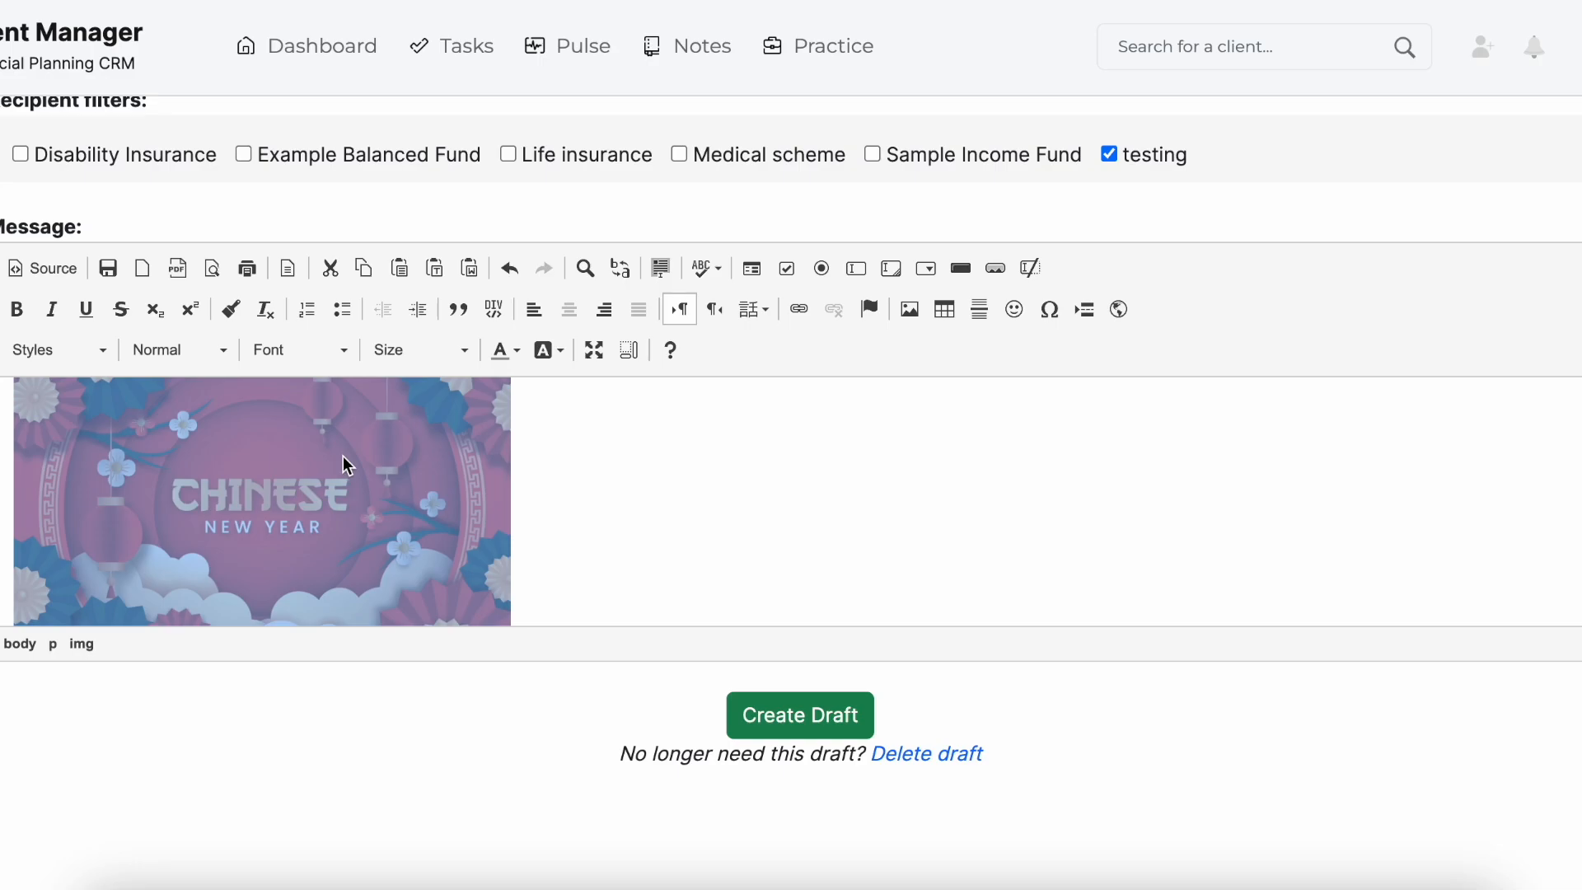
double_click(343, 458)
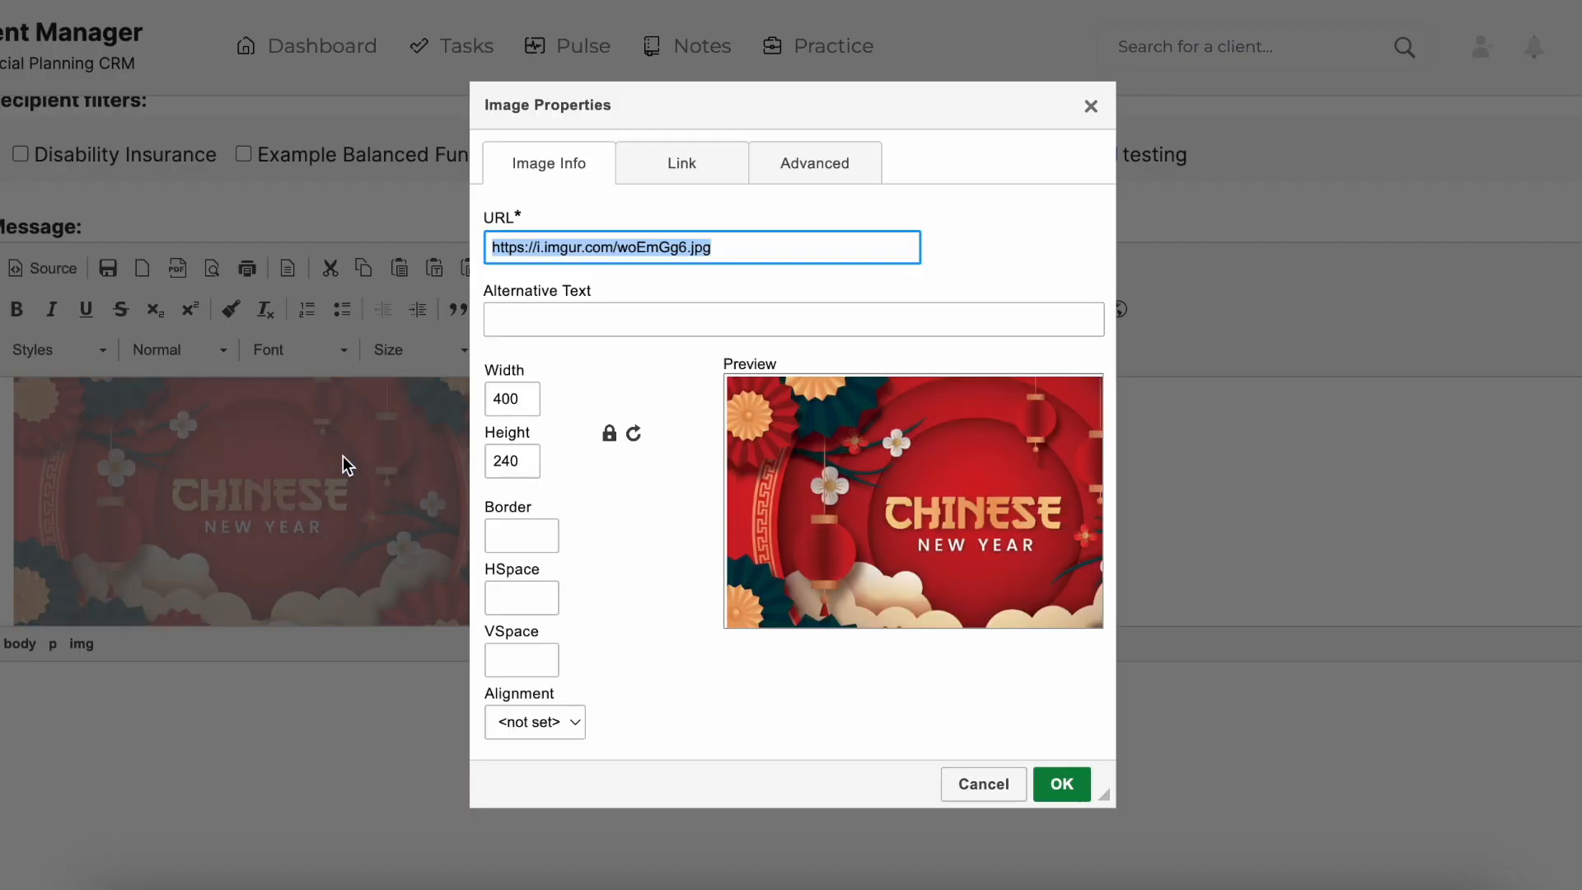
double_click(534, 404)
type("800")
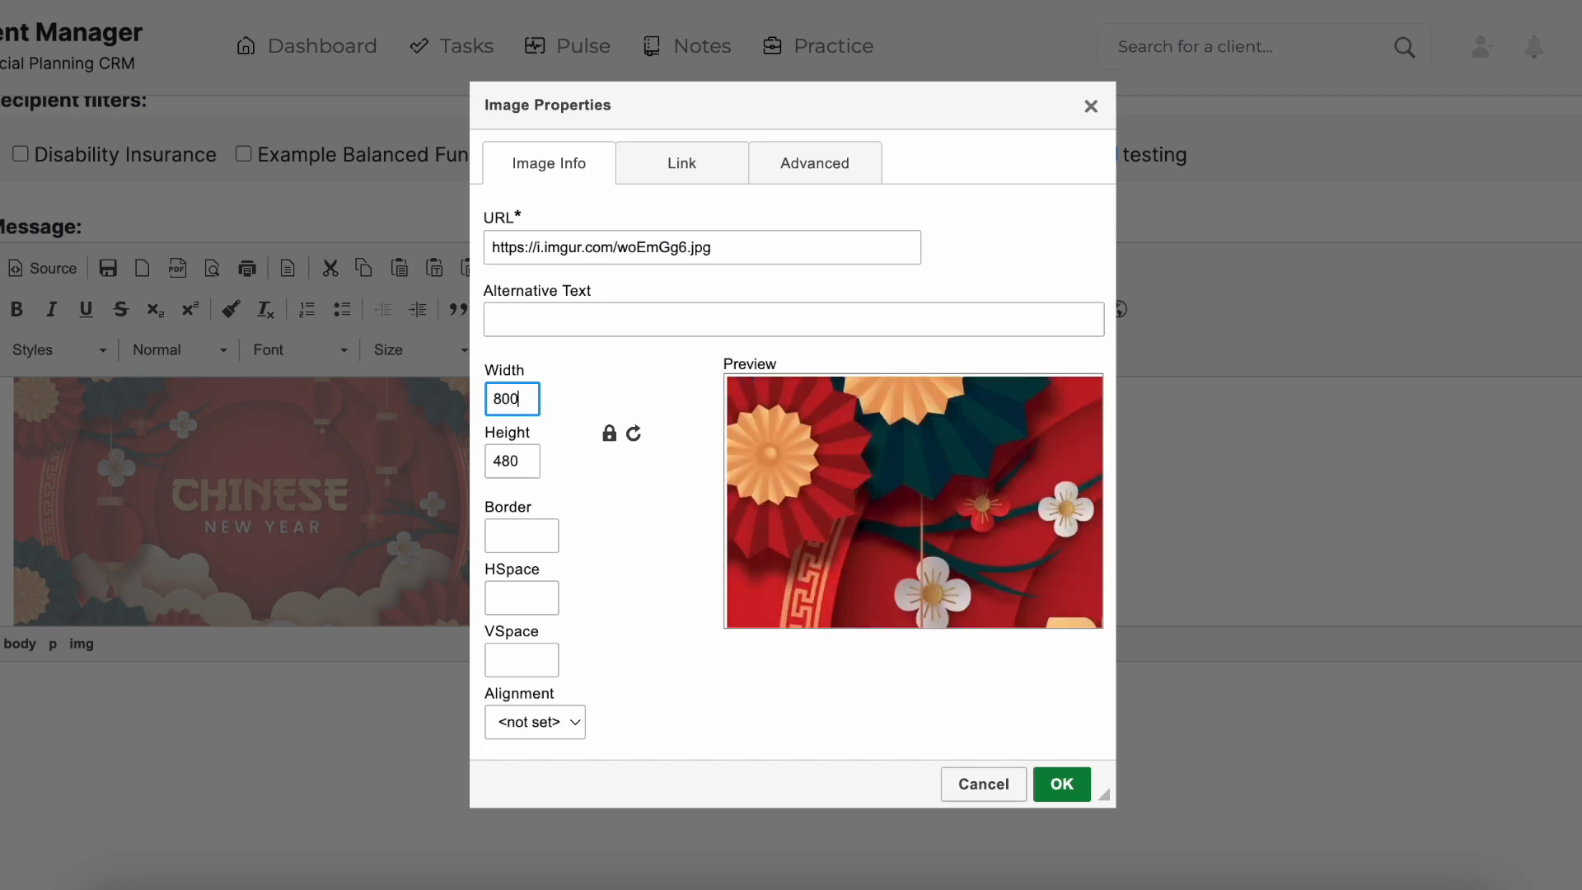
left_click(1064, 793)
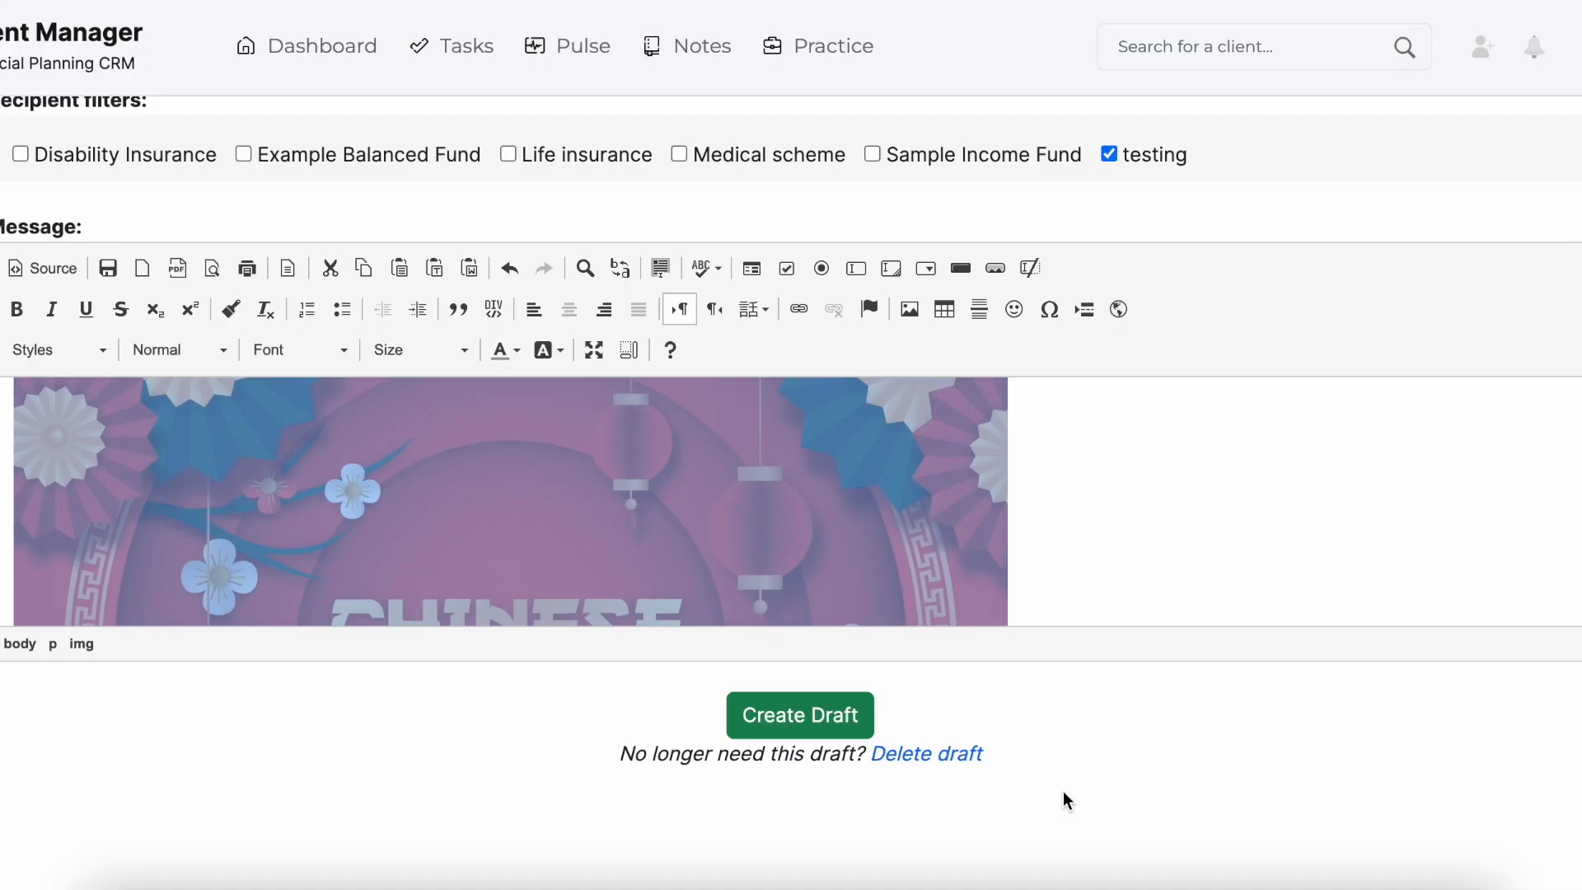
left_click(1279, 502)
Check the full message in the maximized editor and create the email draft
scroll(1450, 689, "down", 1)
scroll(1450, 689, "down", 2)
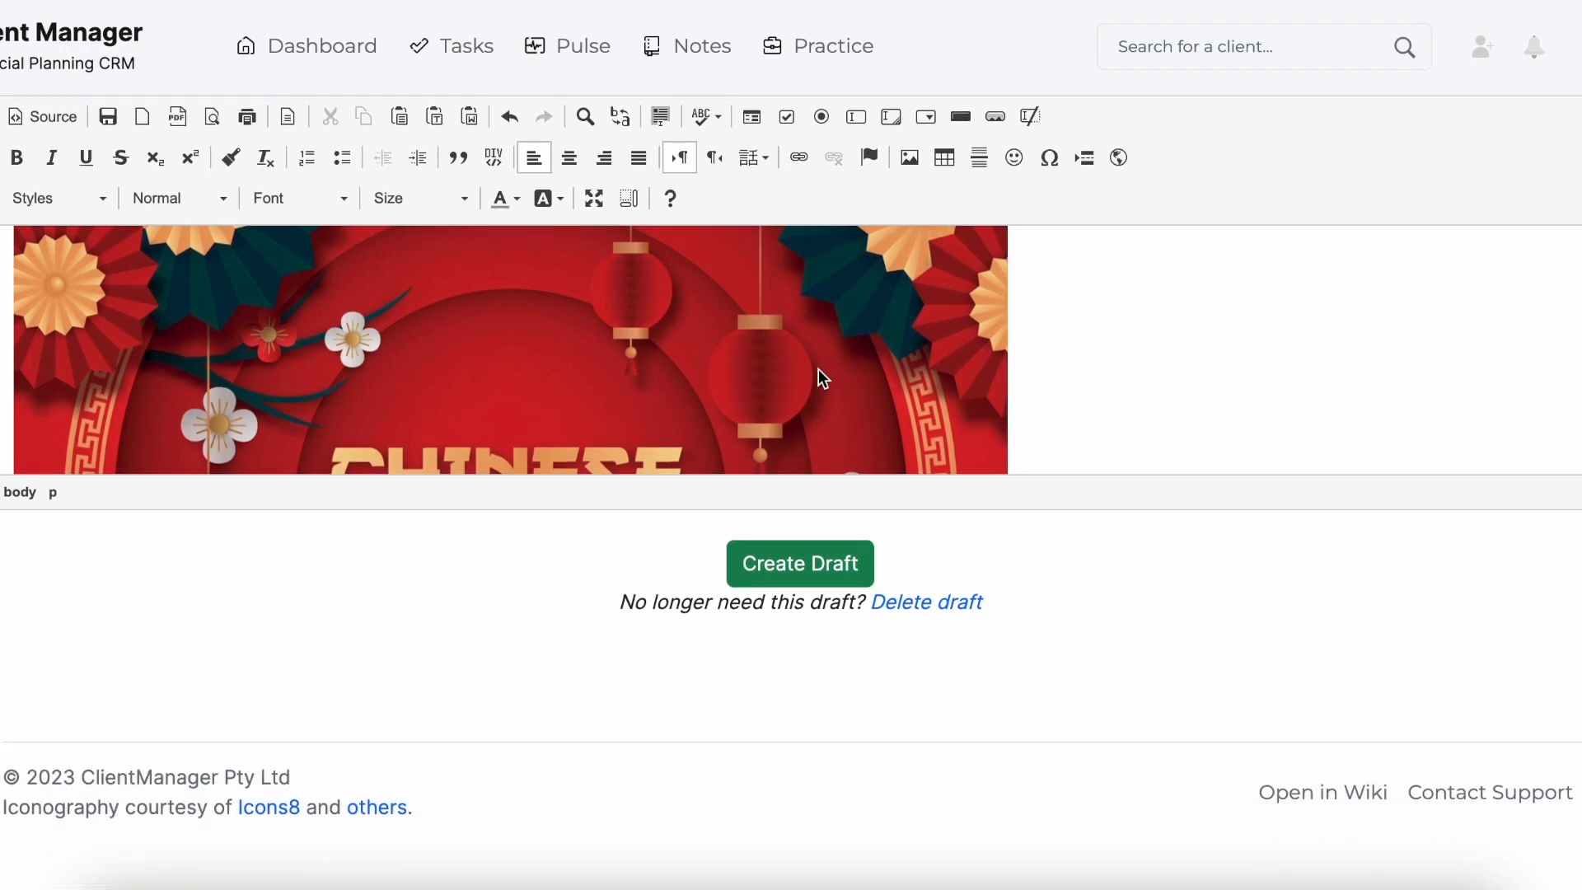
left_click(592, 199)
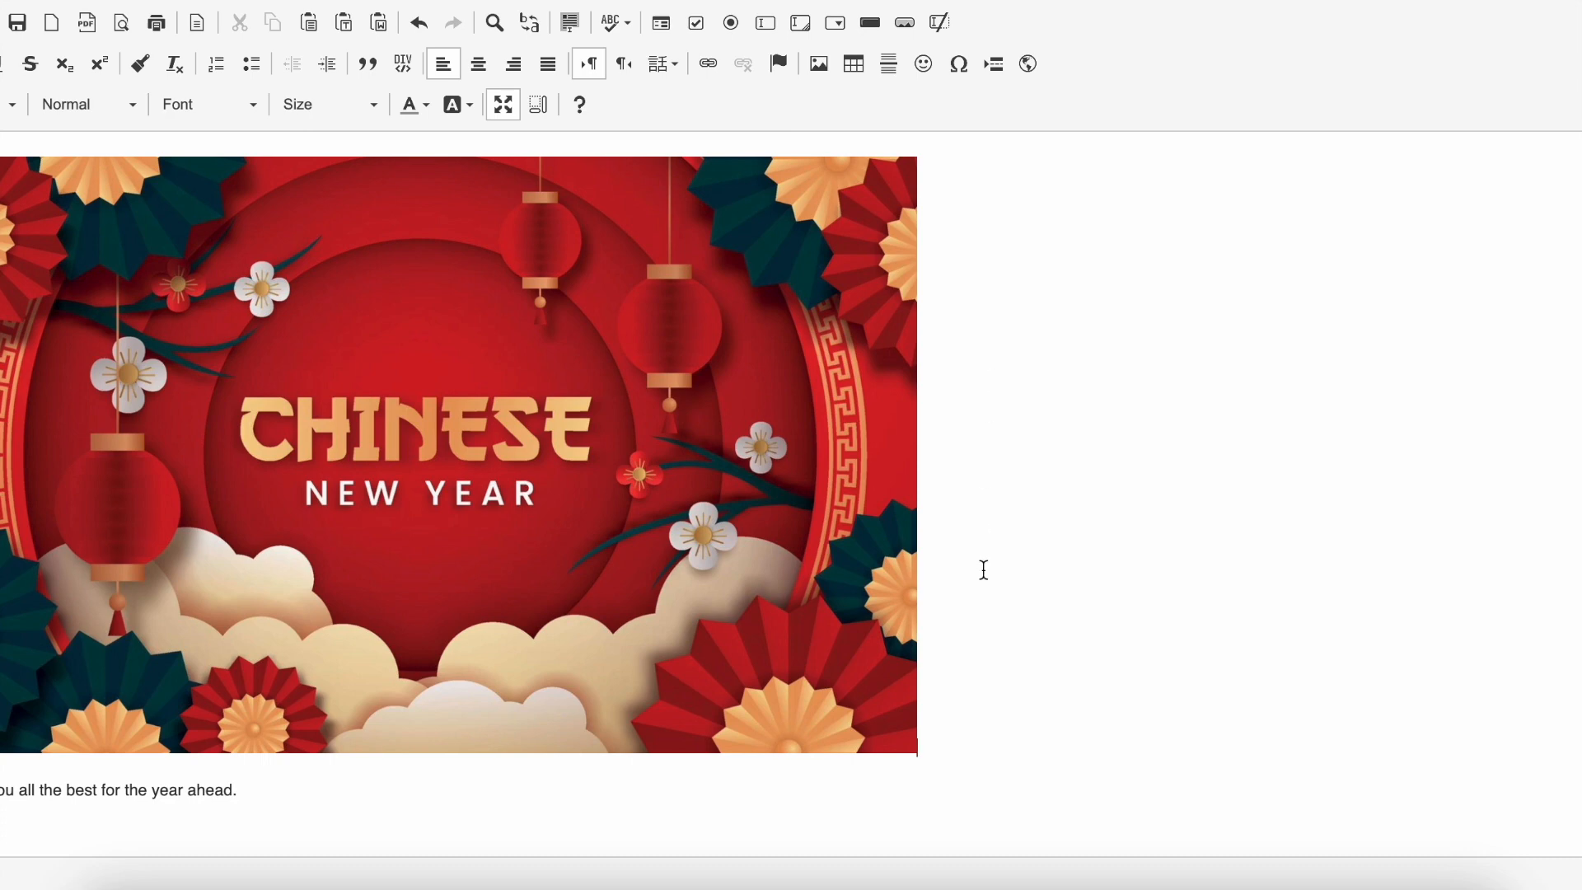
left_click(503, 104)
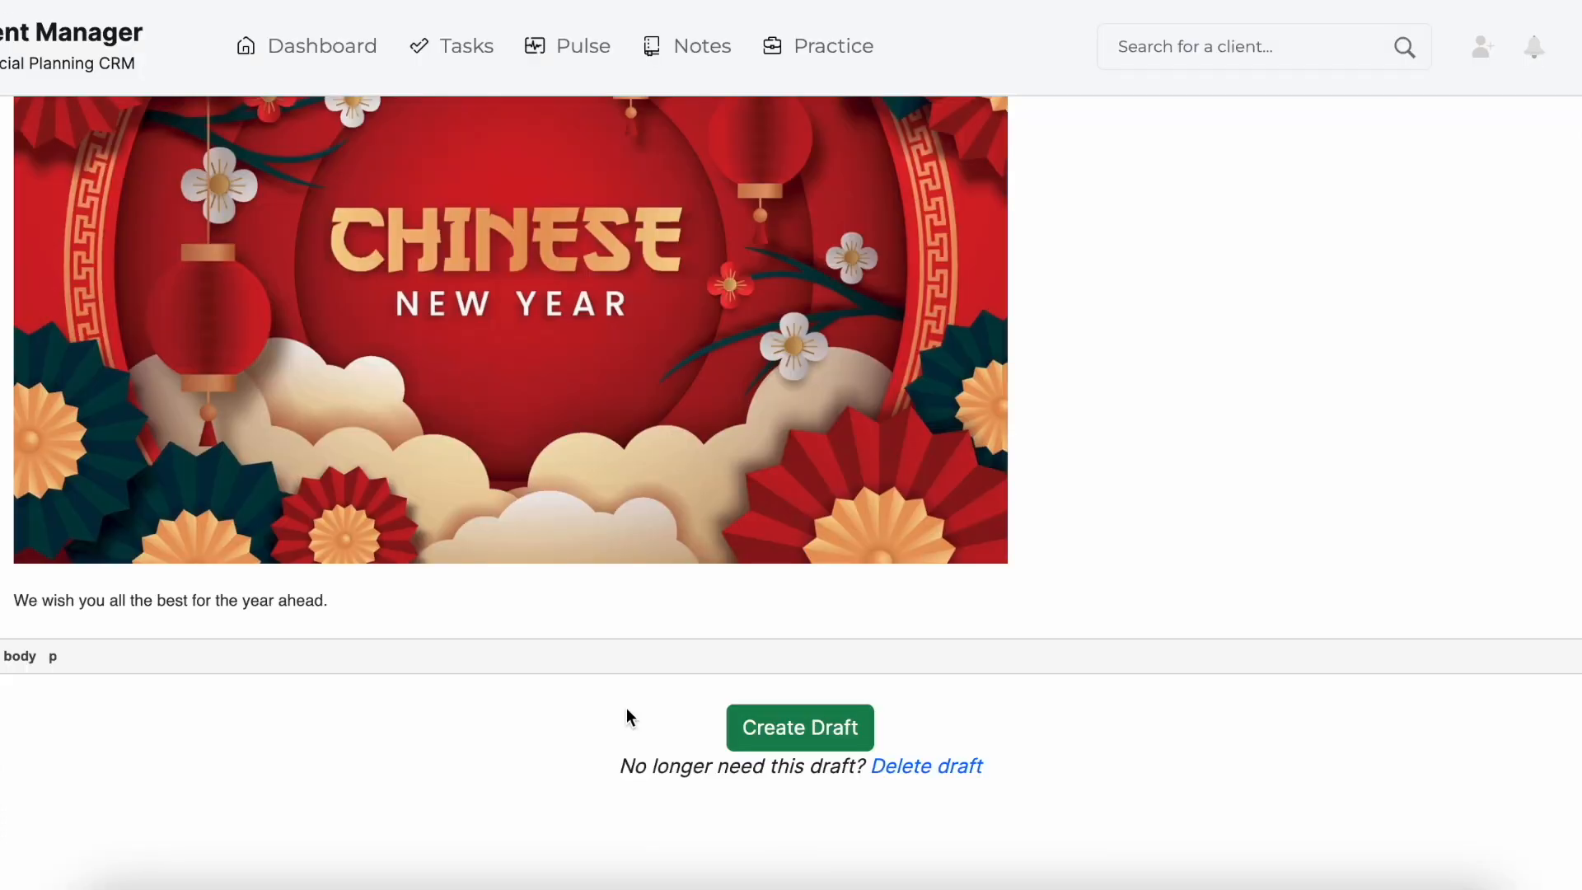
left_click(813, 741)
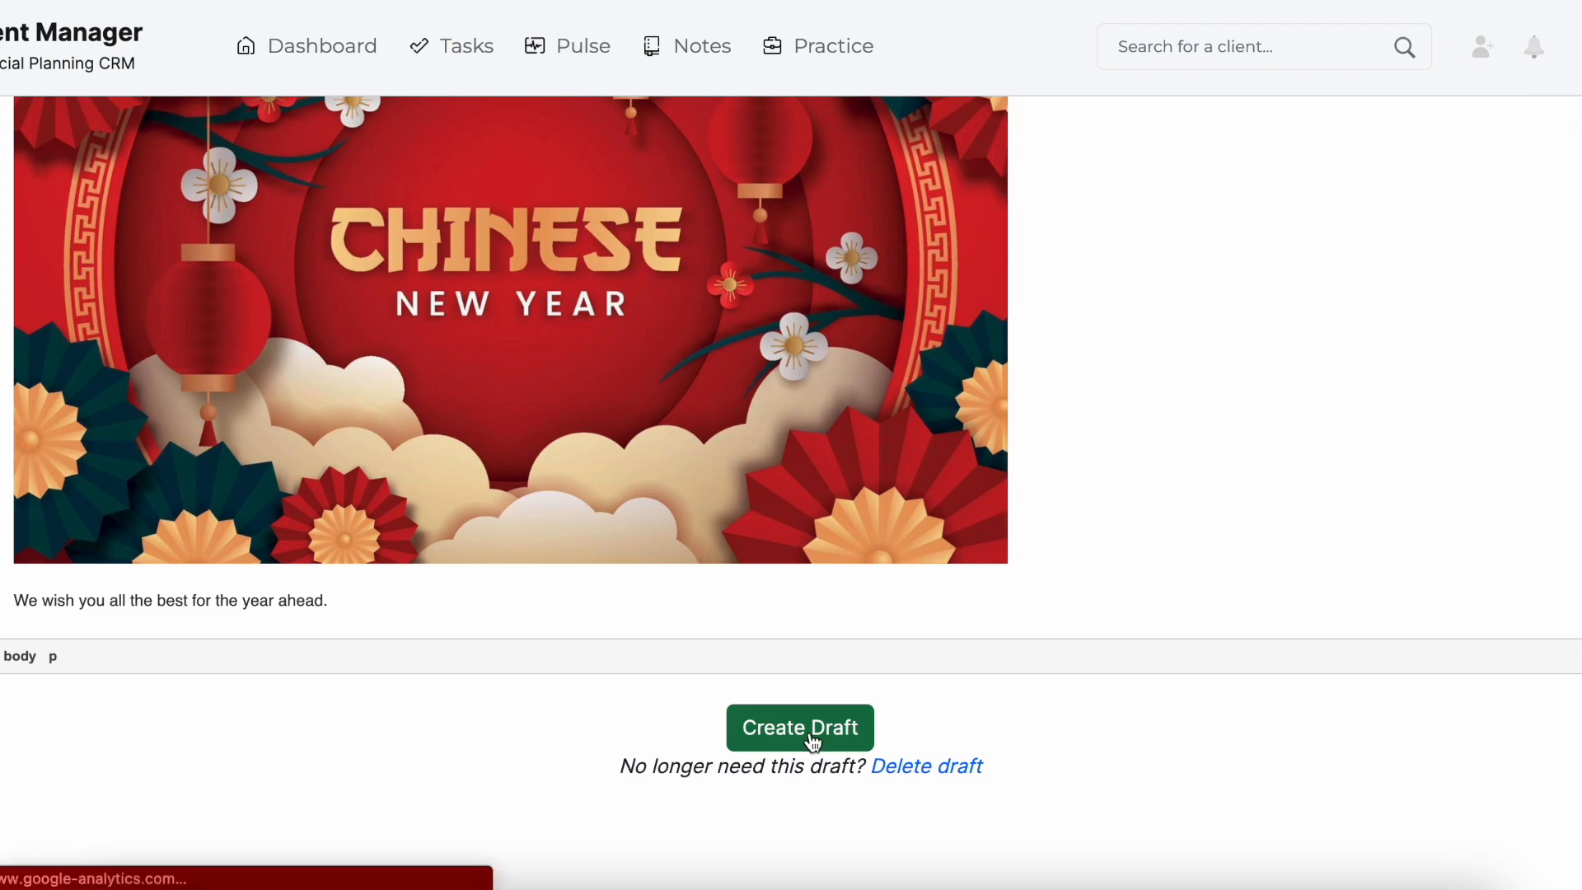
Review the draft's full-size message, its recipient list and the option to keep the draft as a template
scroll(1089, 375, "down", 2)
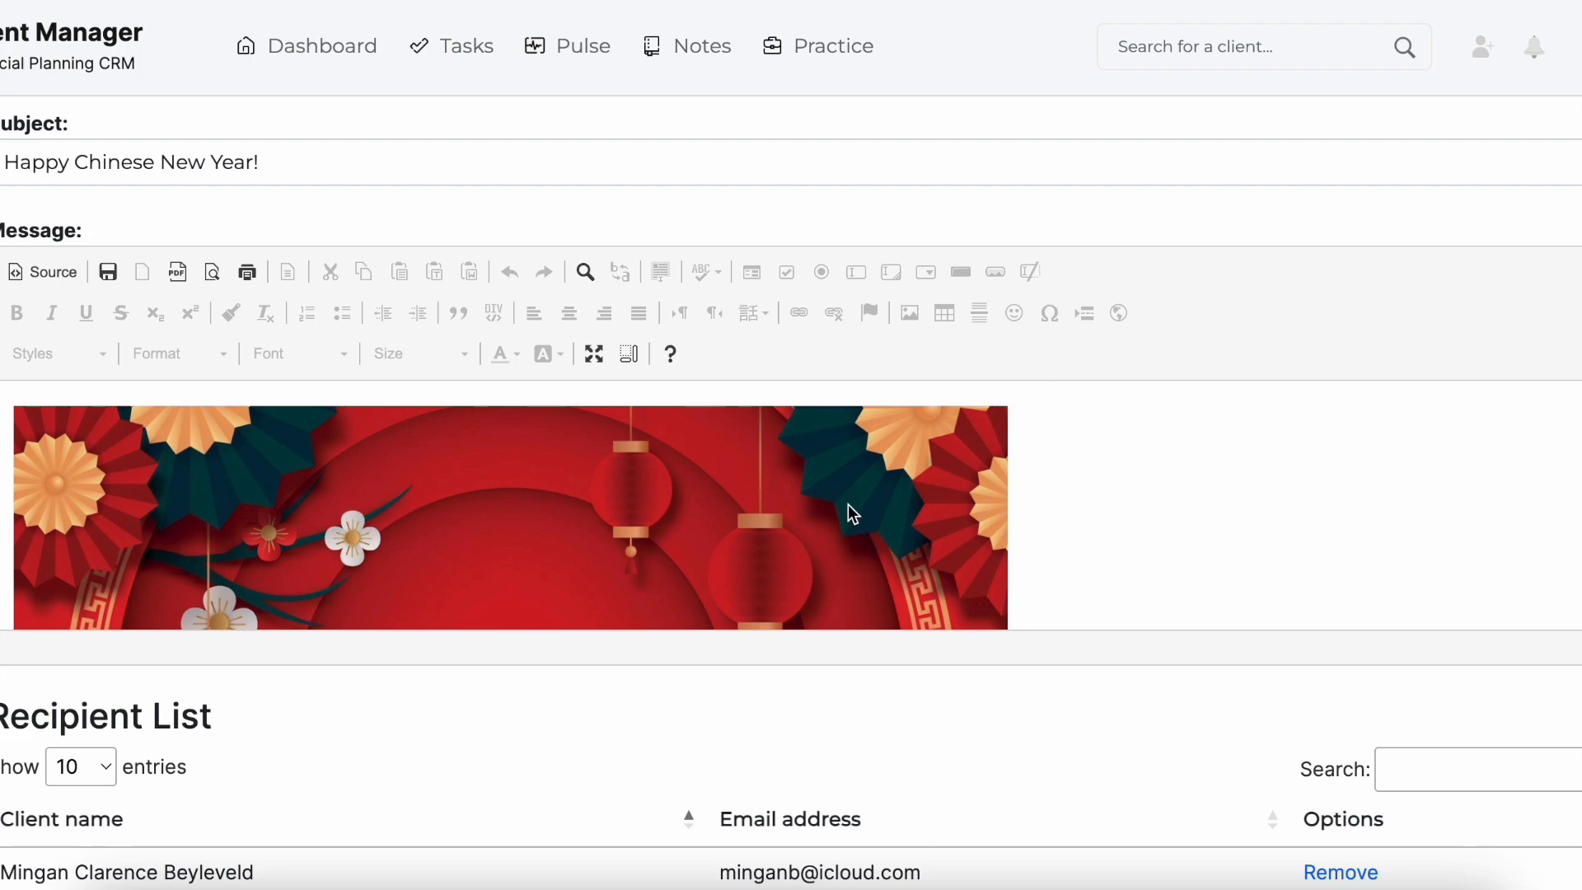
left_click(594, 356)
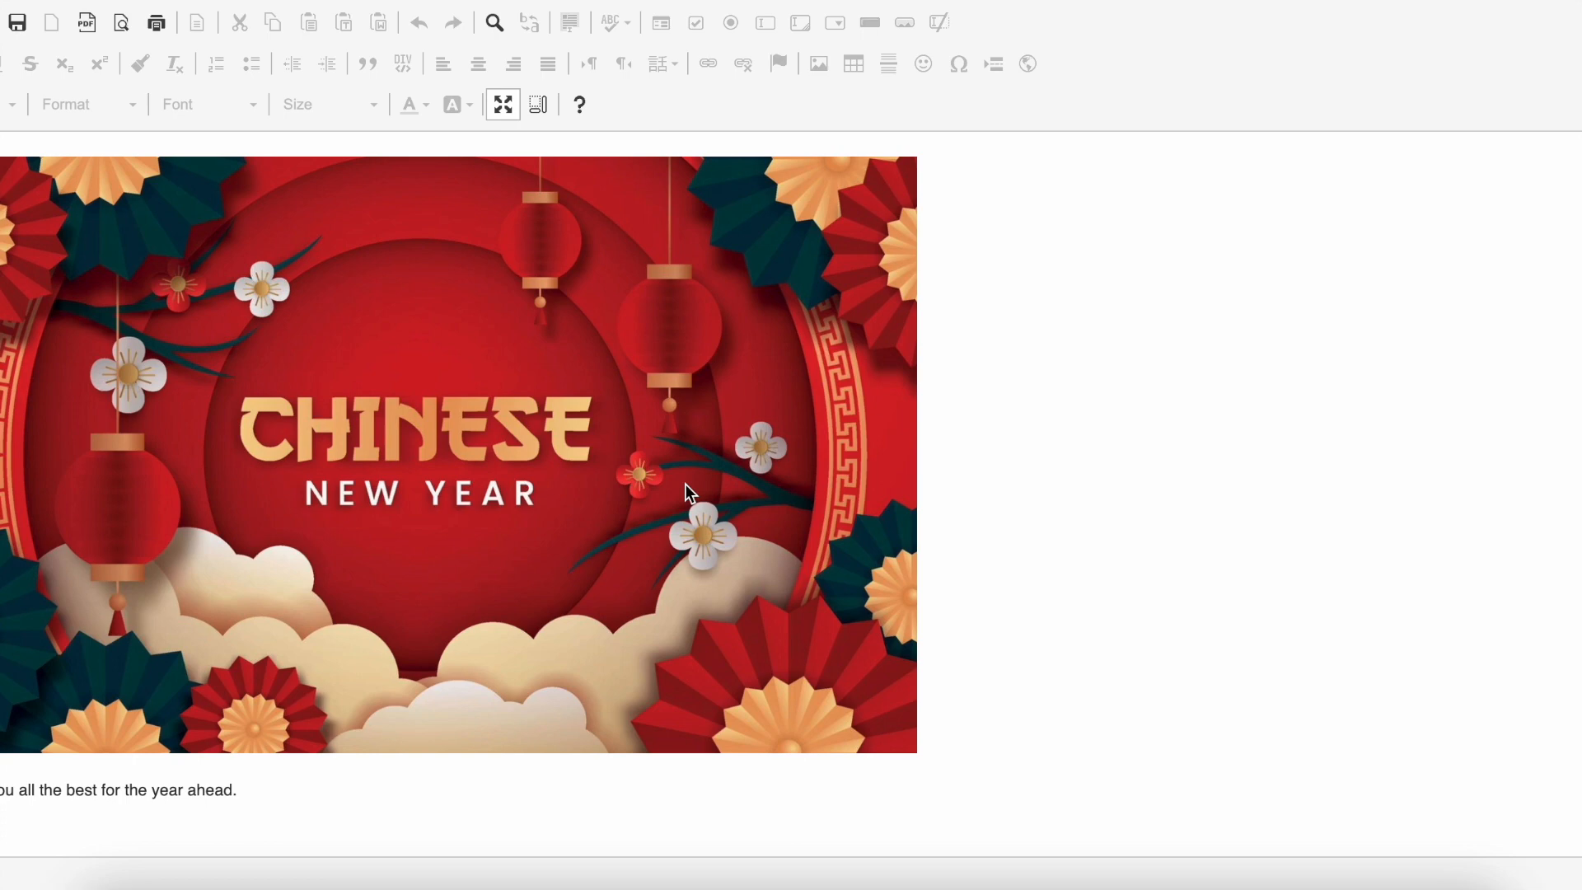
left_click(504, 106)
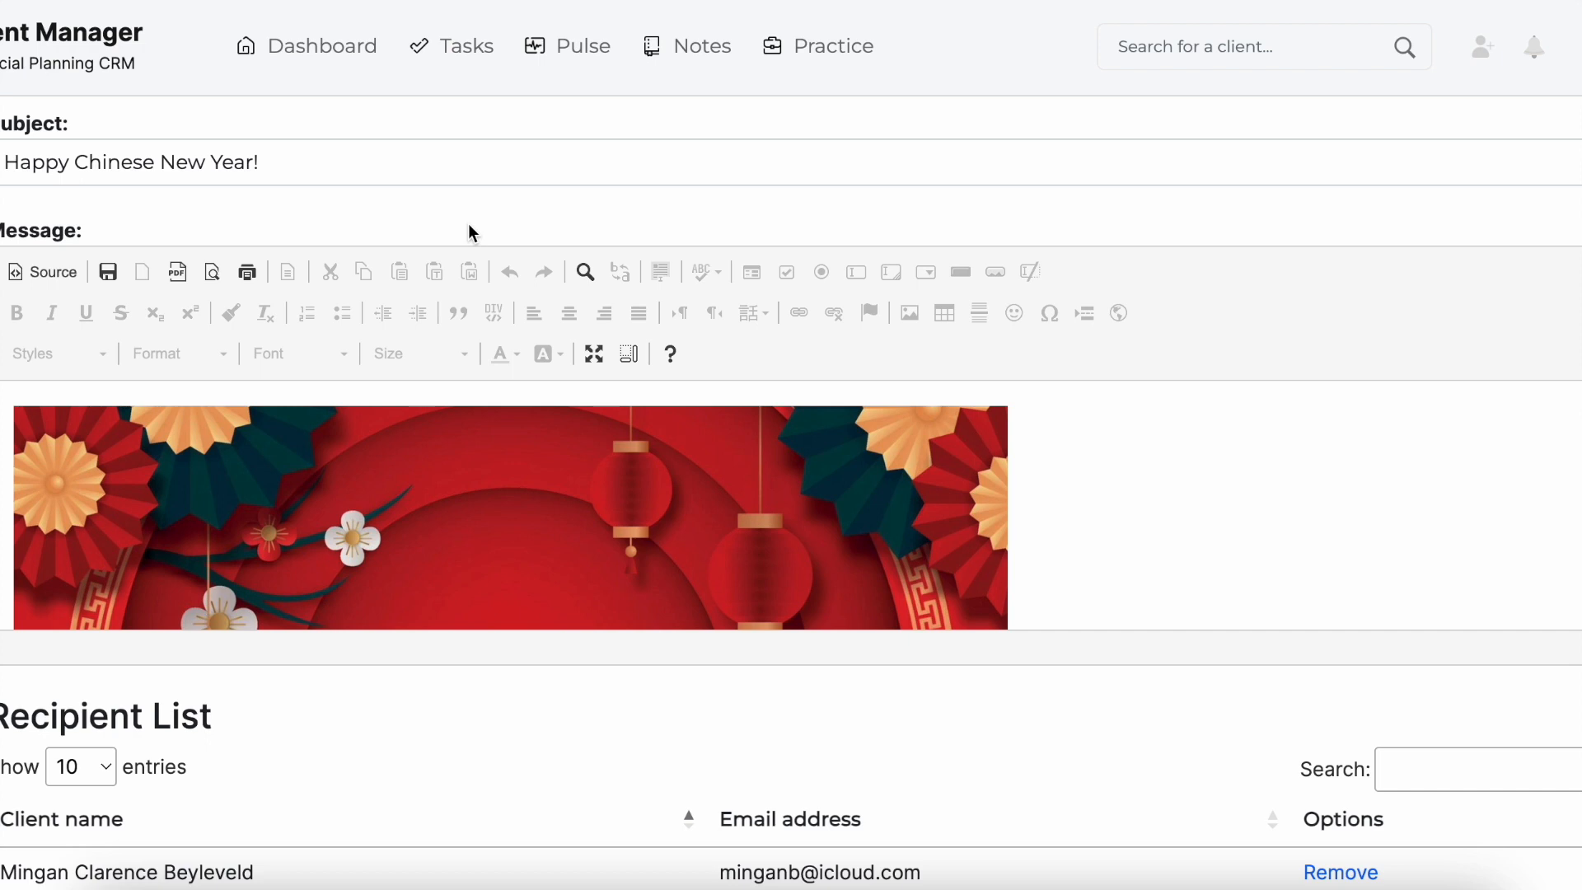
scroll(468, 224, "down", 4)
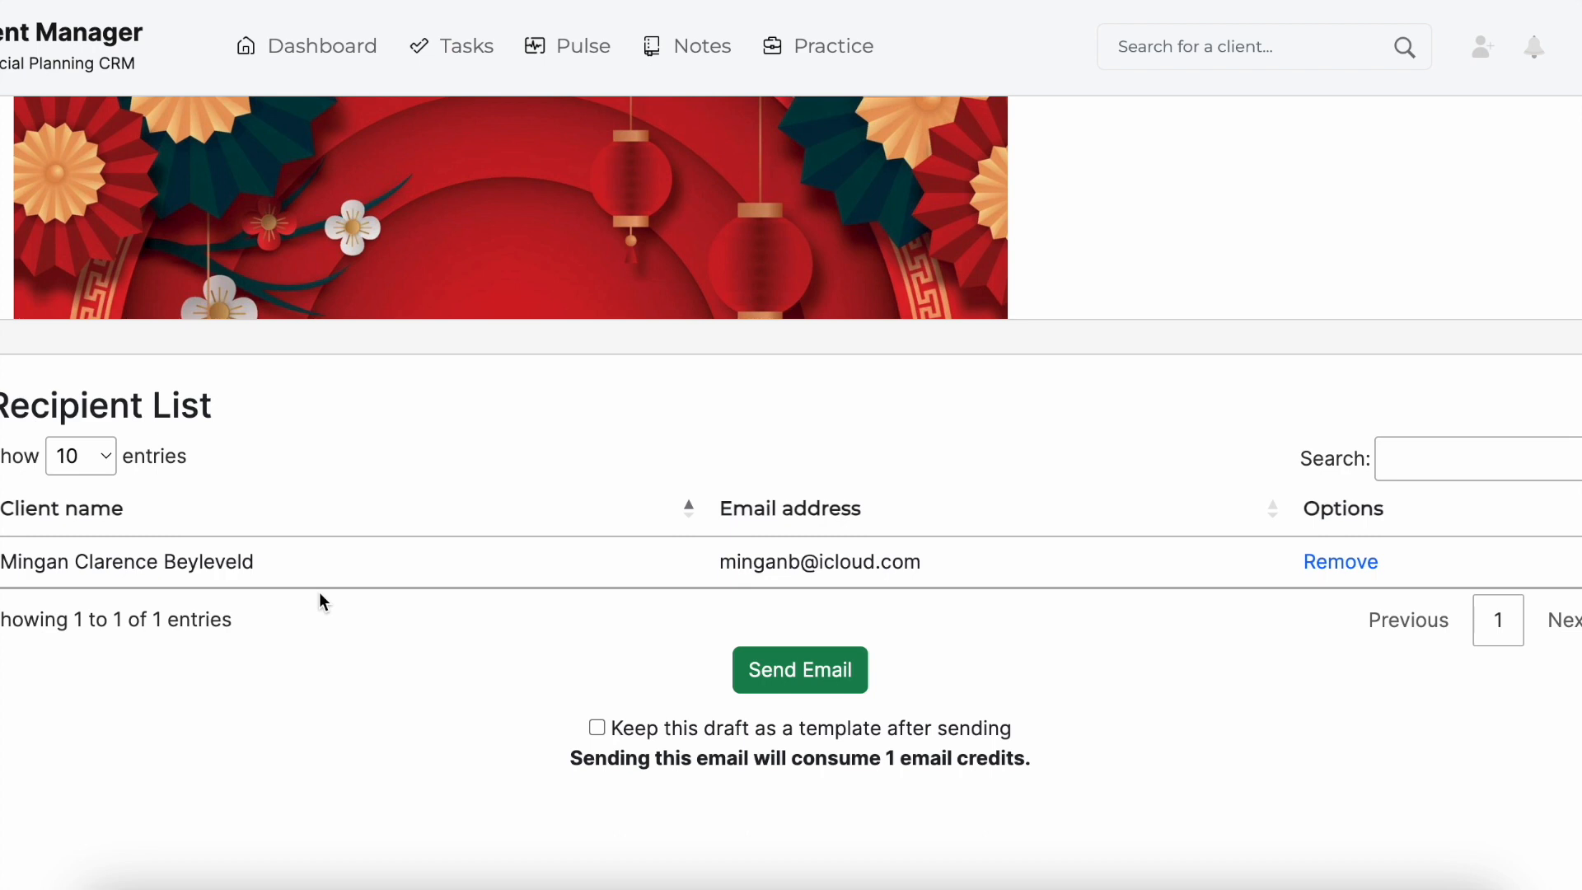
left_click(1422, 467)
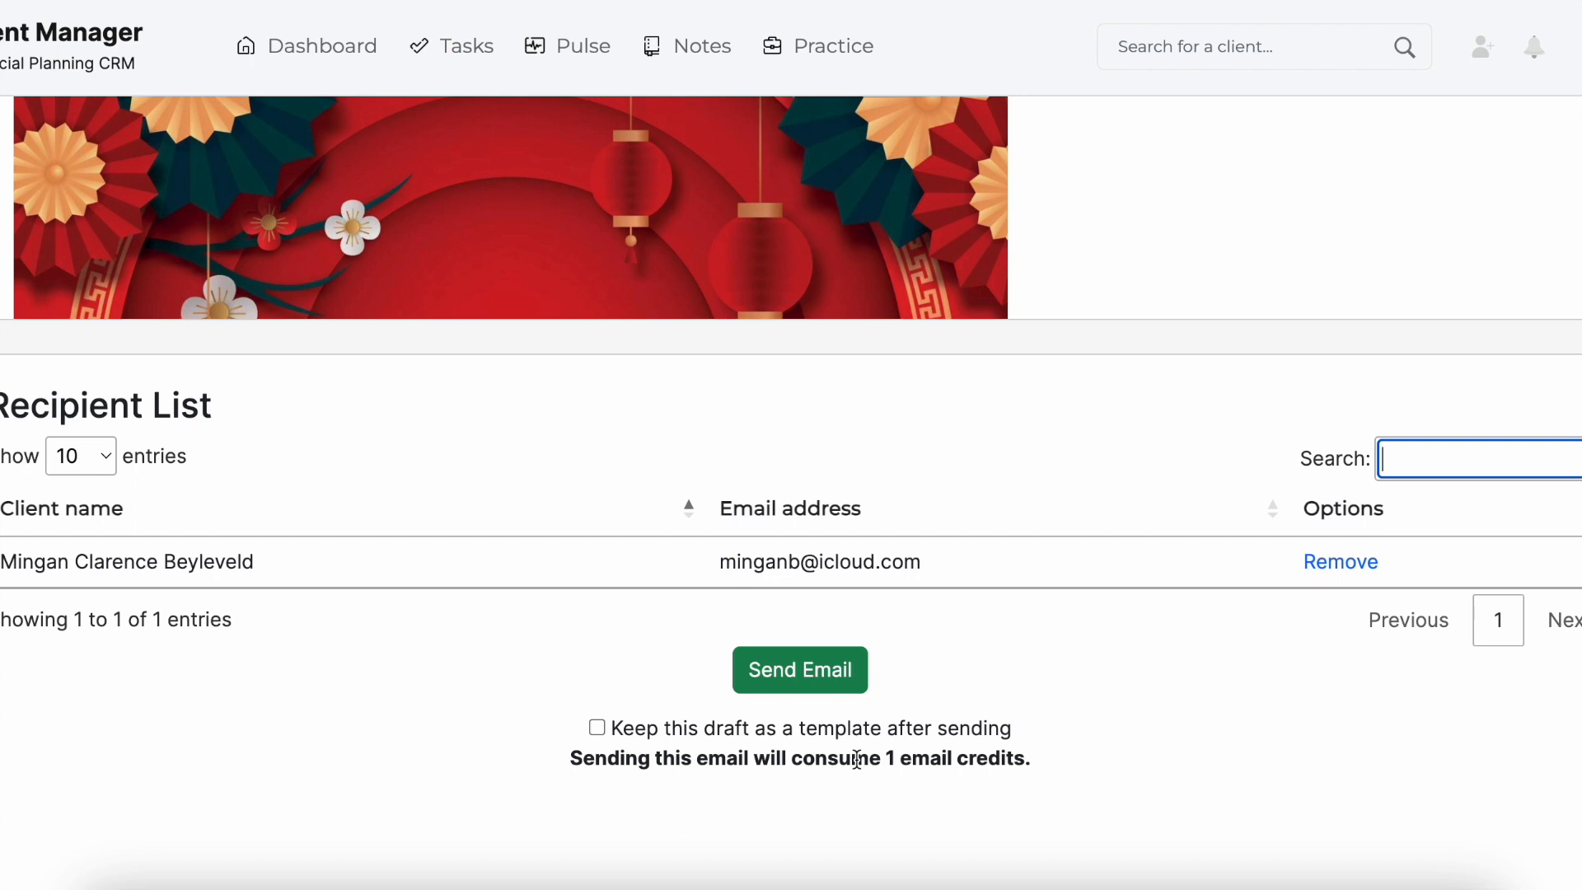
left_click(597, 729)
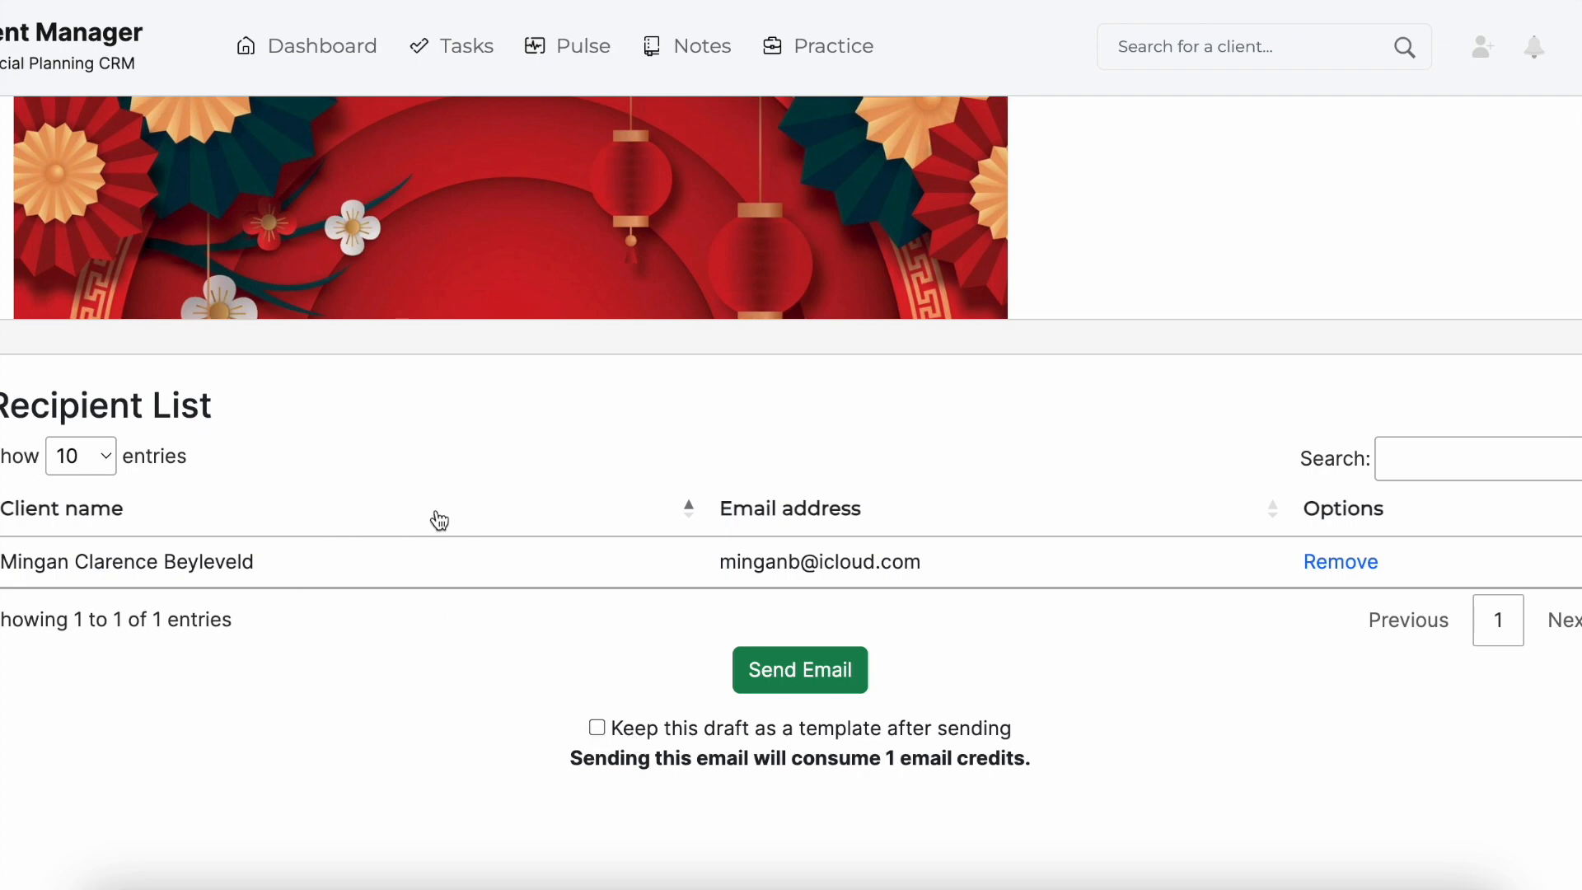
Check the draft's subject and message once more and send the bulk email
scroll(408, 543, "up", 5)
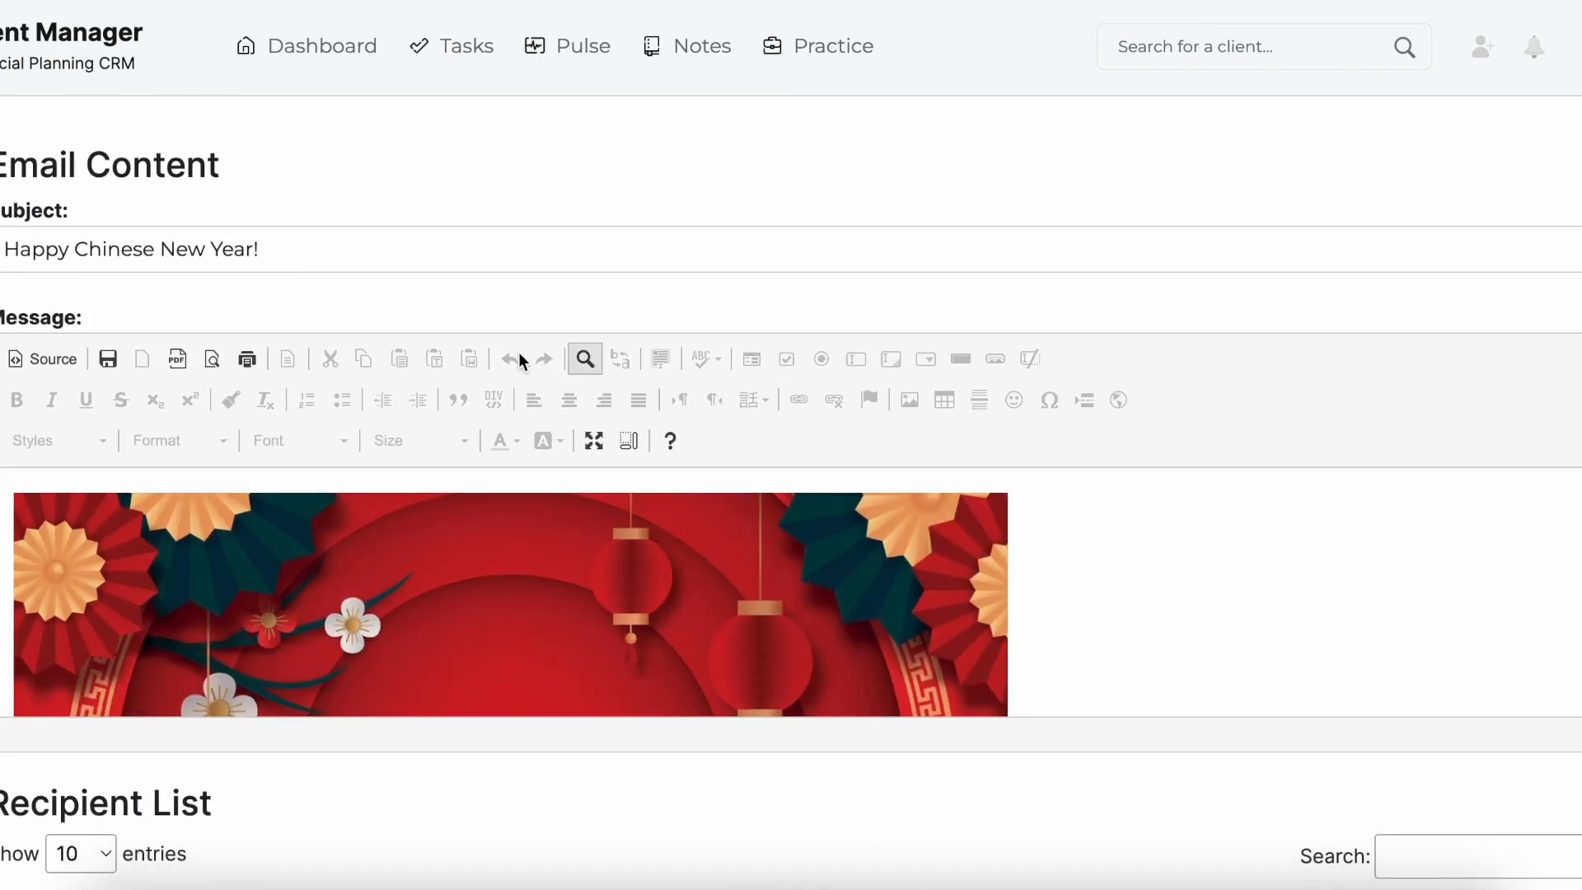
scroll(562, 221, "down", 6)
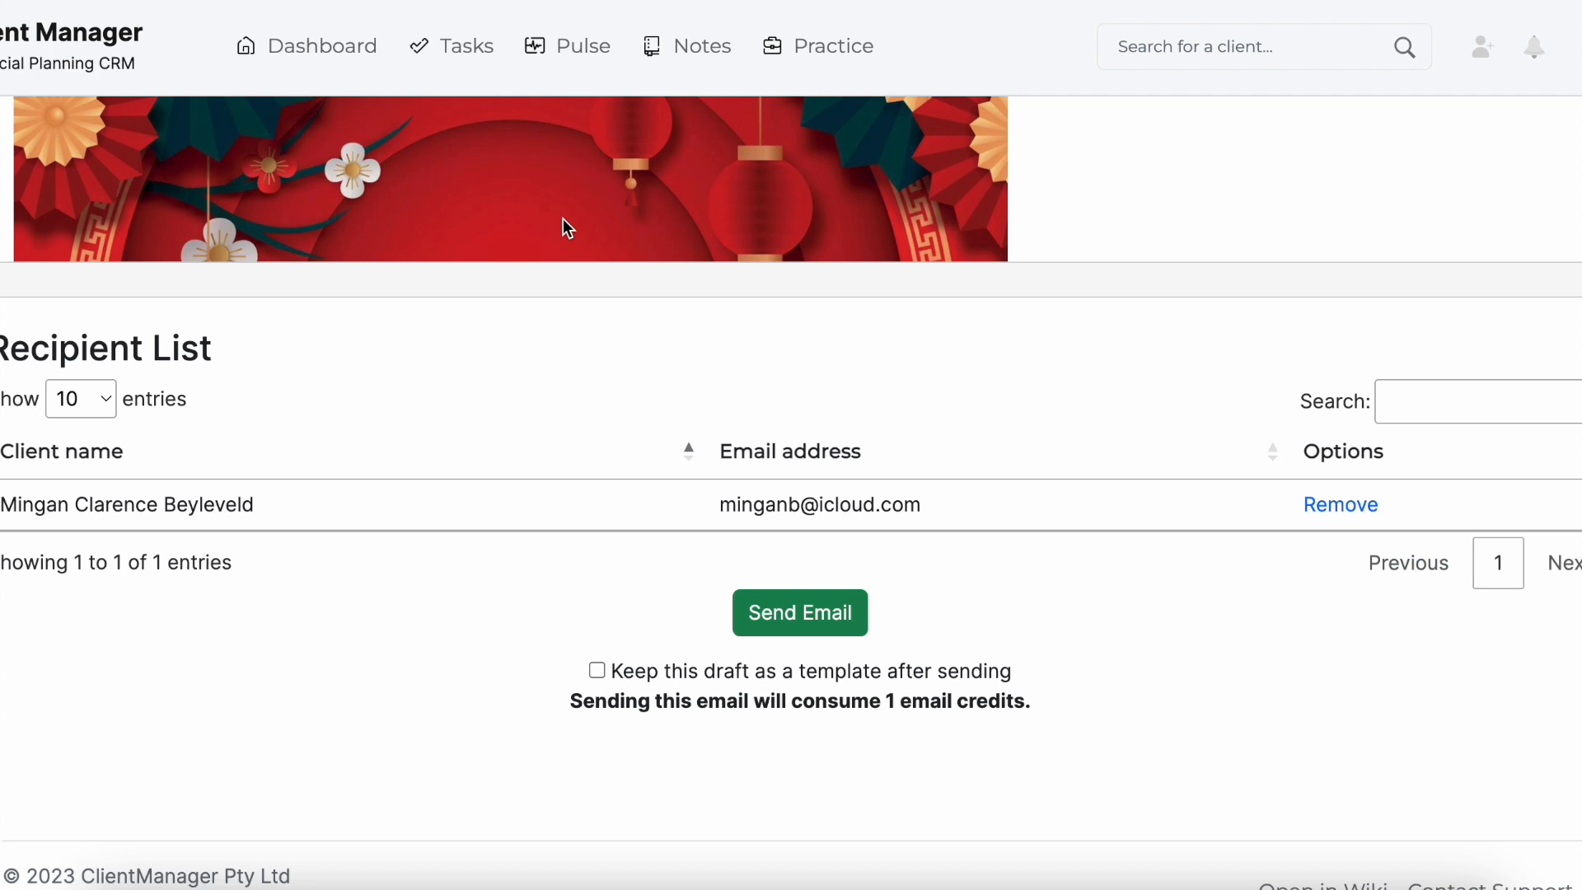
left_click(814, 626)
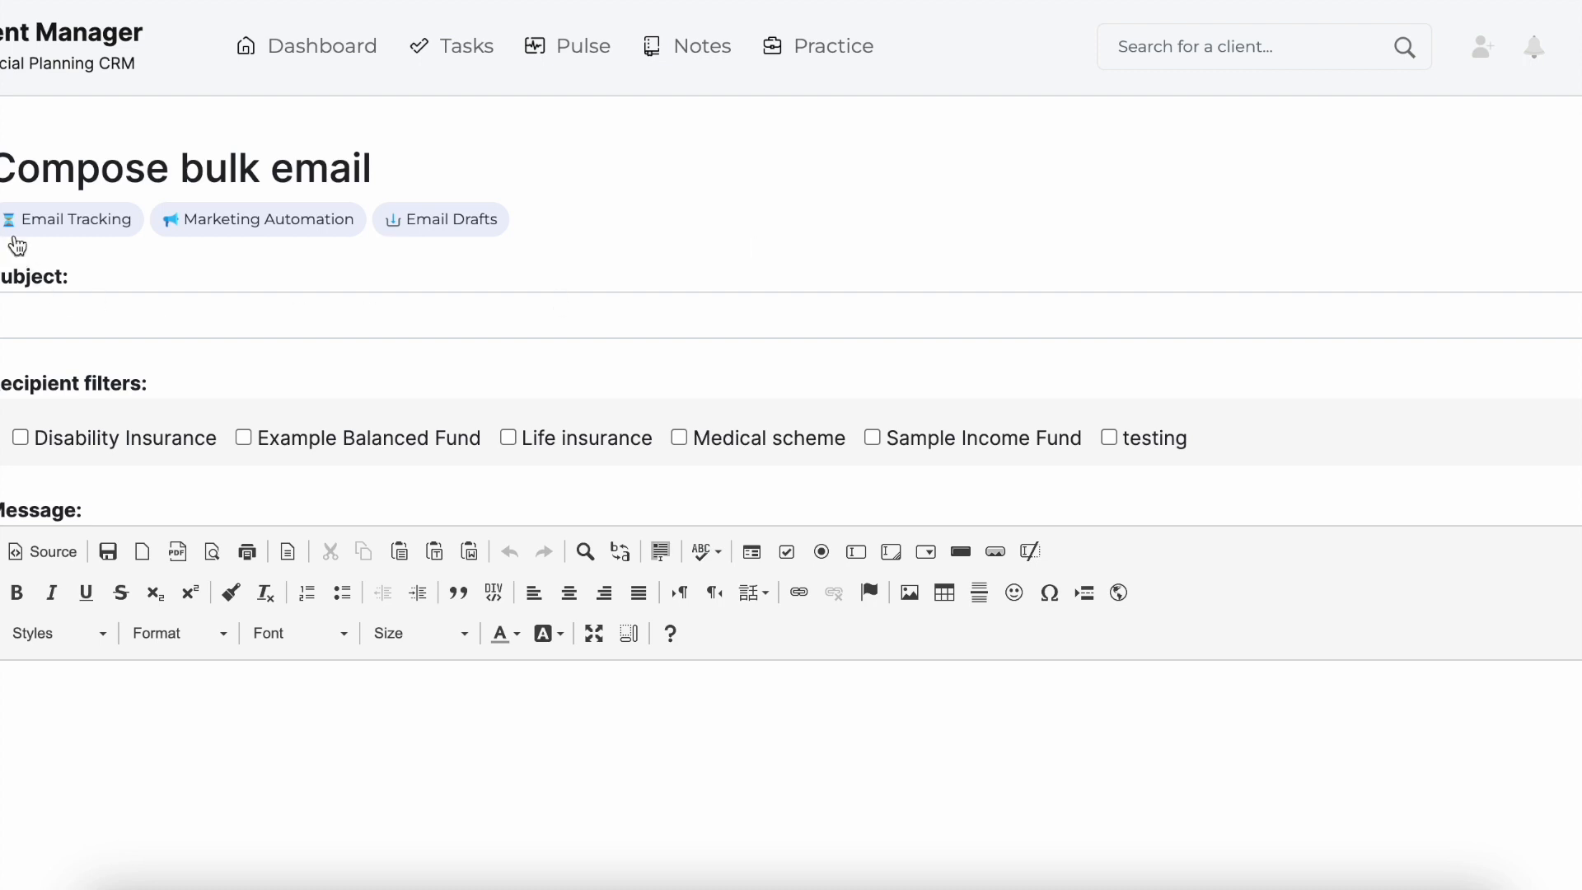
Open the bulk email history and view the tracking details of the "Happy Chinese New Year!" email
left_click(54, 238)
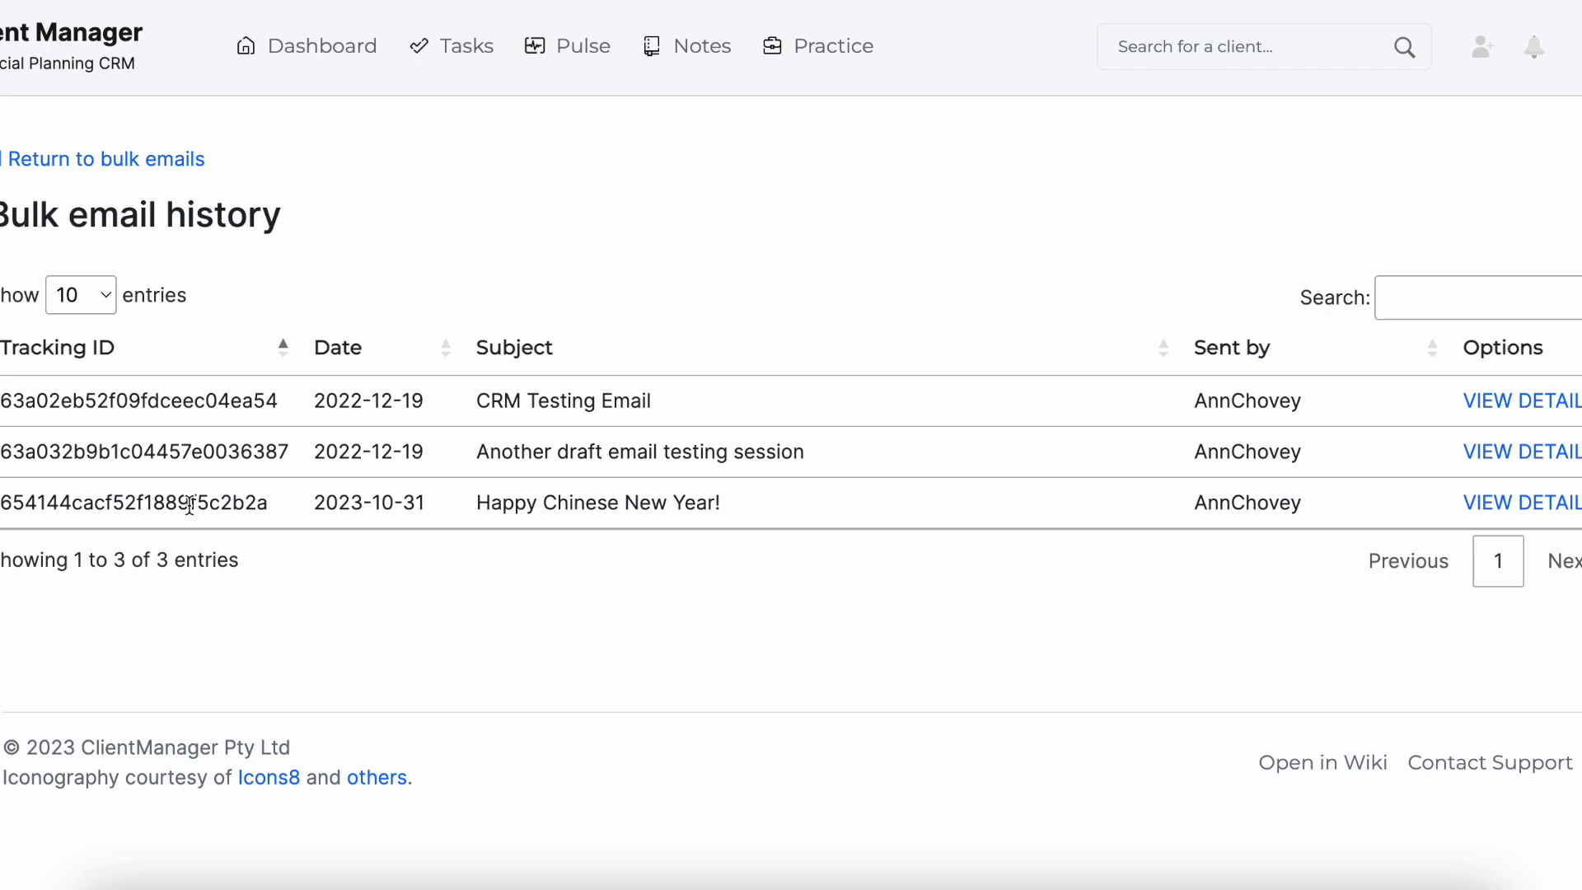
left_click(1532, 504)
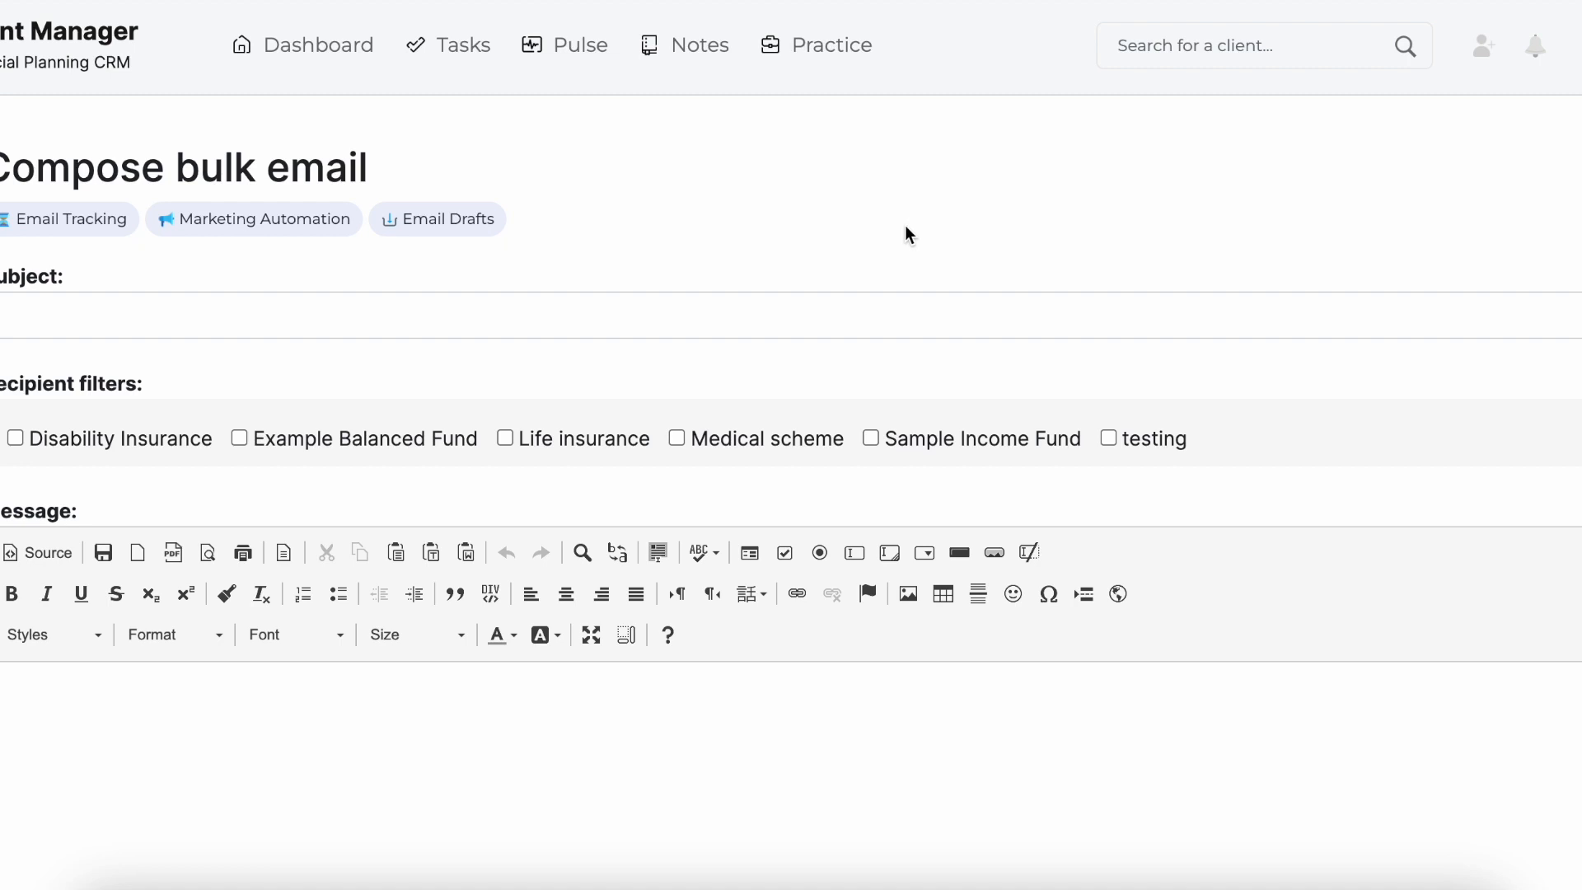
Open the automated email templates and review the available substitutions and the Birthday wishes message
left_click(230, 239)
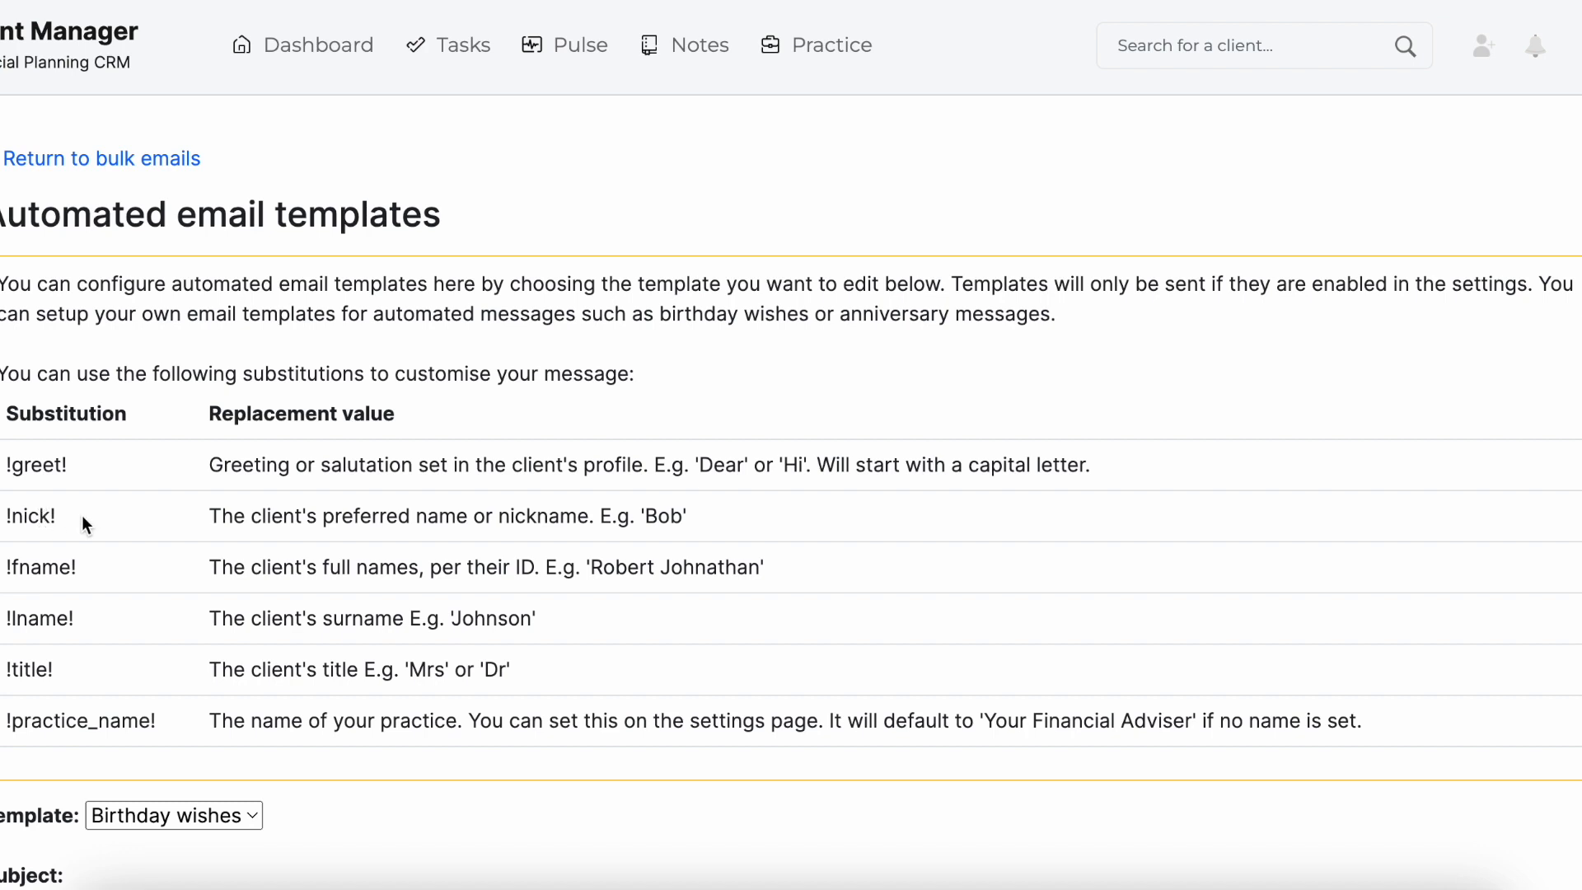
scroll(82, 516, "down", 1)
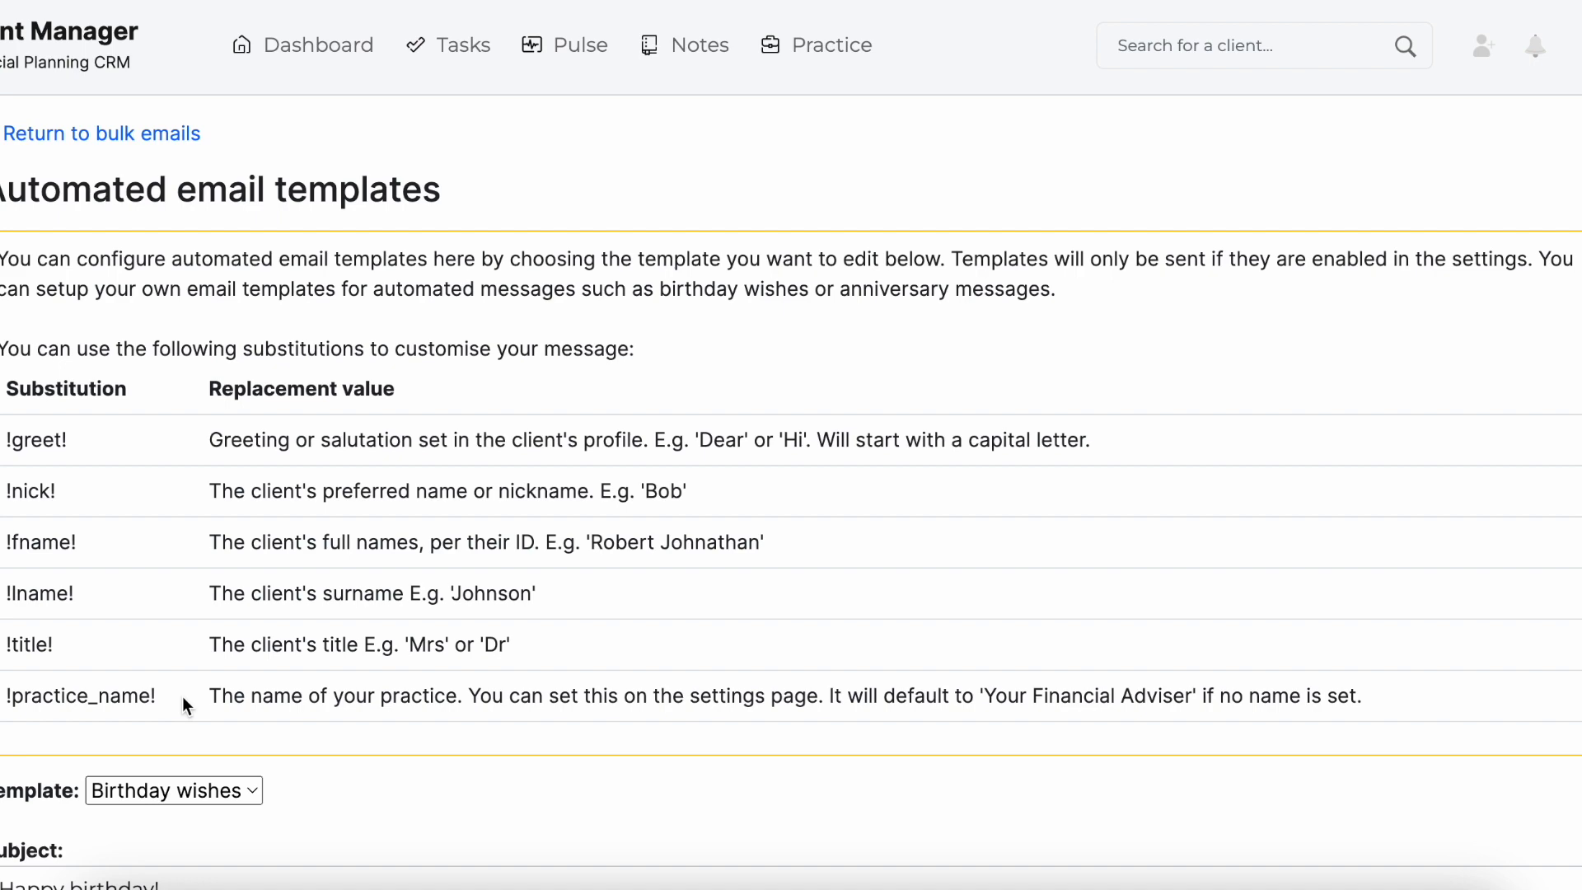
scroll(183, 699, "down", 5)
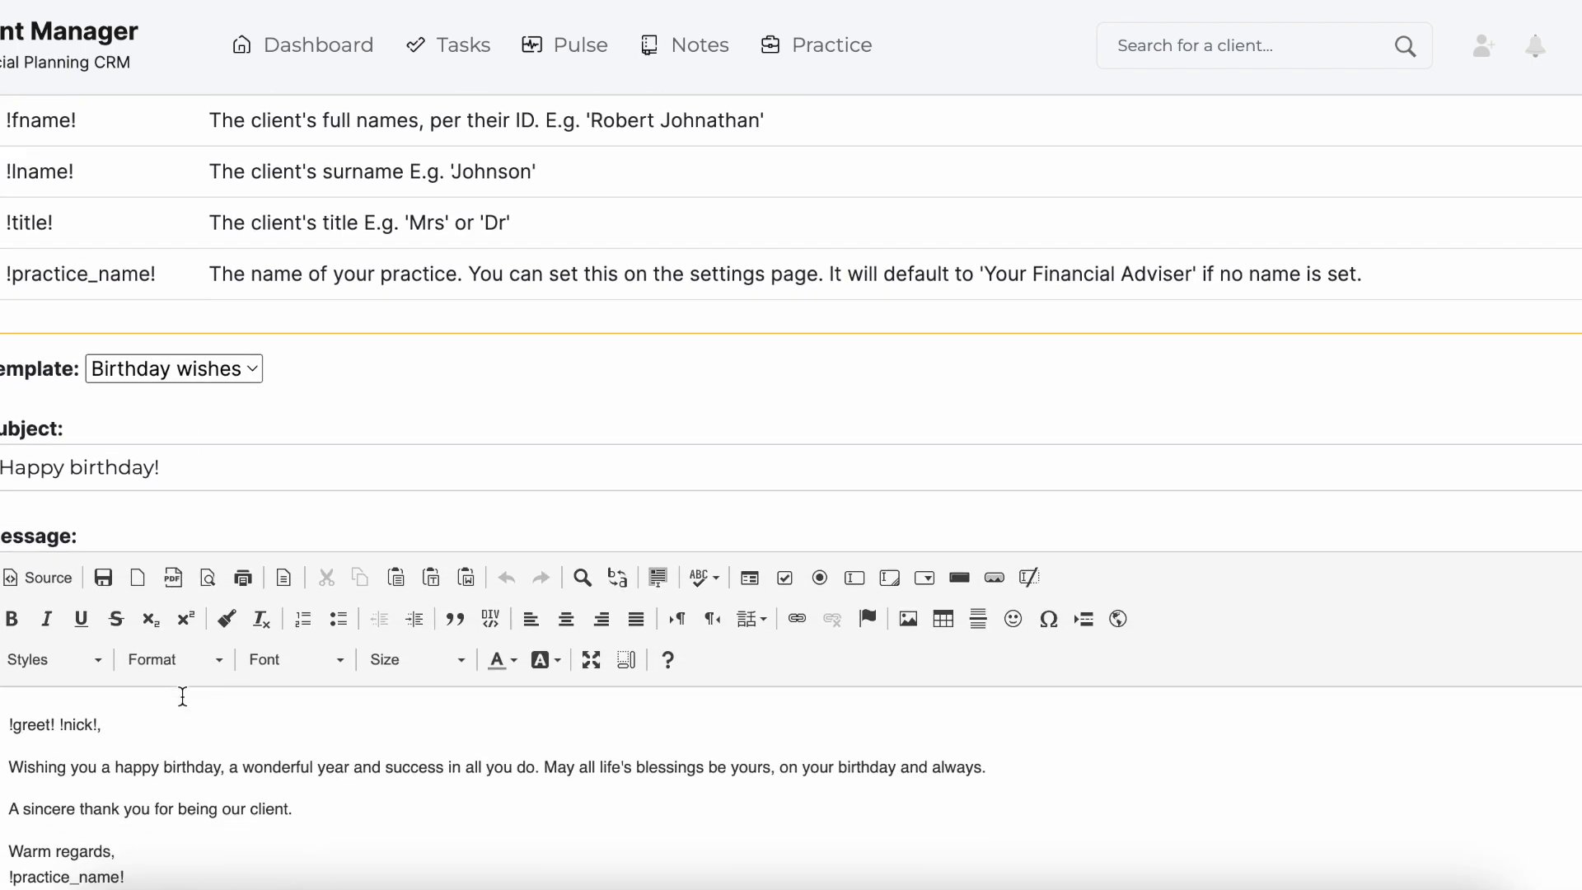
scroll(182, 696, "down", 1)
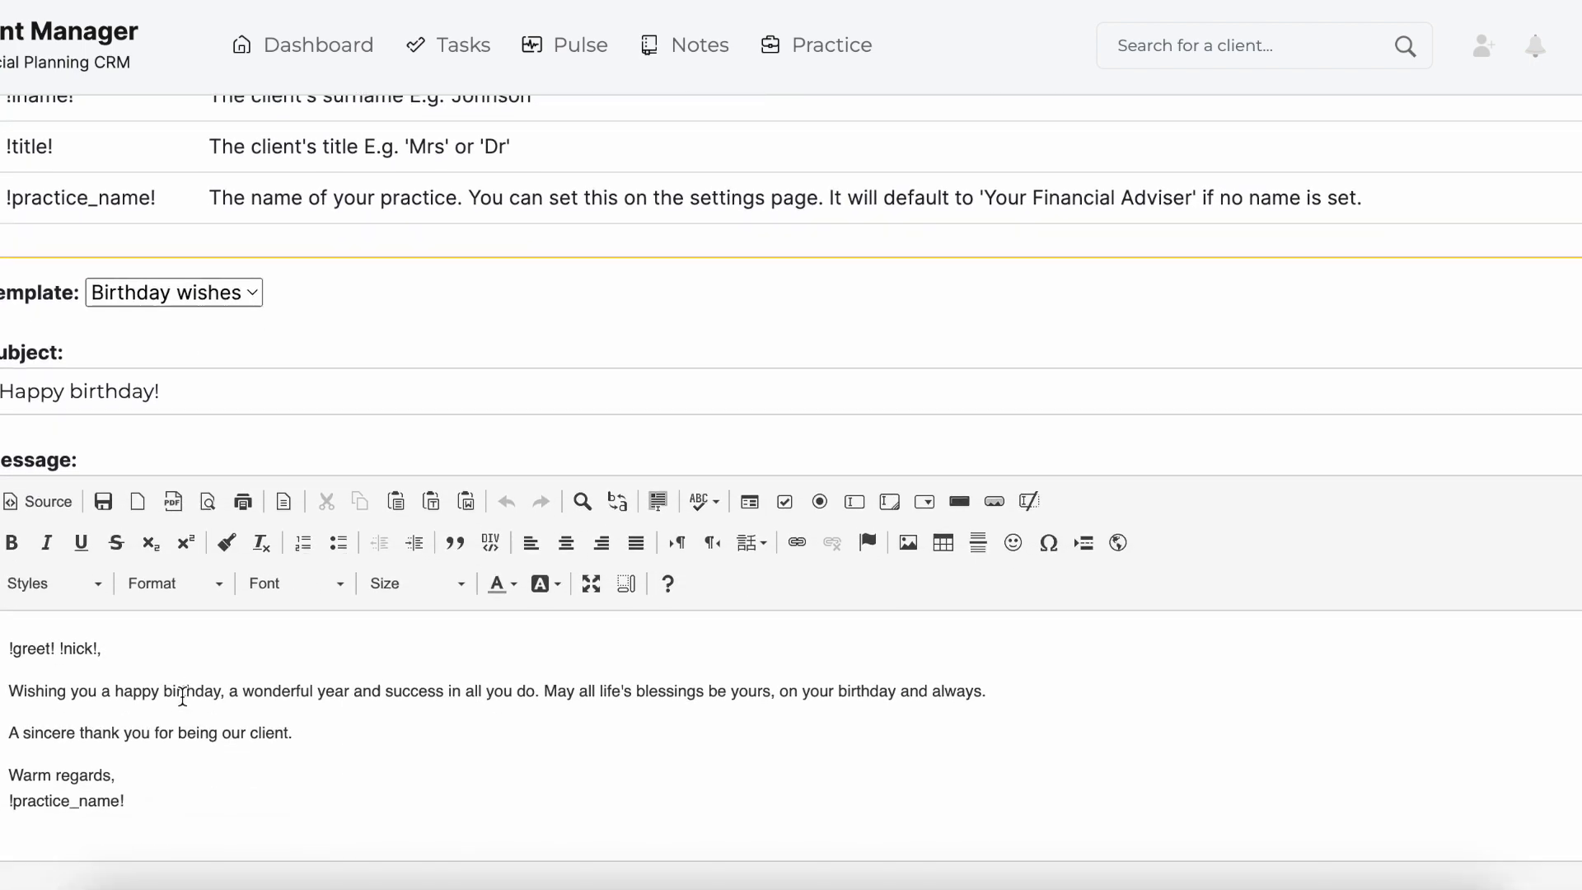
Look through the available template types, keep Birthday wishes selected and update that template
left_click(213, 293)
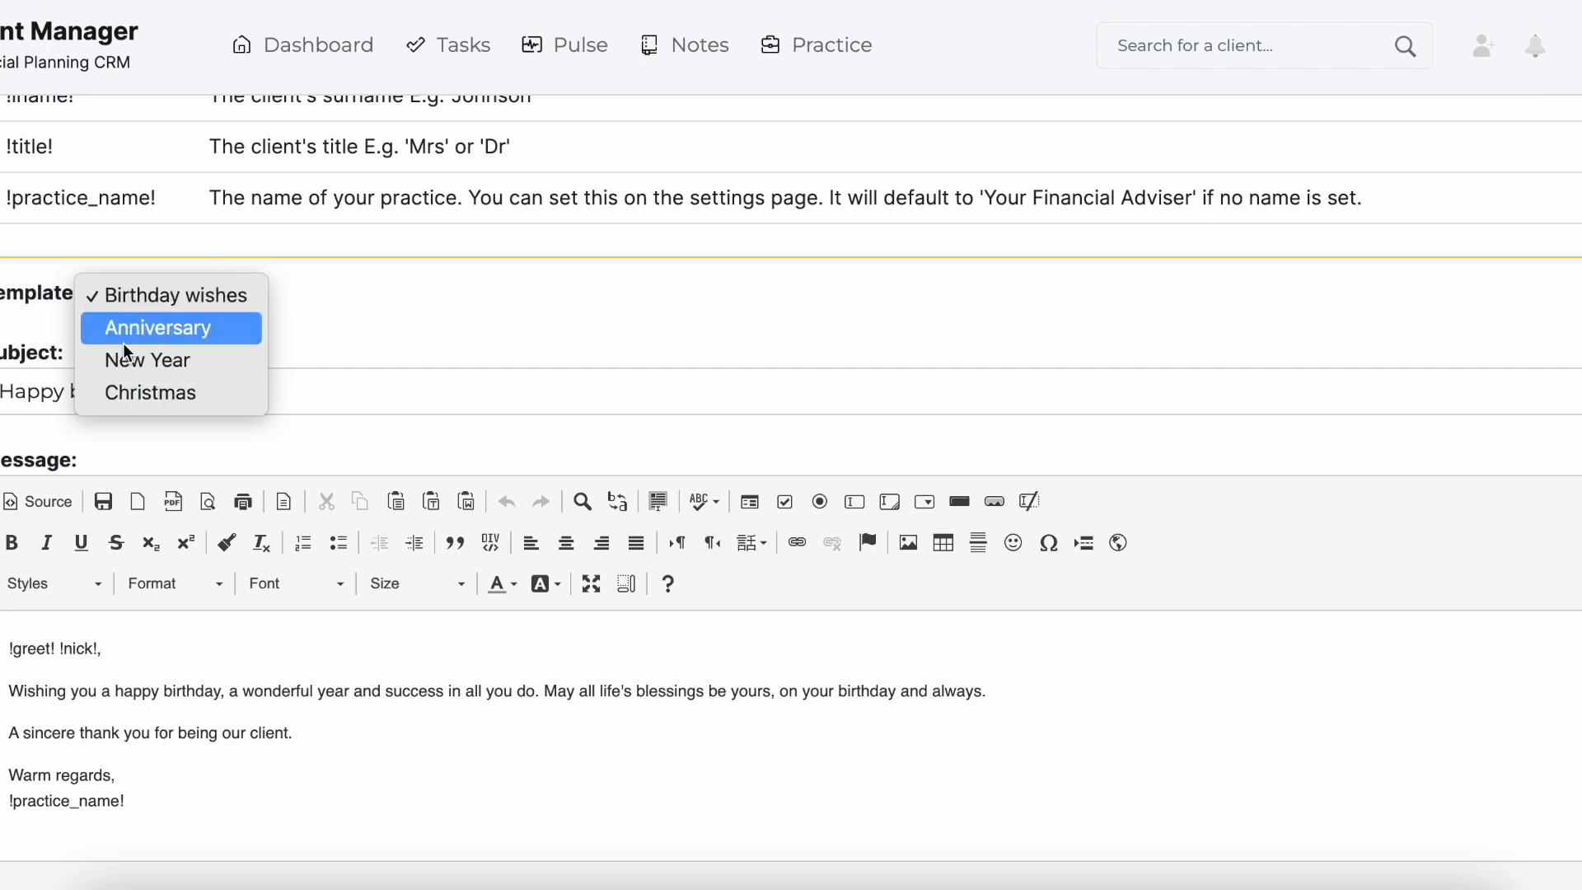
left_click(328, 310)
scroll(318, 344, "down", 3)
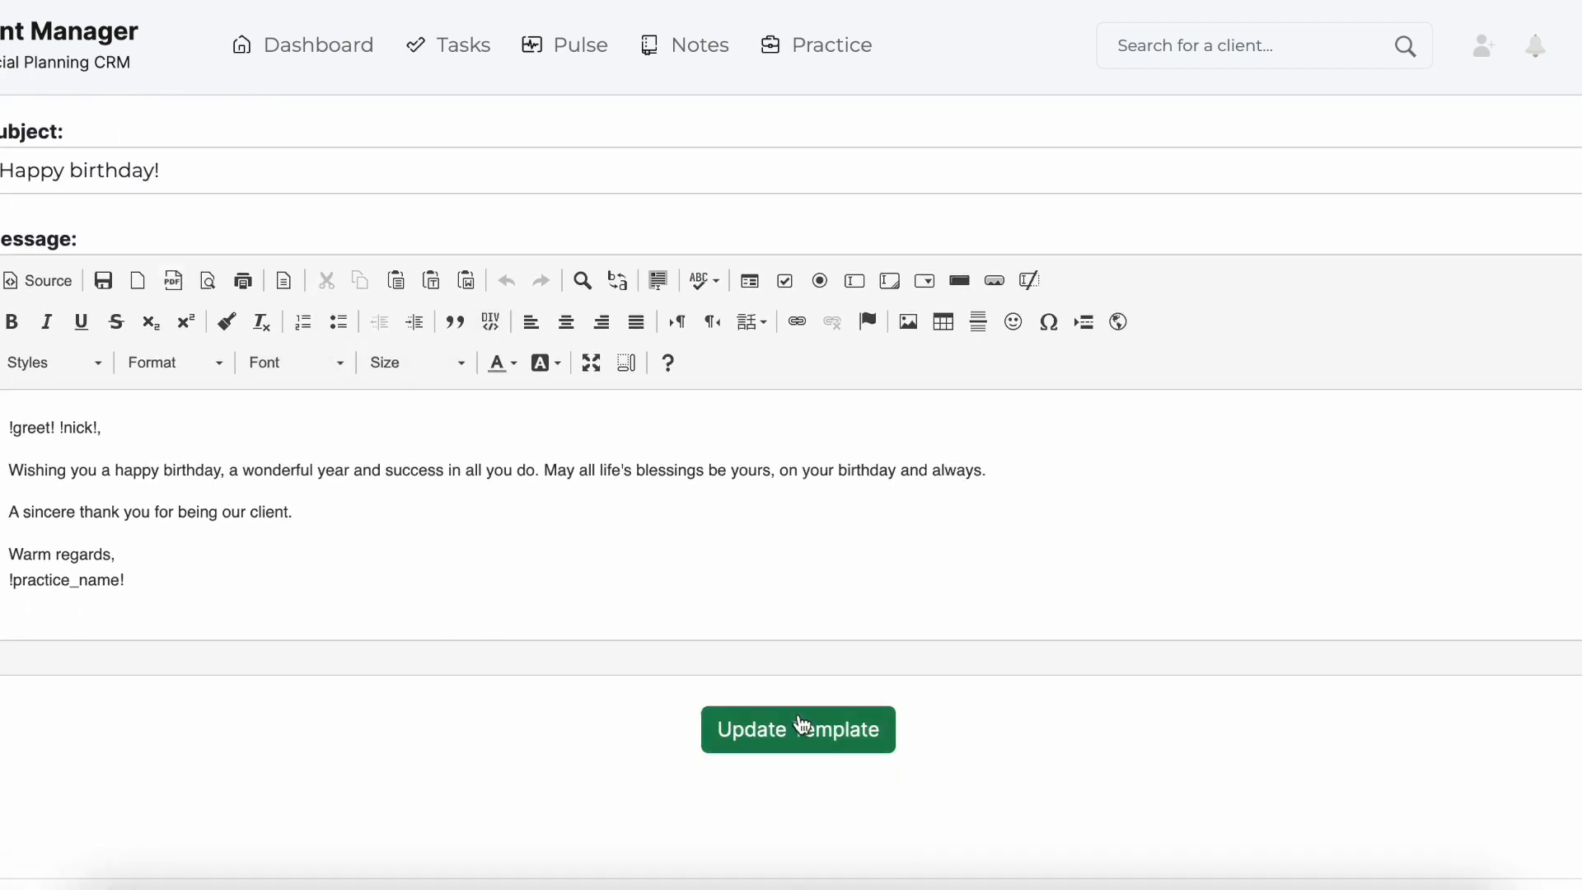
left_click(847, 748)
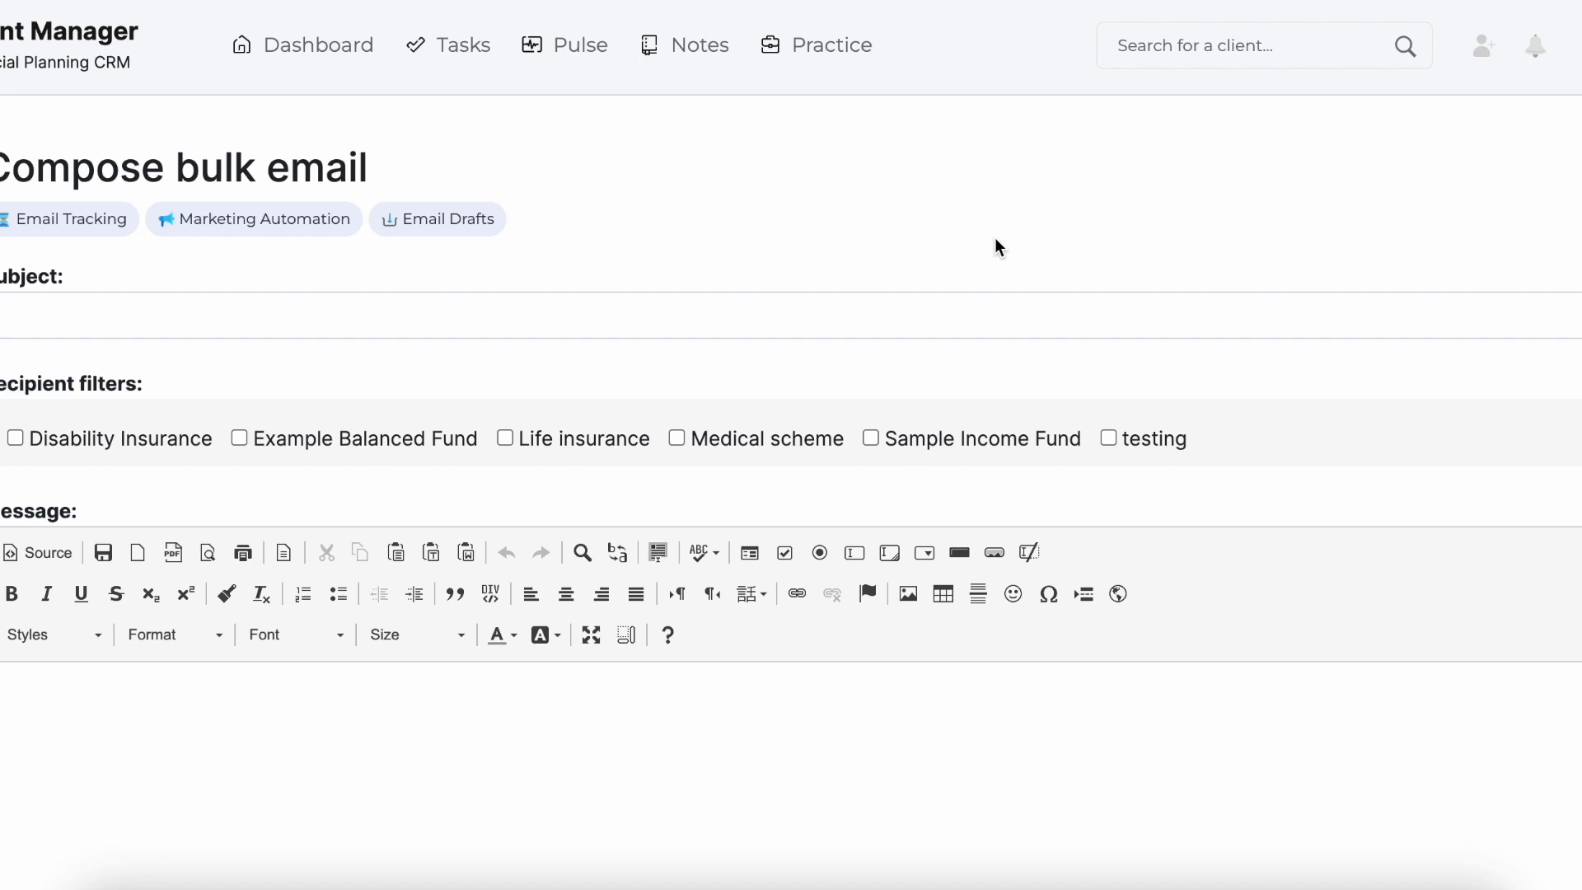
Search the email drafts for "new" and open the "Happy Chinese New Year!" draft
left_click(437, 235)
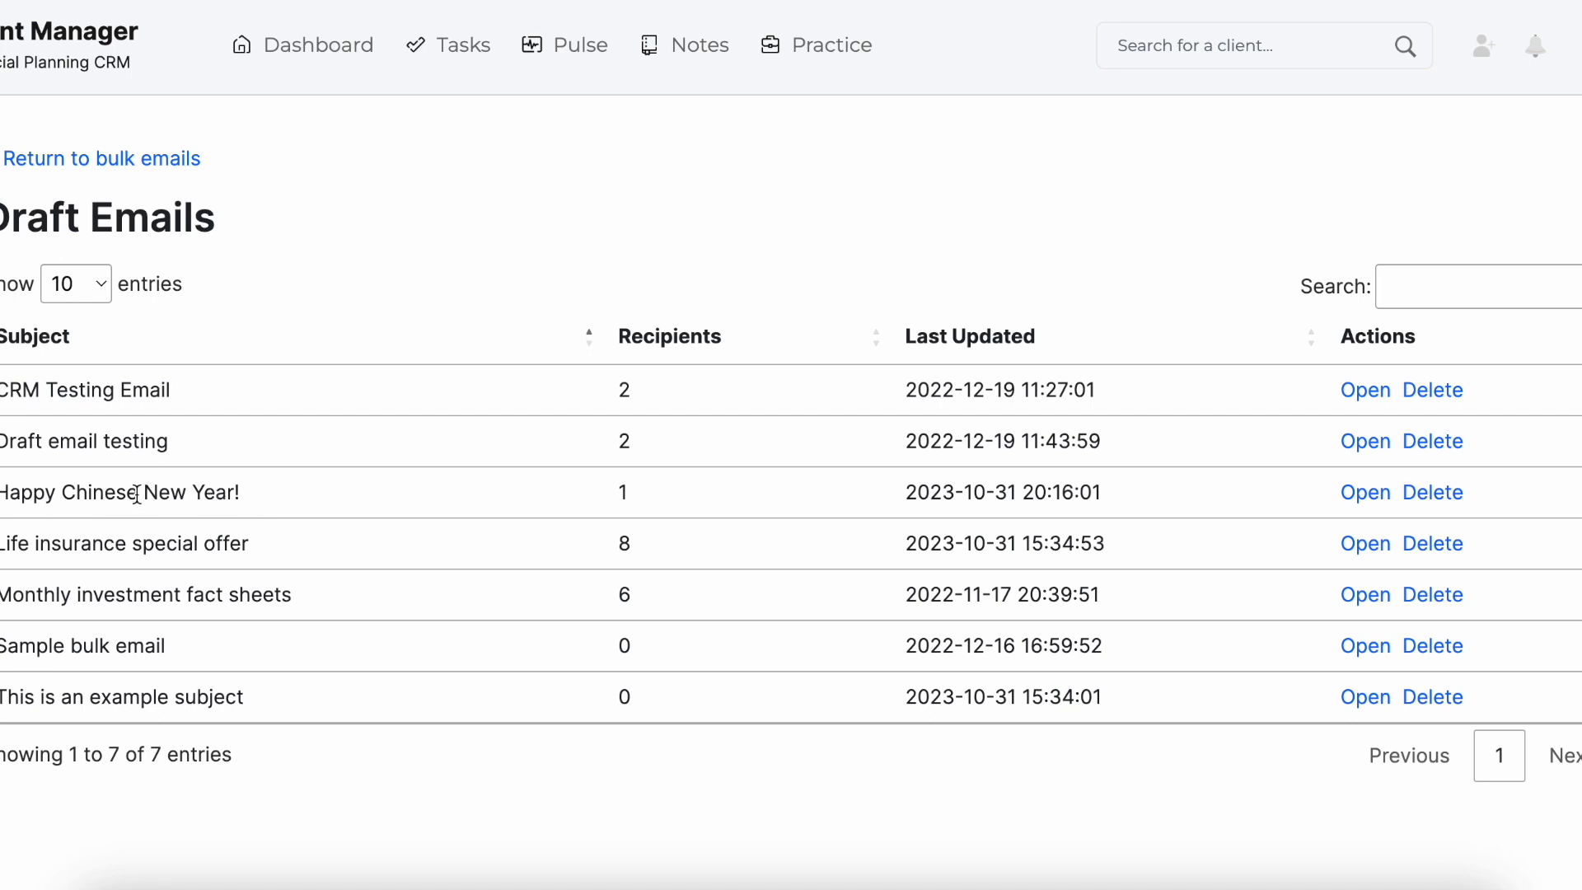
left_click(1419, 294)
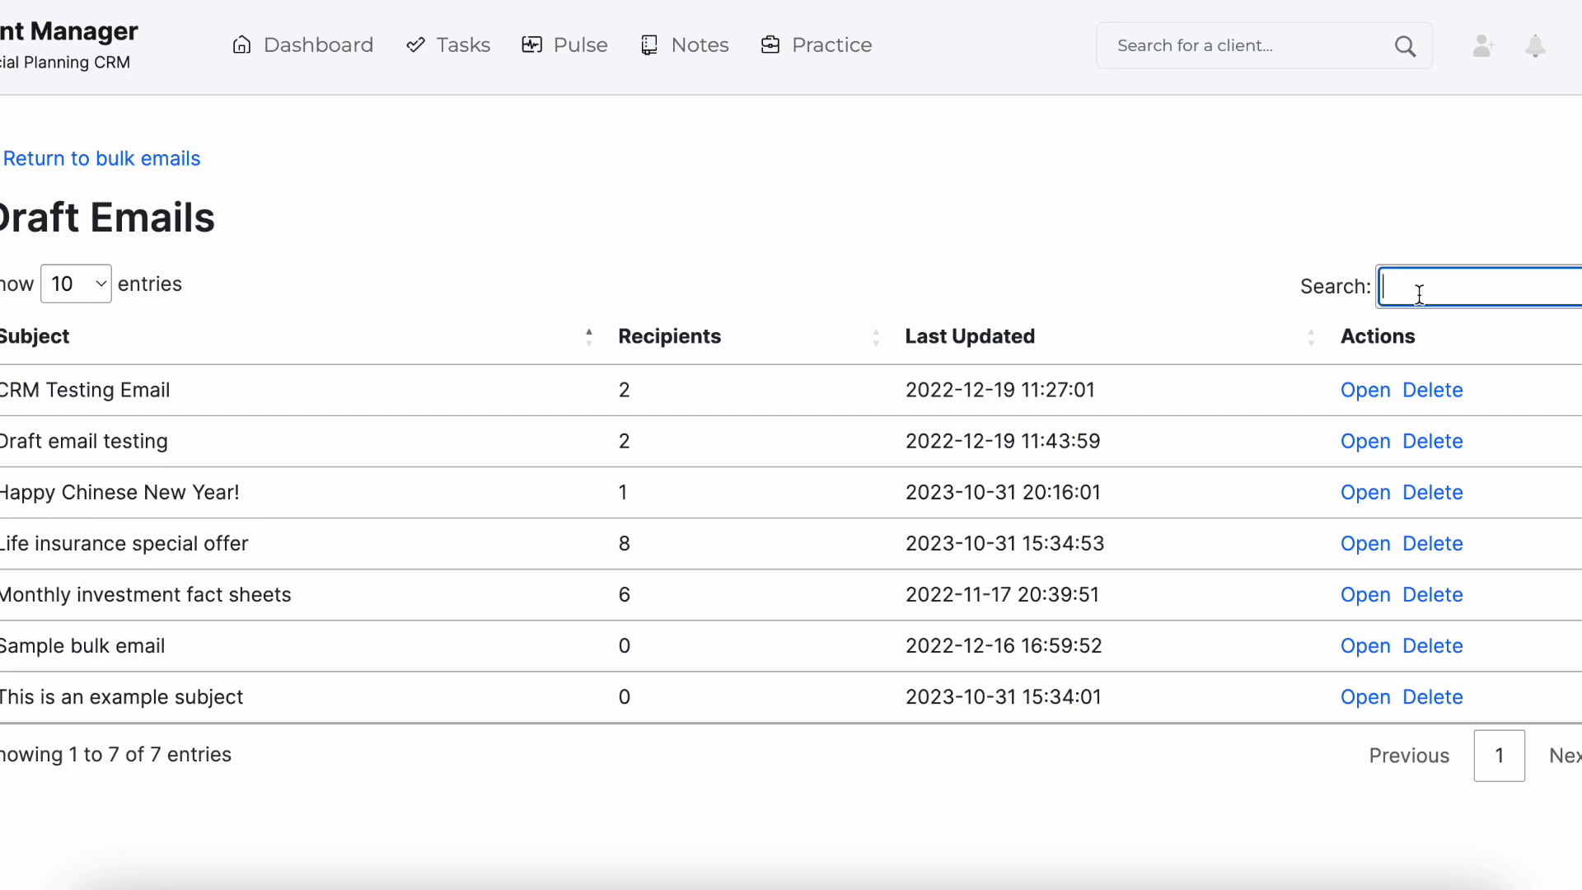
type("new")
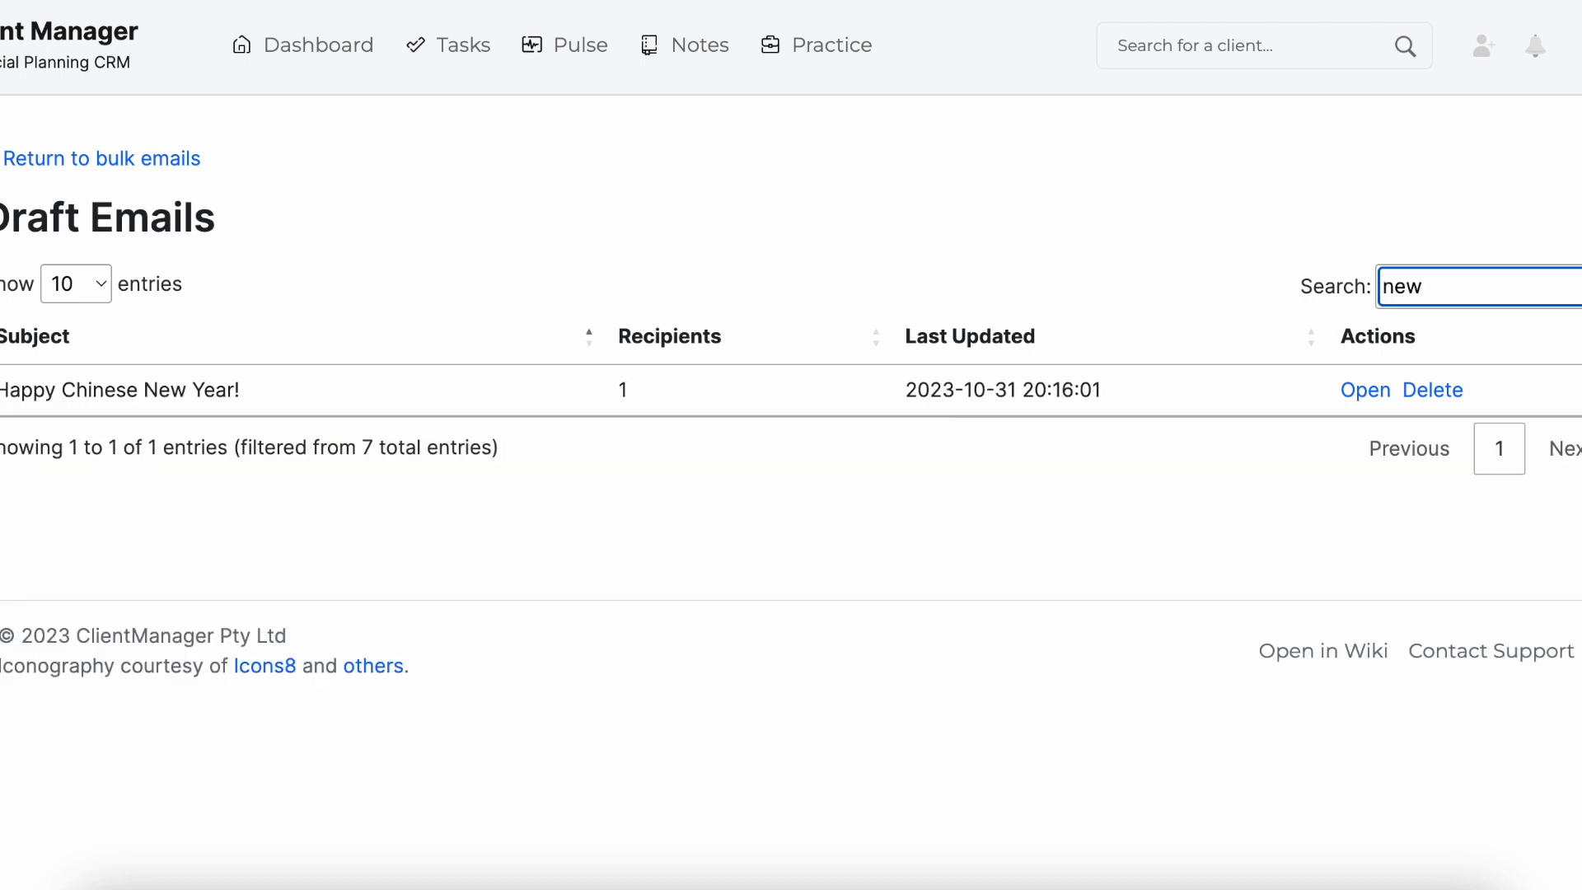
left_click(1367, 394)
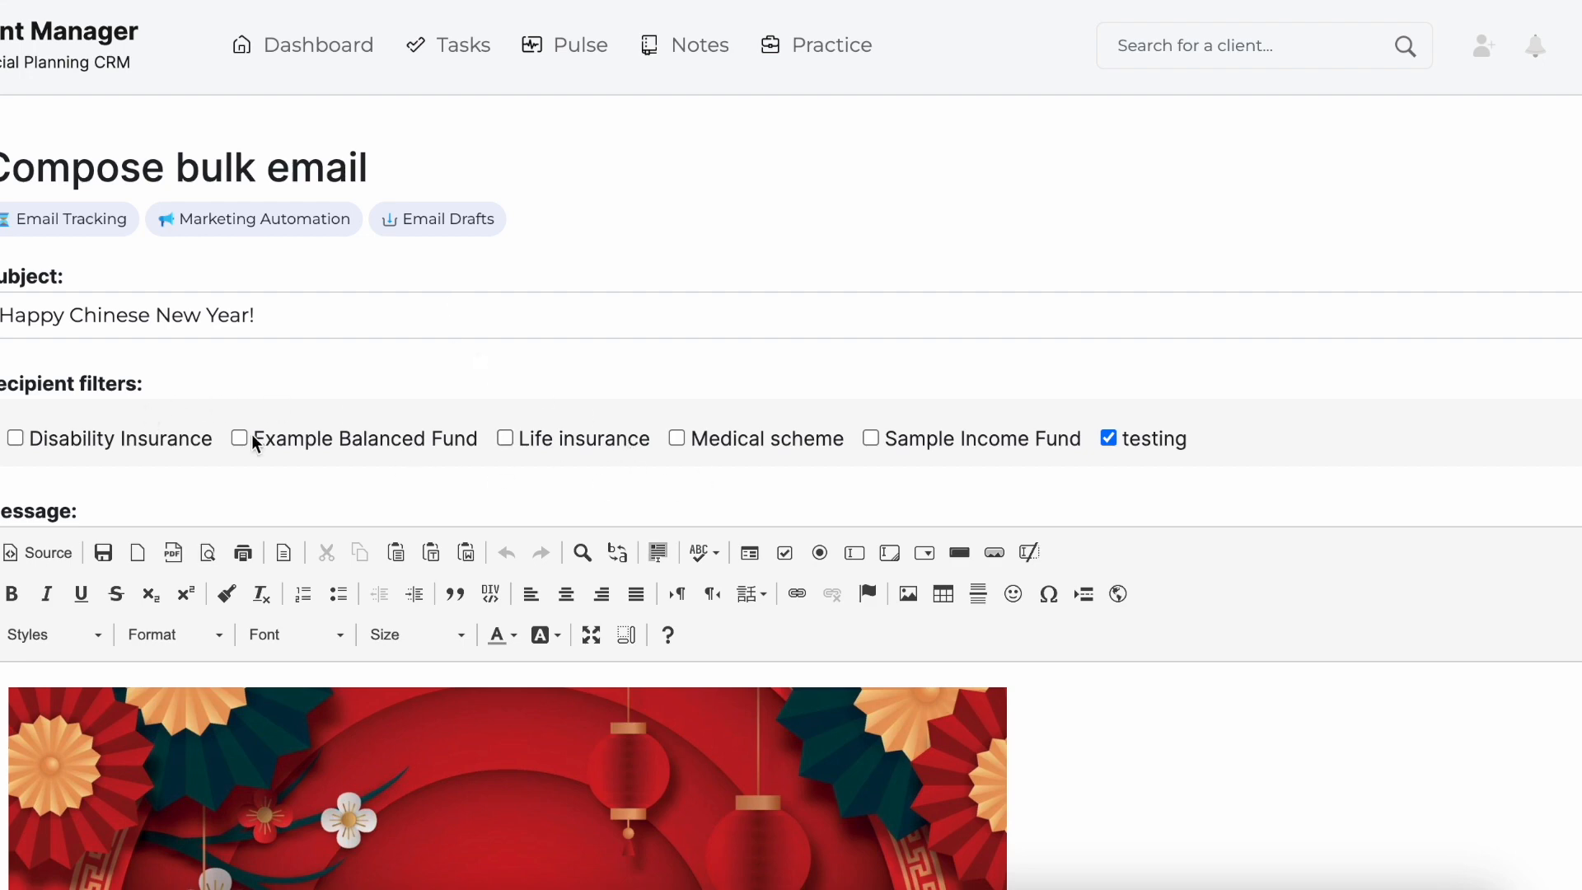
Review the reopened draft's recipient filters and message, and try to delete the draft
scroll(828, 473, "down", 6)
scroll(828, 477, "up", 6)
scroll(828, 473, "down", 5)
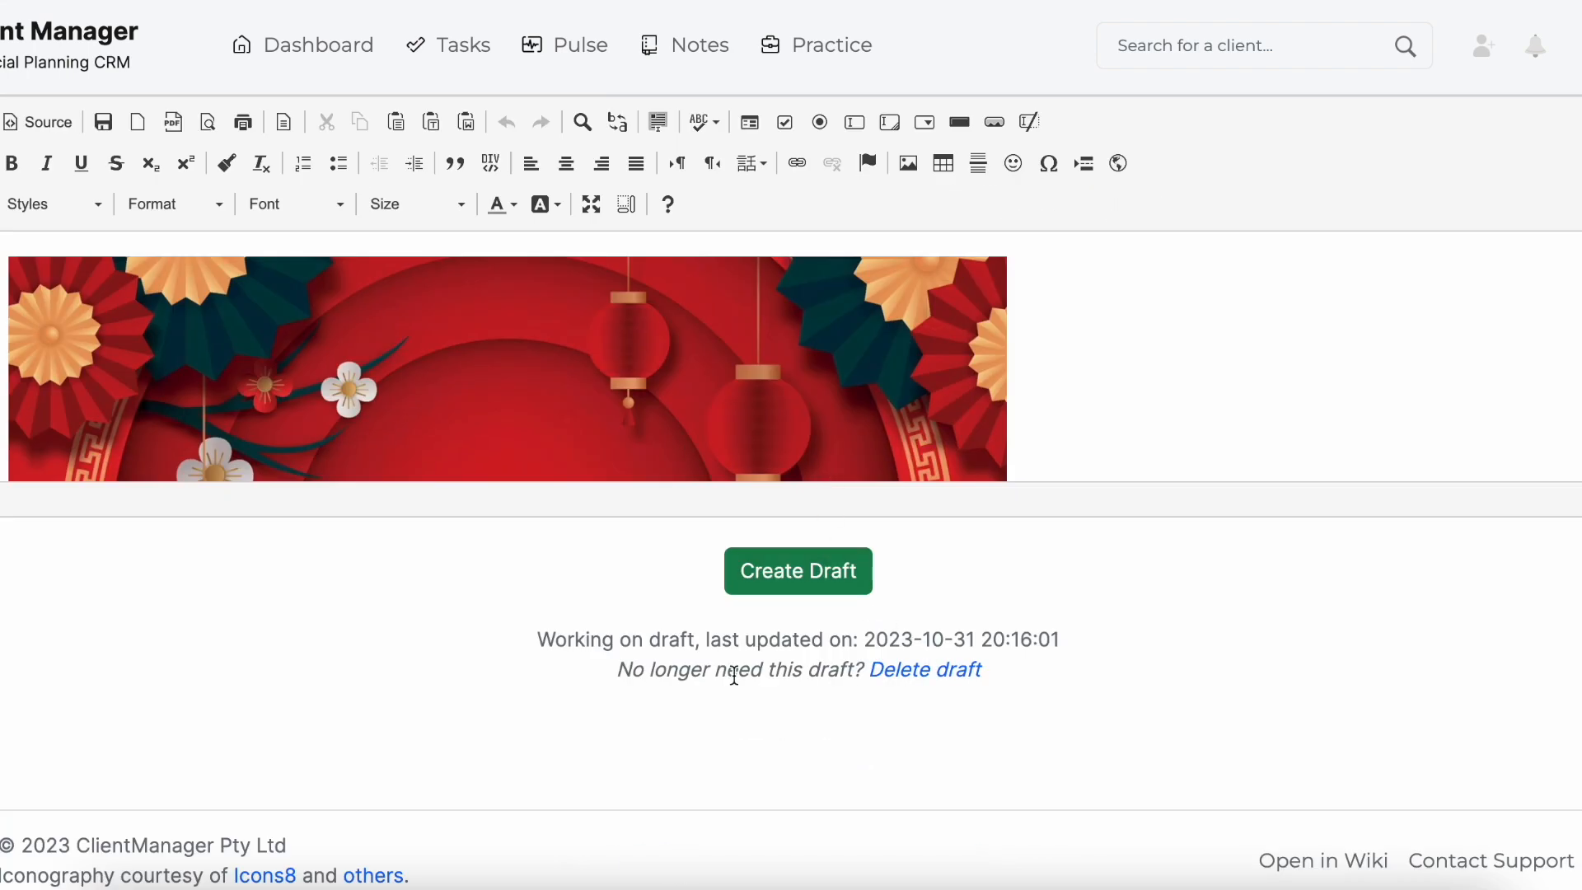
left_click(906, 676)
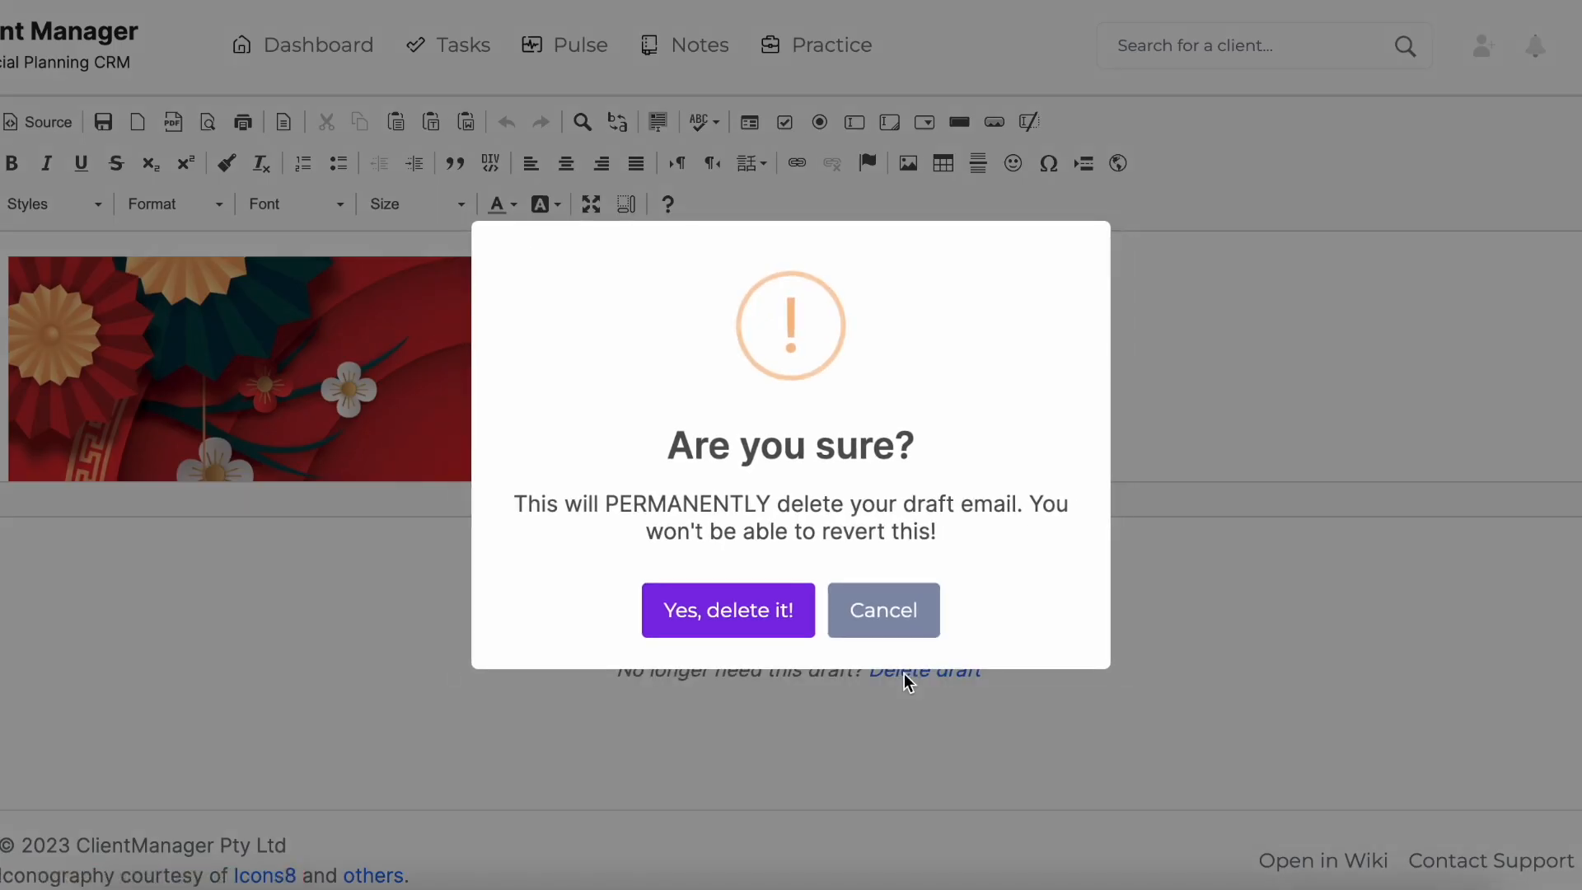
left_click(717, 632)
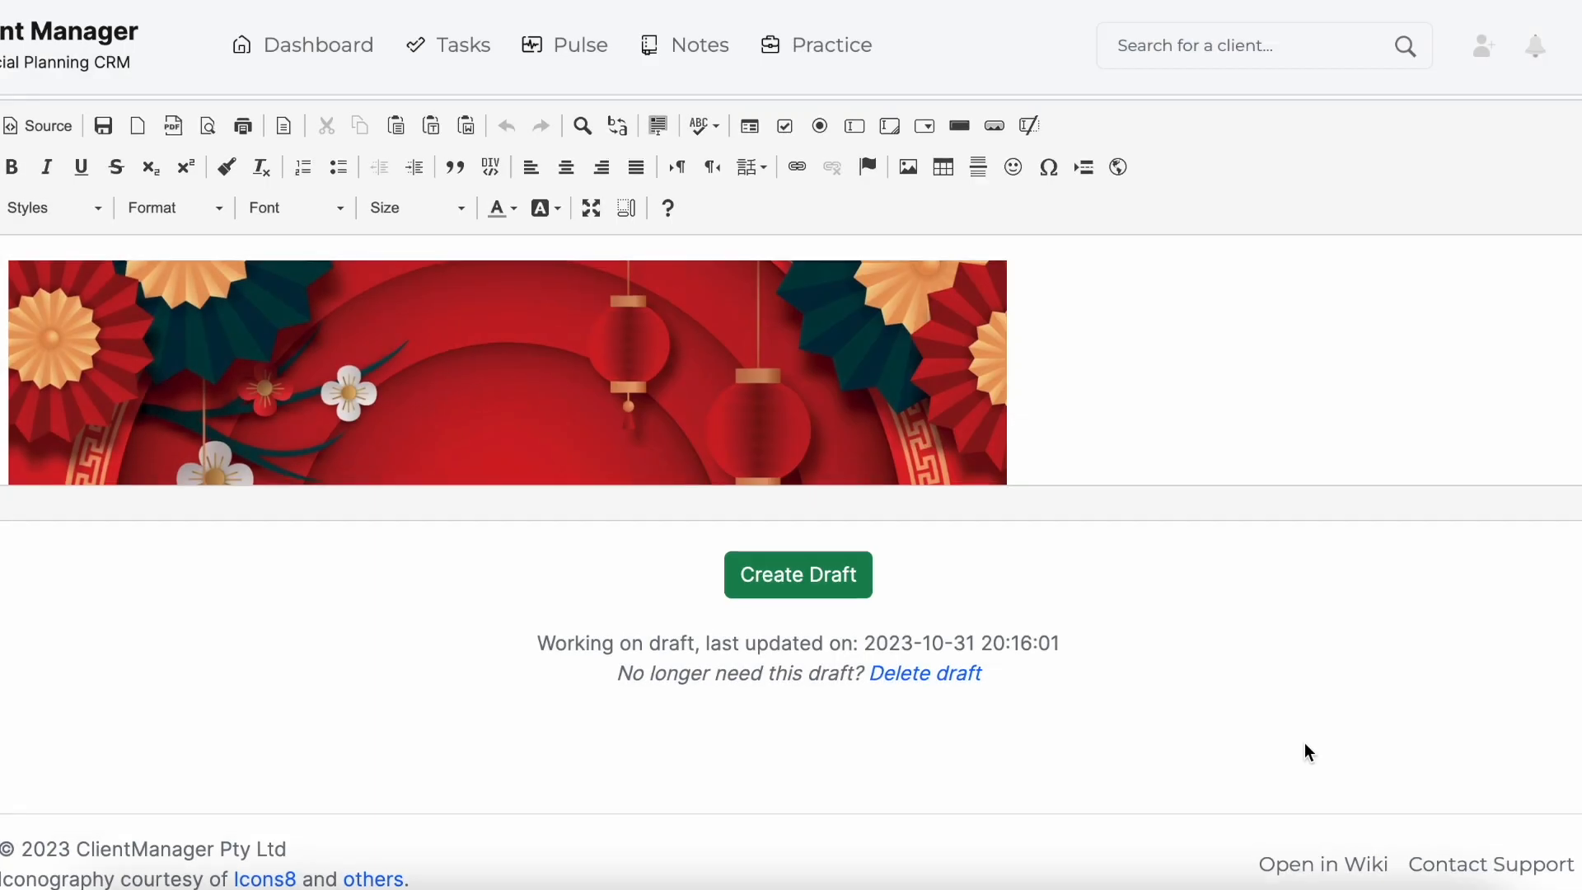